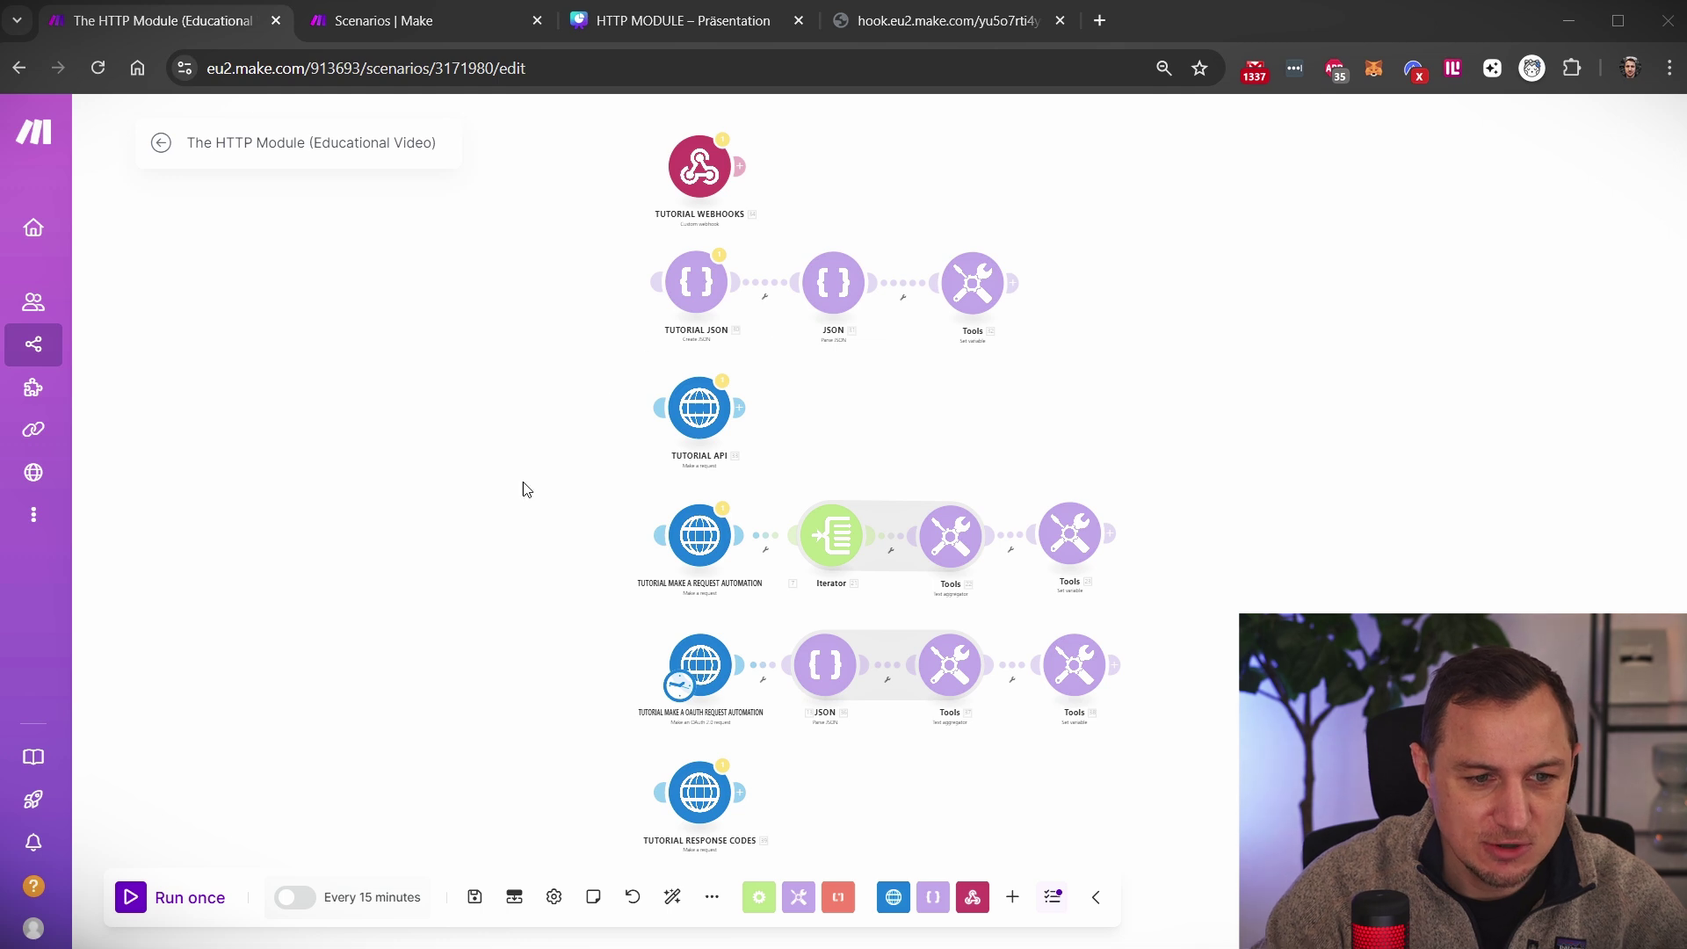
Look over the HTTP Module scenario canvas and open its every-15-minutes schedule settings
{"action": "left_click_drag", "start_coordinate": [510, 420], "coordinate": [562, 385]}
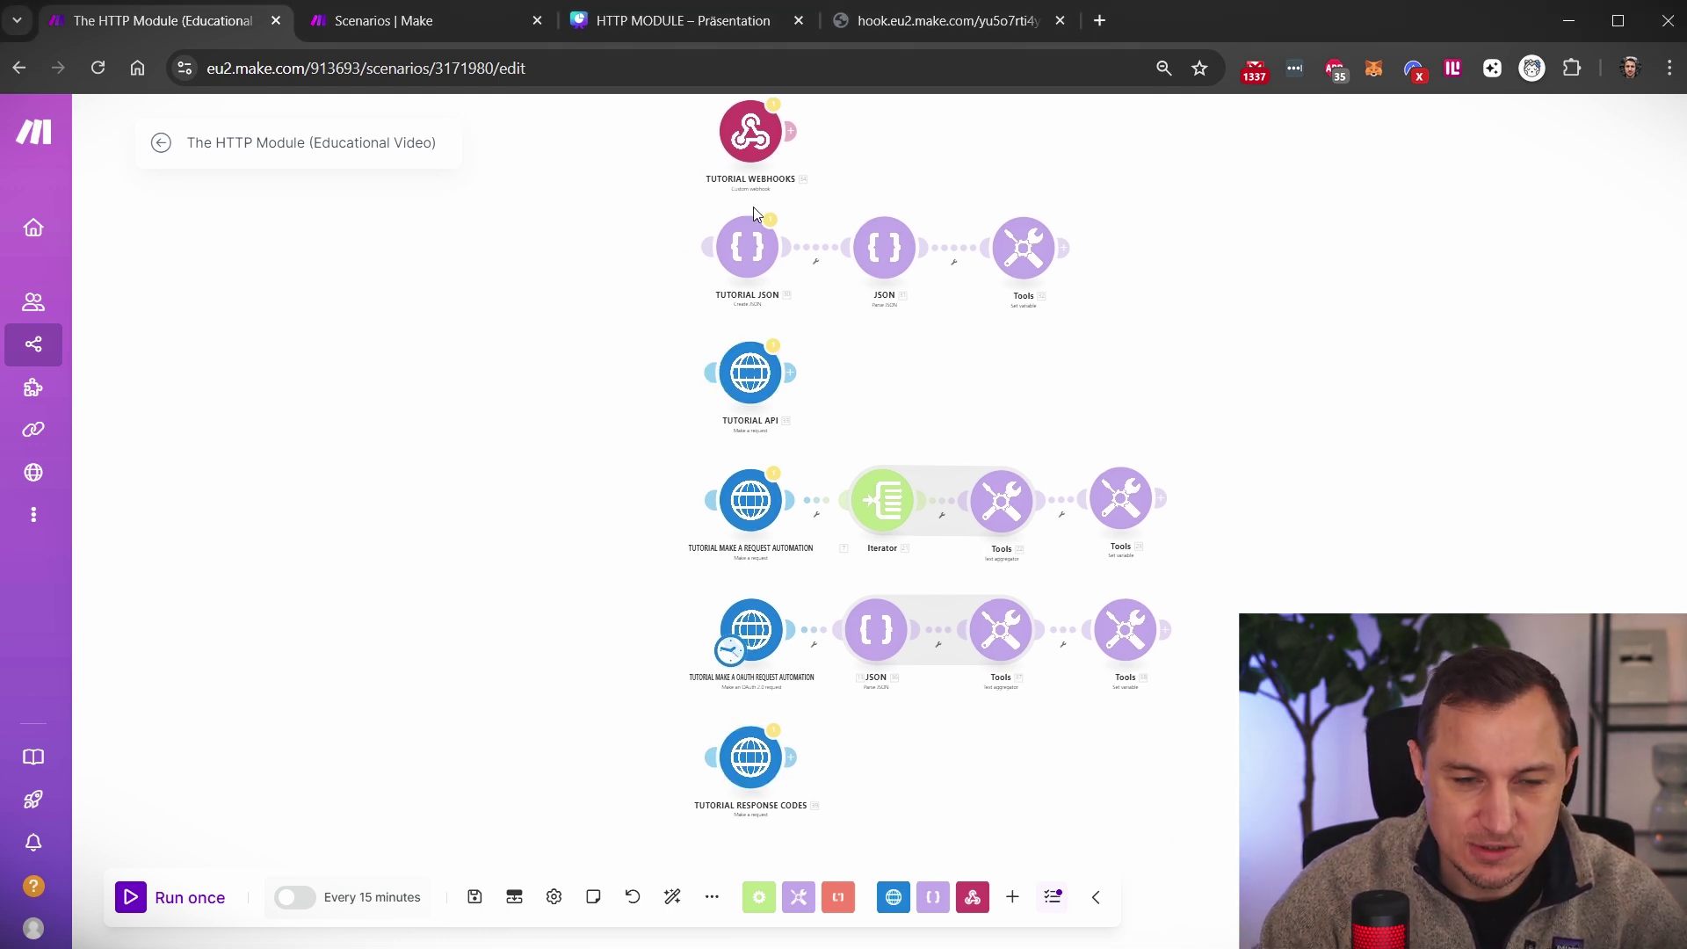
{"action": "mouse_move", "coordinate": [556, 324]}
{"action": "left_mouse_down"}
{"action": "mouse_move", "coordinate": [530, 429]}
{"action": "mouse_move", "coordinate": [569, 351]}
{"action": "left_mouse_up"}
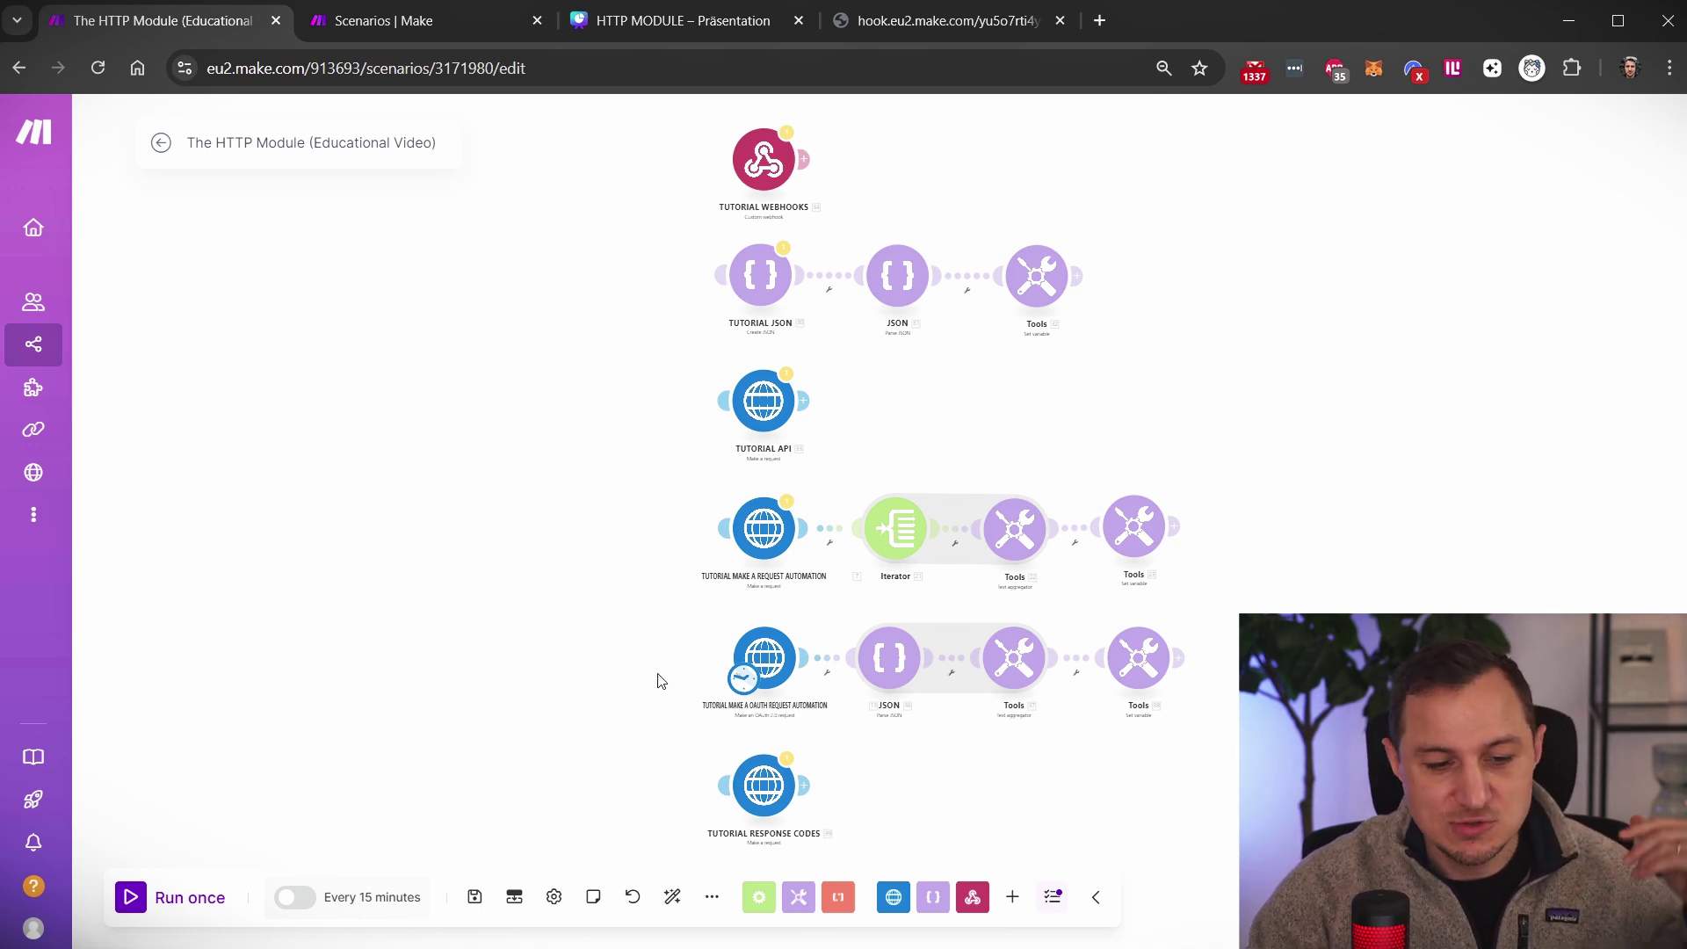
{"action": "scroll", "coordinate": [590, 650], "scroll_direction": "down", "scroll_amount": 3}
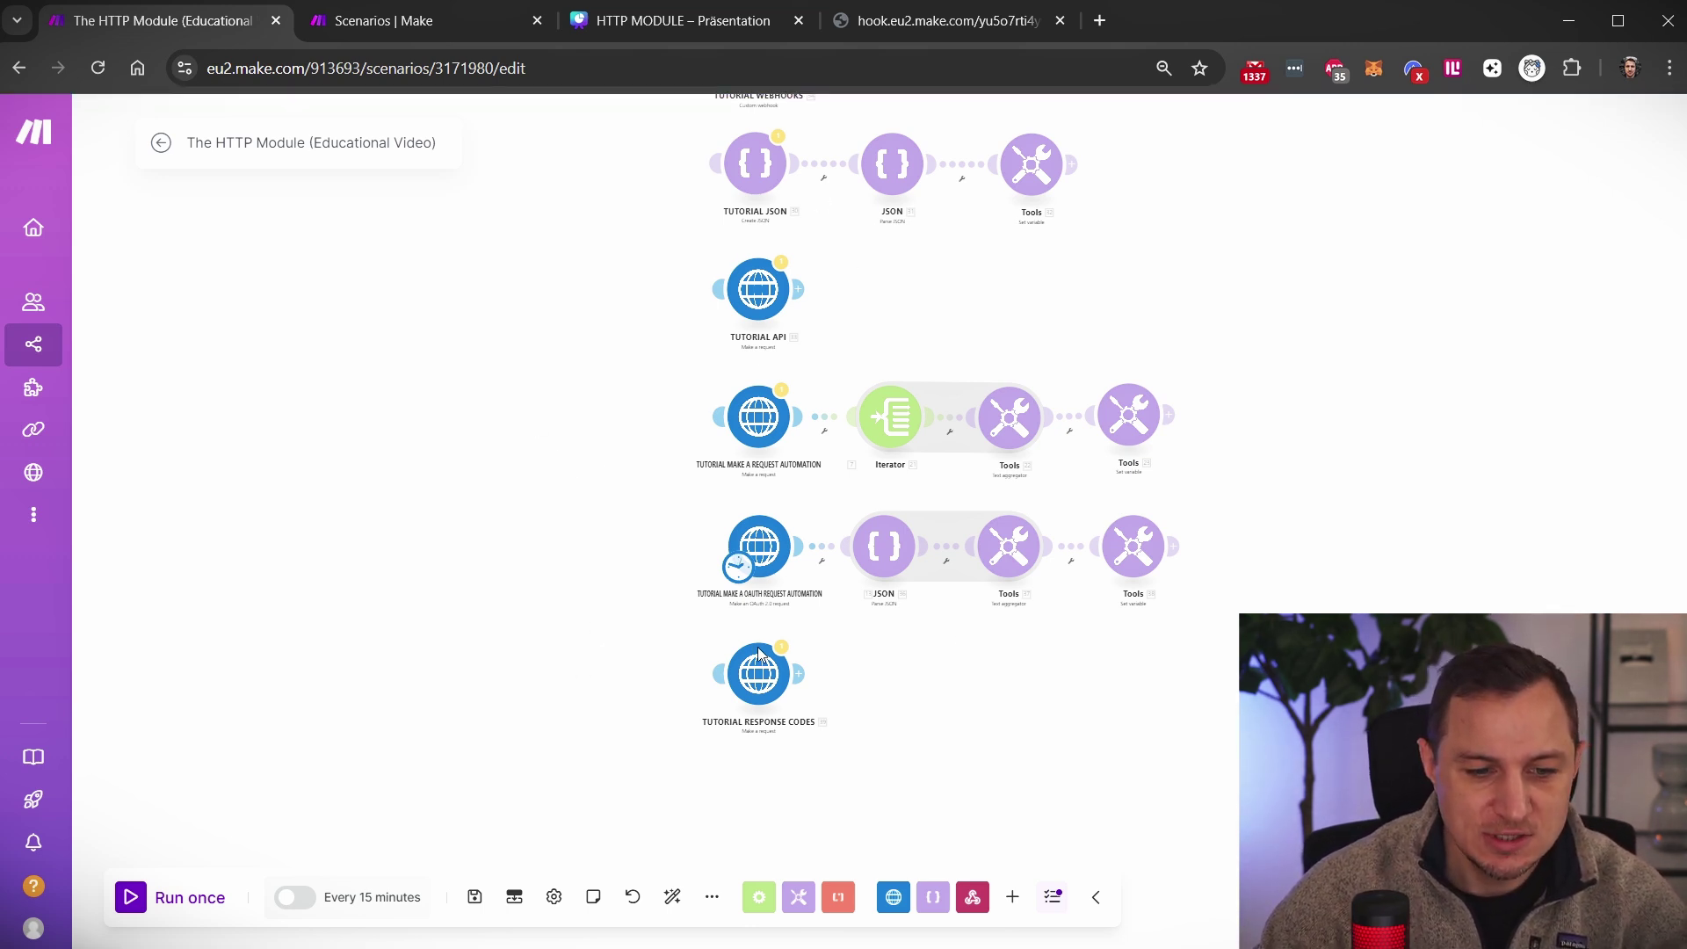
{"action": "scroll", "coordinate": [570, 369], "scroll_direction": "up", "scroll_amount": 3}
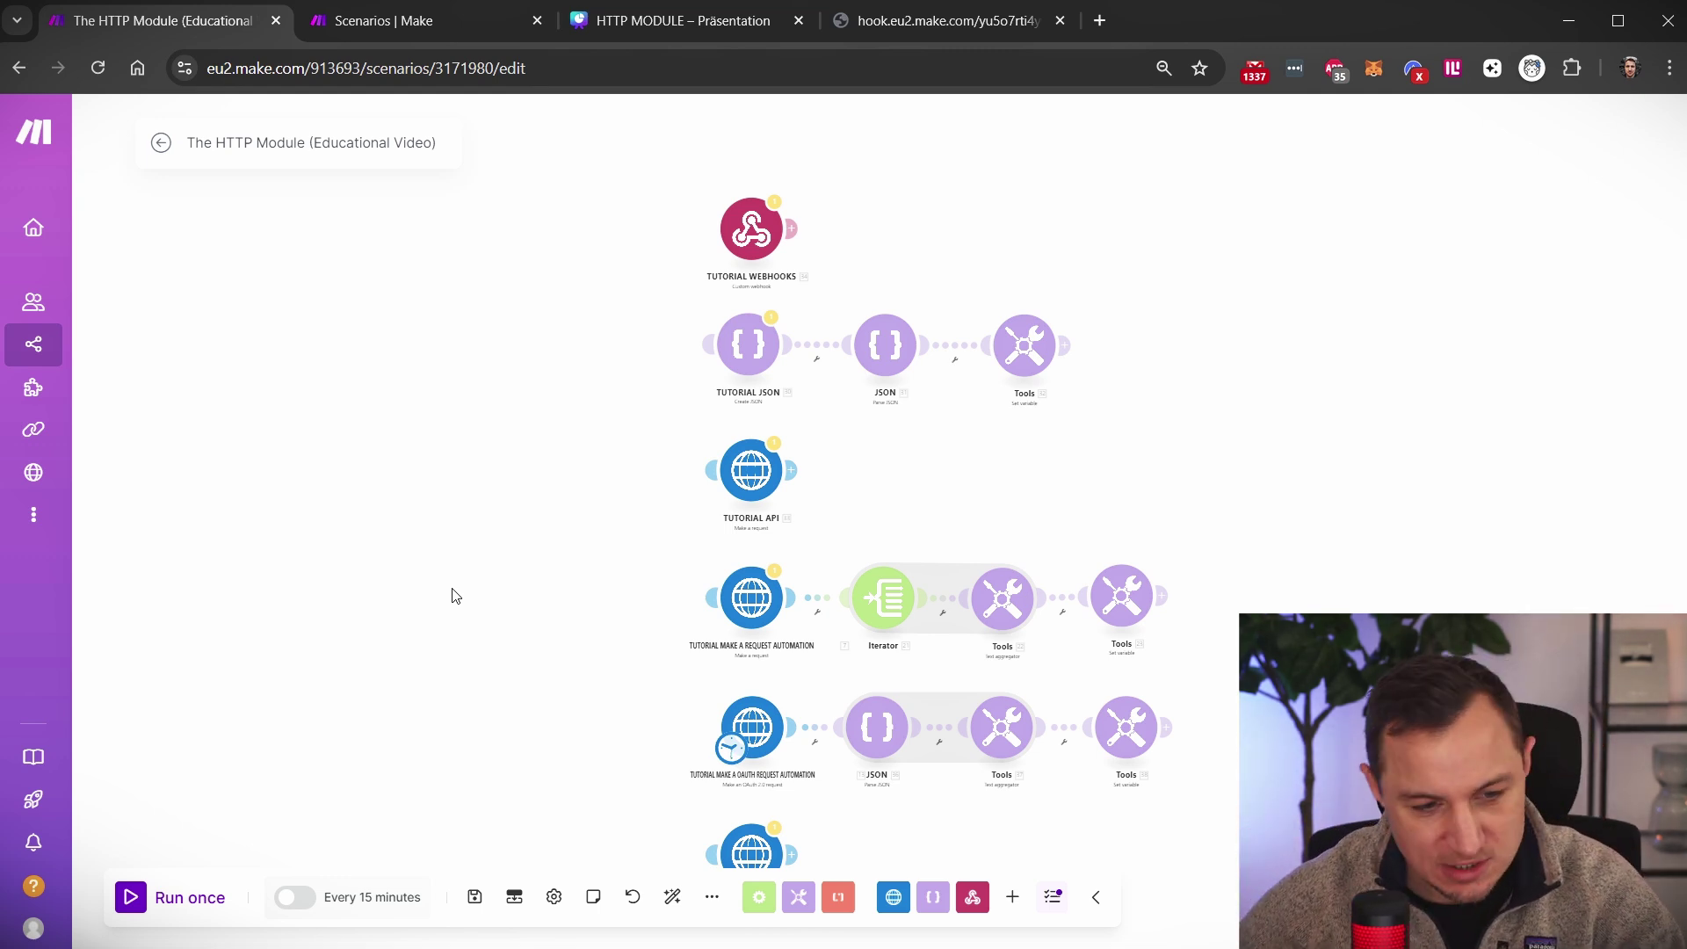
{"action": "left_click", "coordinate": [362, 899]}
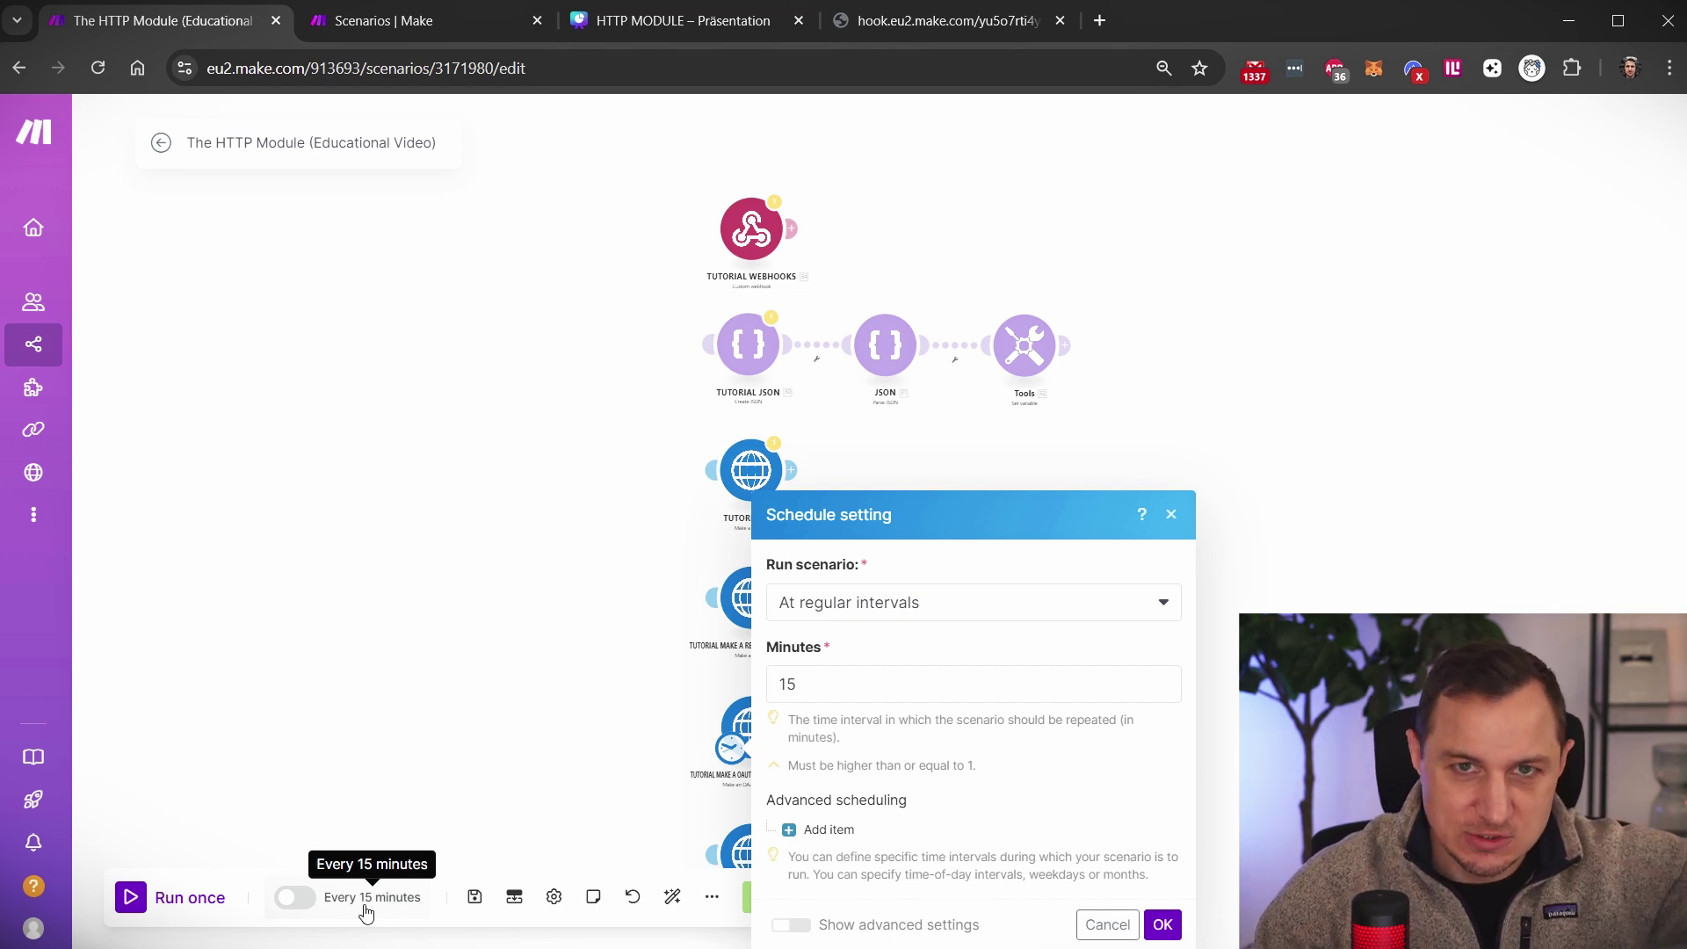
Dismiss the schedule settings by clicking the empty canvas
{"action": "left_click", "coordinate": [451, 499]}
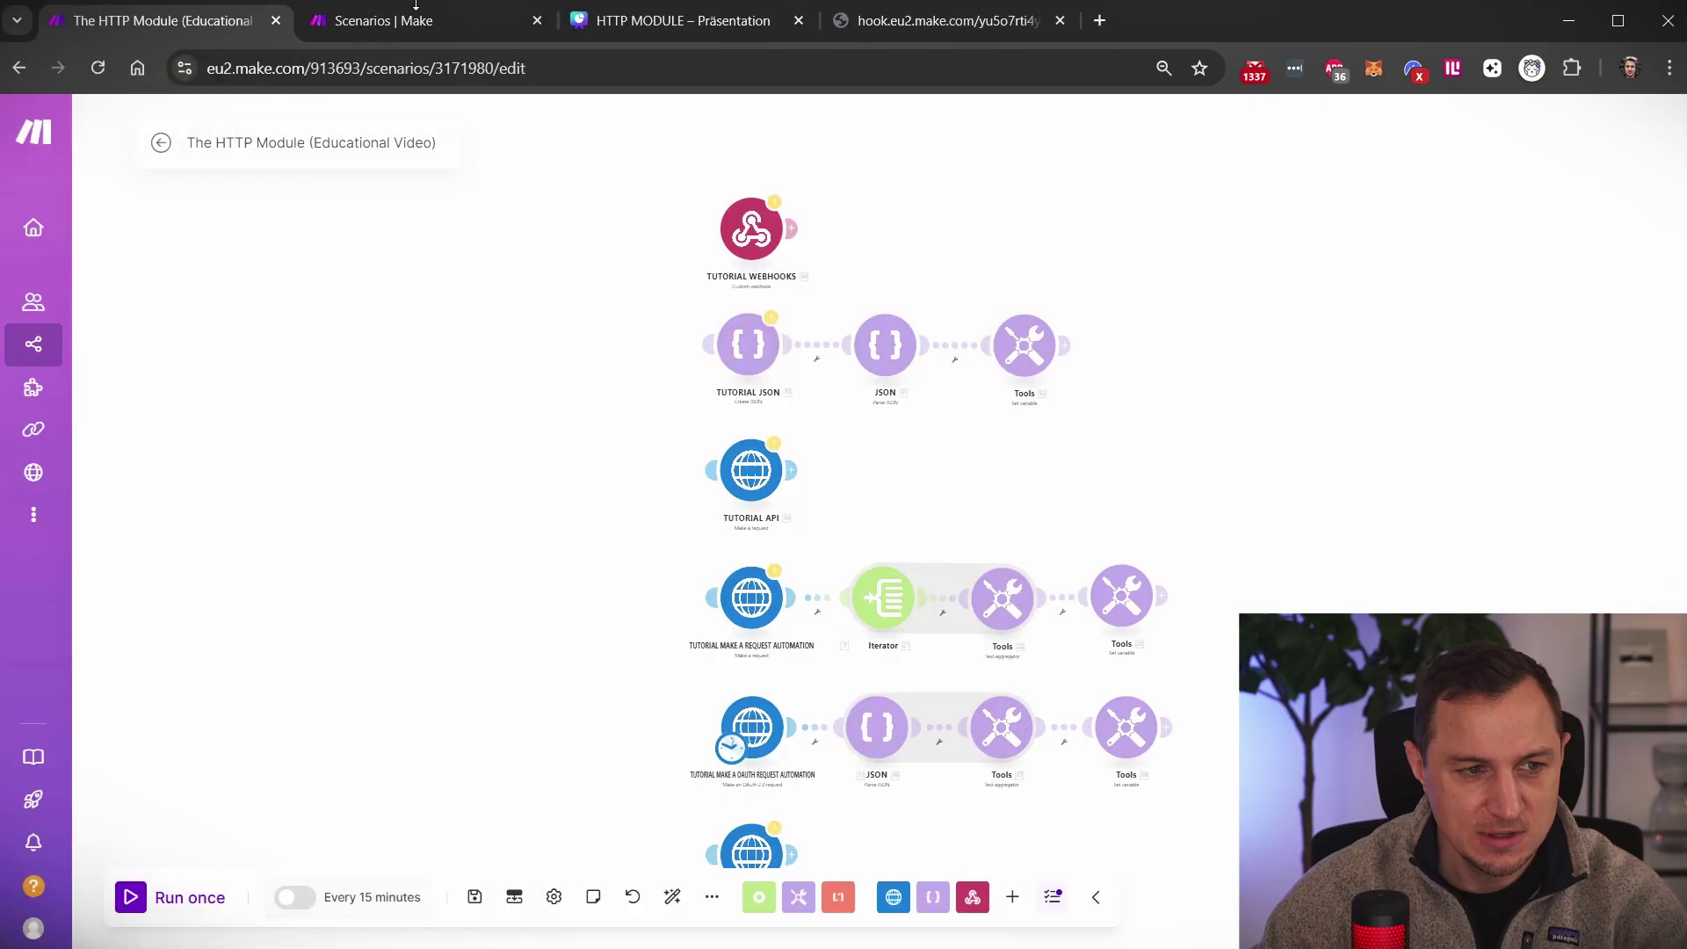
Create a new scenario and add a Webhooks Custom webhook trigger found by searching 'Webhook'
{"action": "left_click", "coordinate": [413, 22]}
{"action": "left_click", "coordinate": [1461, 141]}
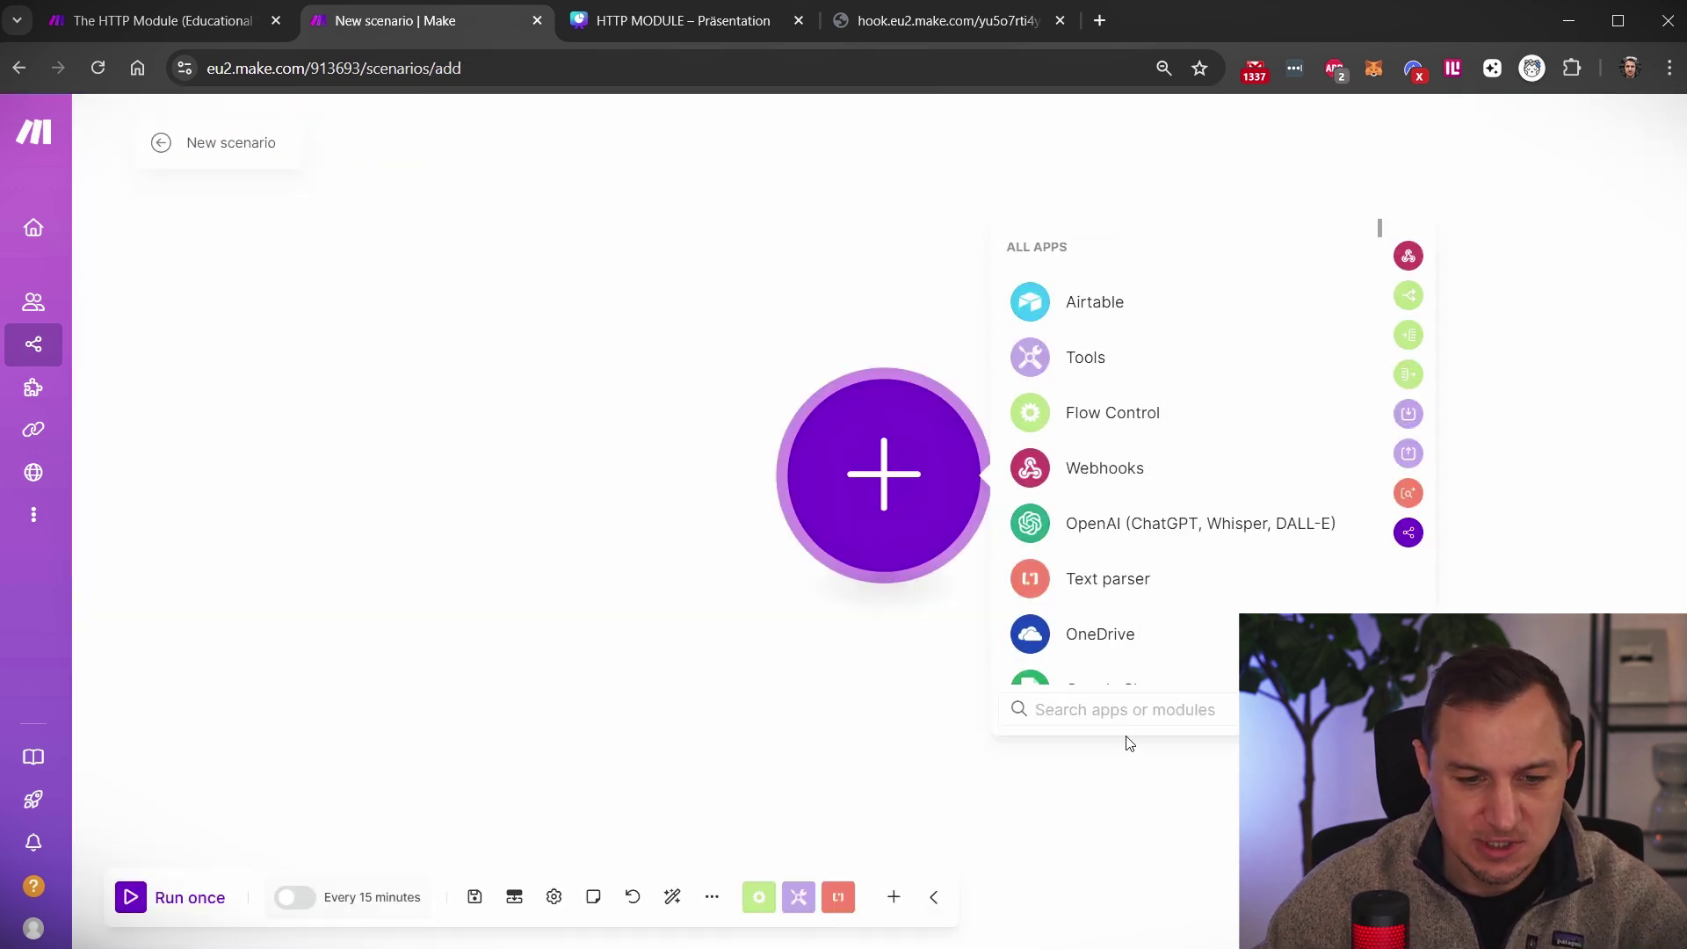
{"action": "type", "text": "Webhoo"}
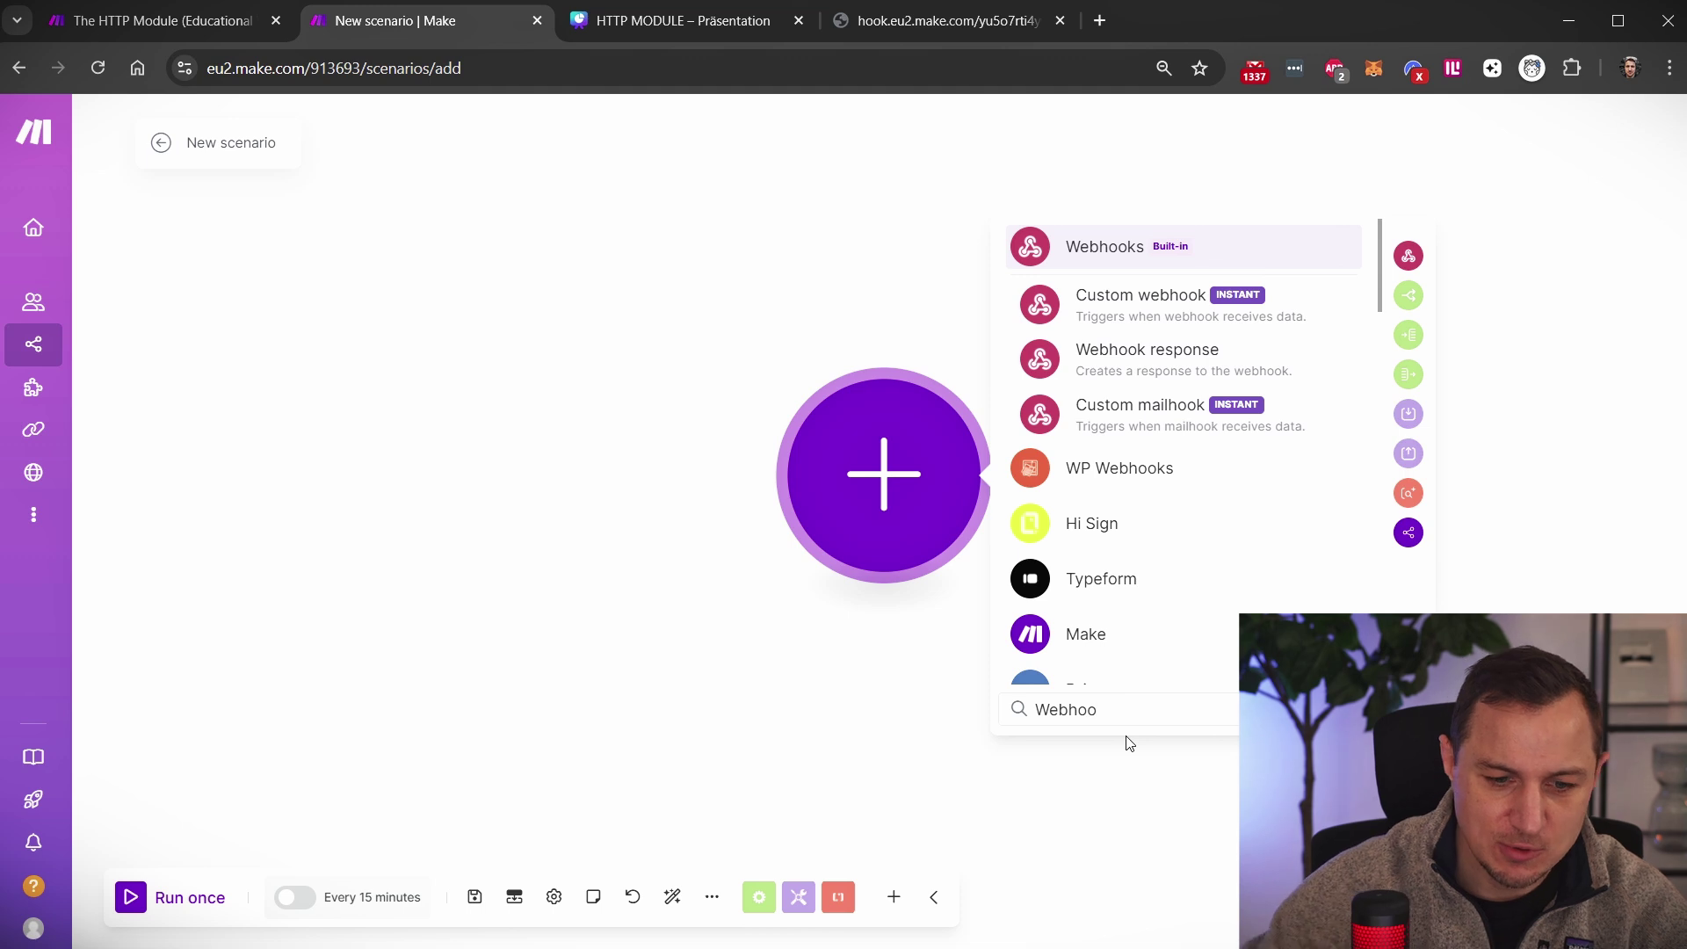
{"action": "type", "text": "k"}
{"action": "left_click", "coordinate": [1115, 253]}
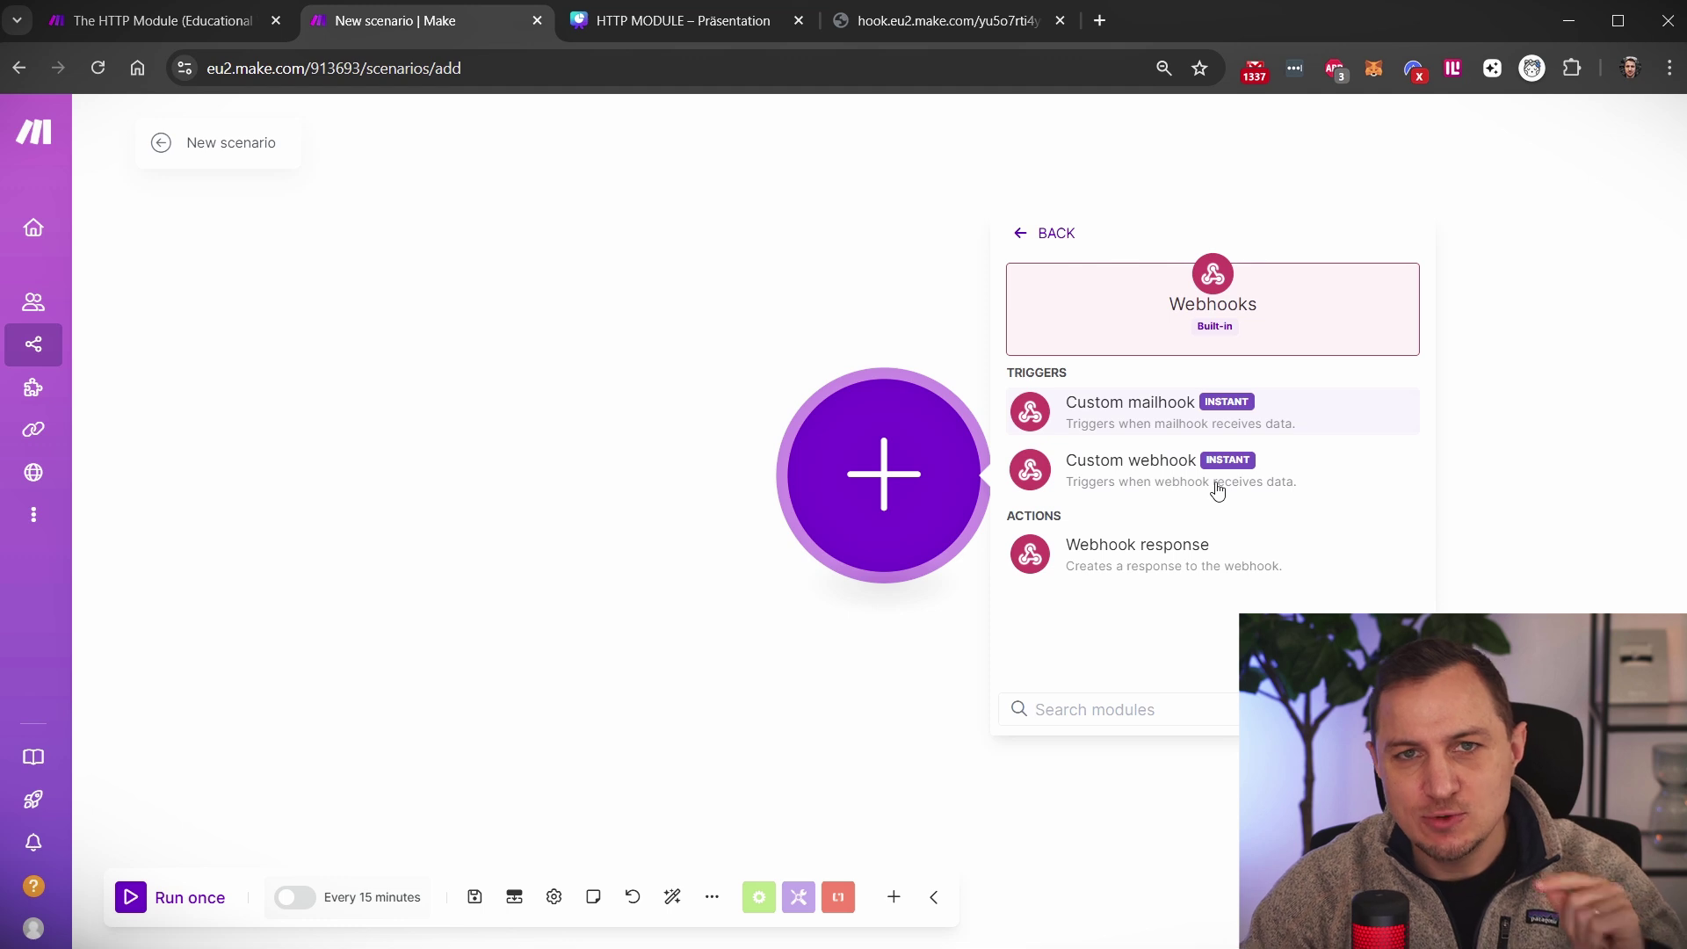
{"action": "left_click", "coordinate": [1136, 464]}
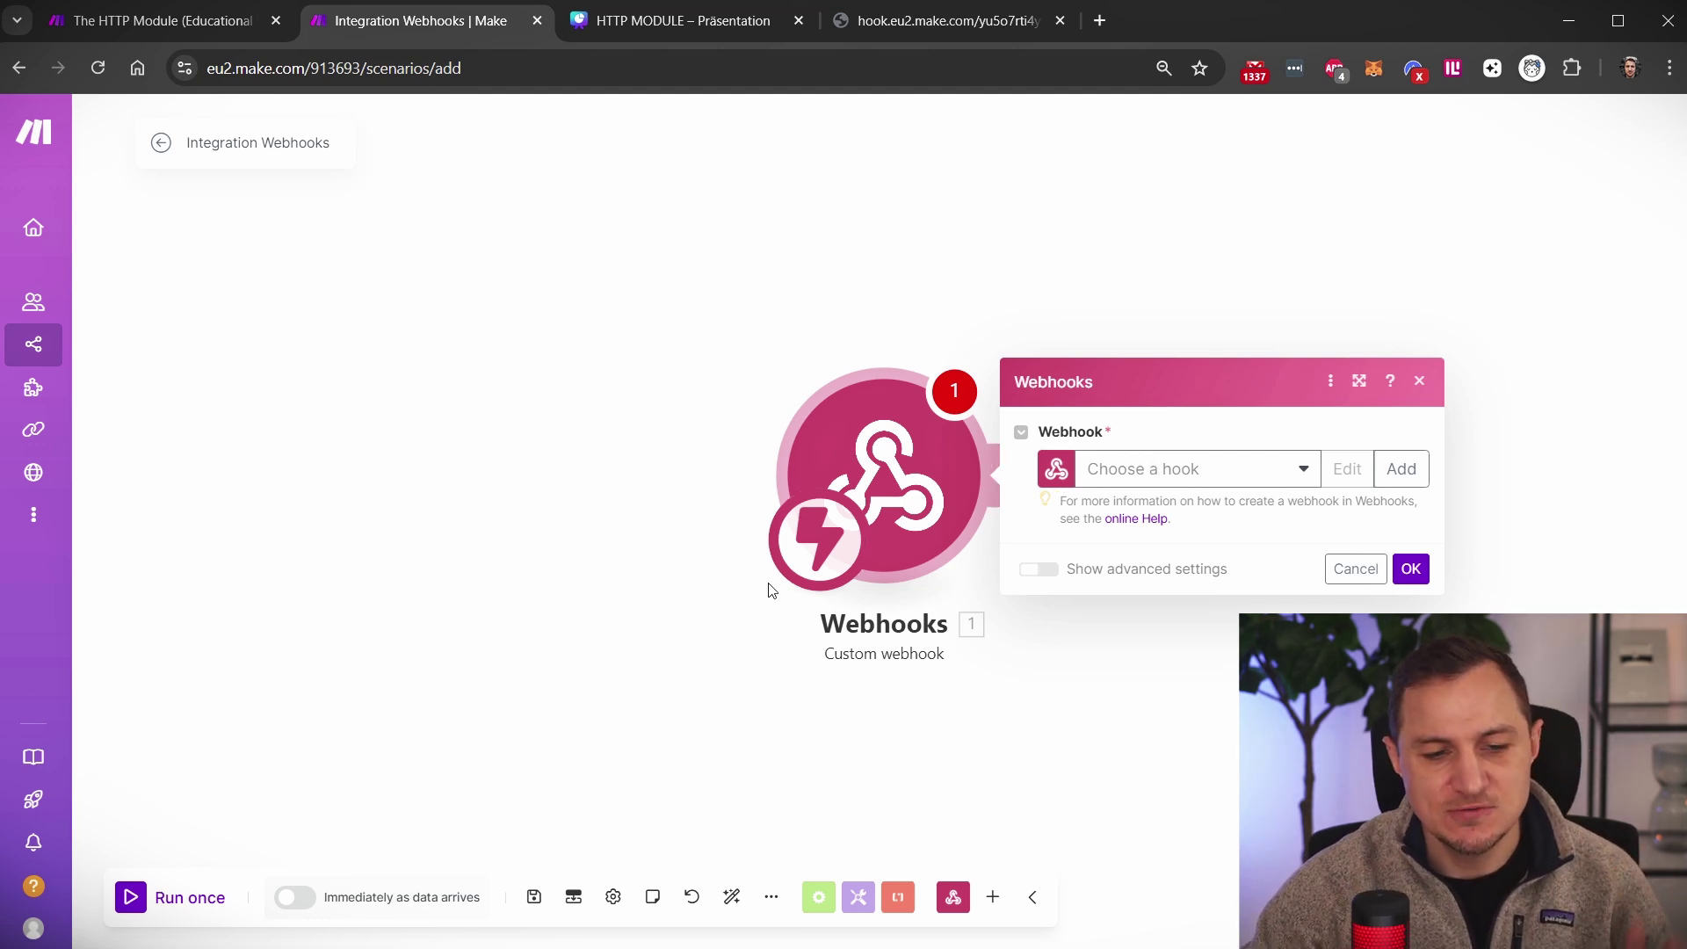
Create a new webhook named WebhookTutorial for the trigger
{"action": "left_click", "coordinate": [1413, 469]}
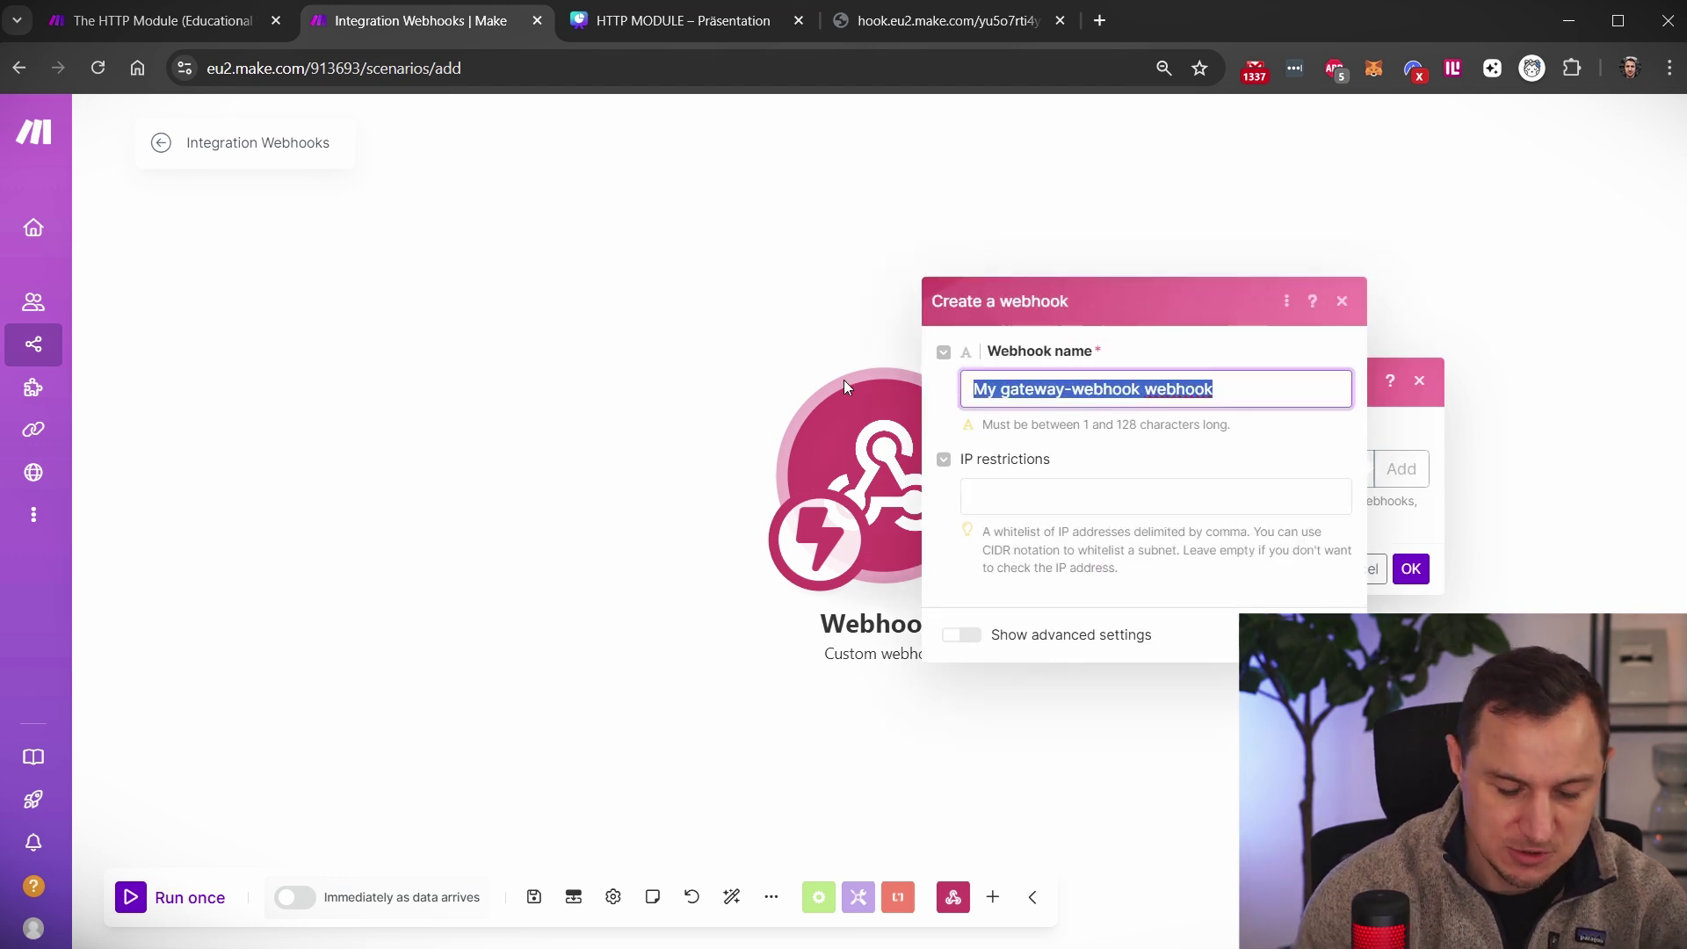
{"action": "key", "text": "BackSpace"}
{"action": "type", "text": "Web"}
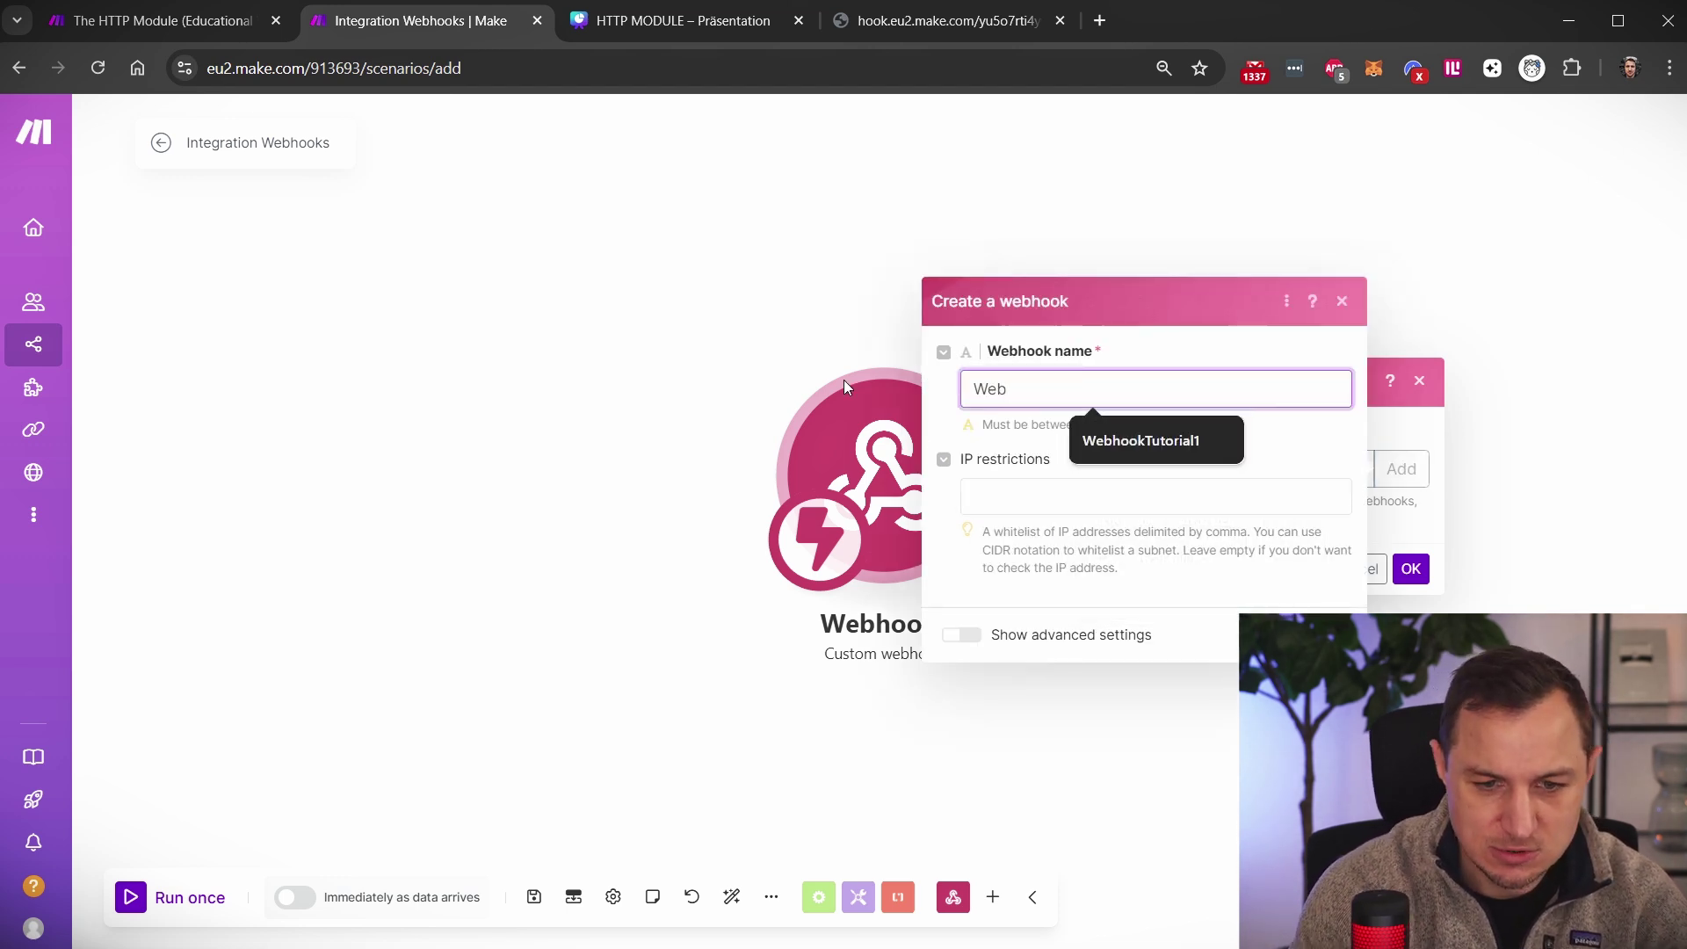
{"action": "key", "text": "Down"}
{"action": "key", "text": "BackSpace"}
{"action": "key", "text": "Down"}
{"action": "key", "text": "Return"}
{"action": "key", "text": "BackSpace"}
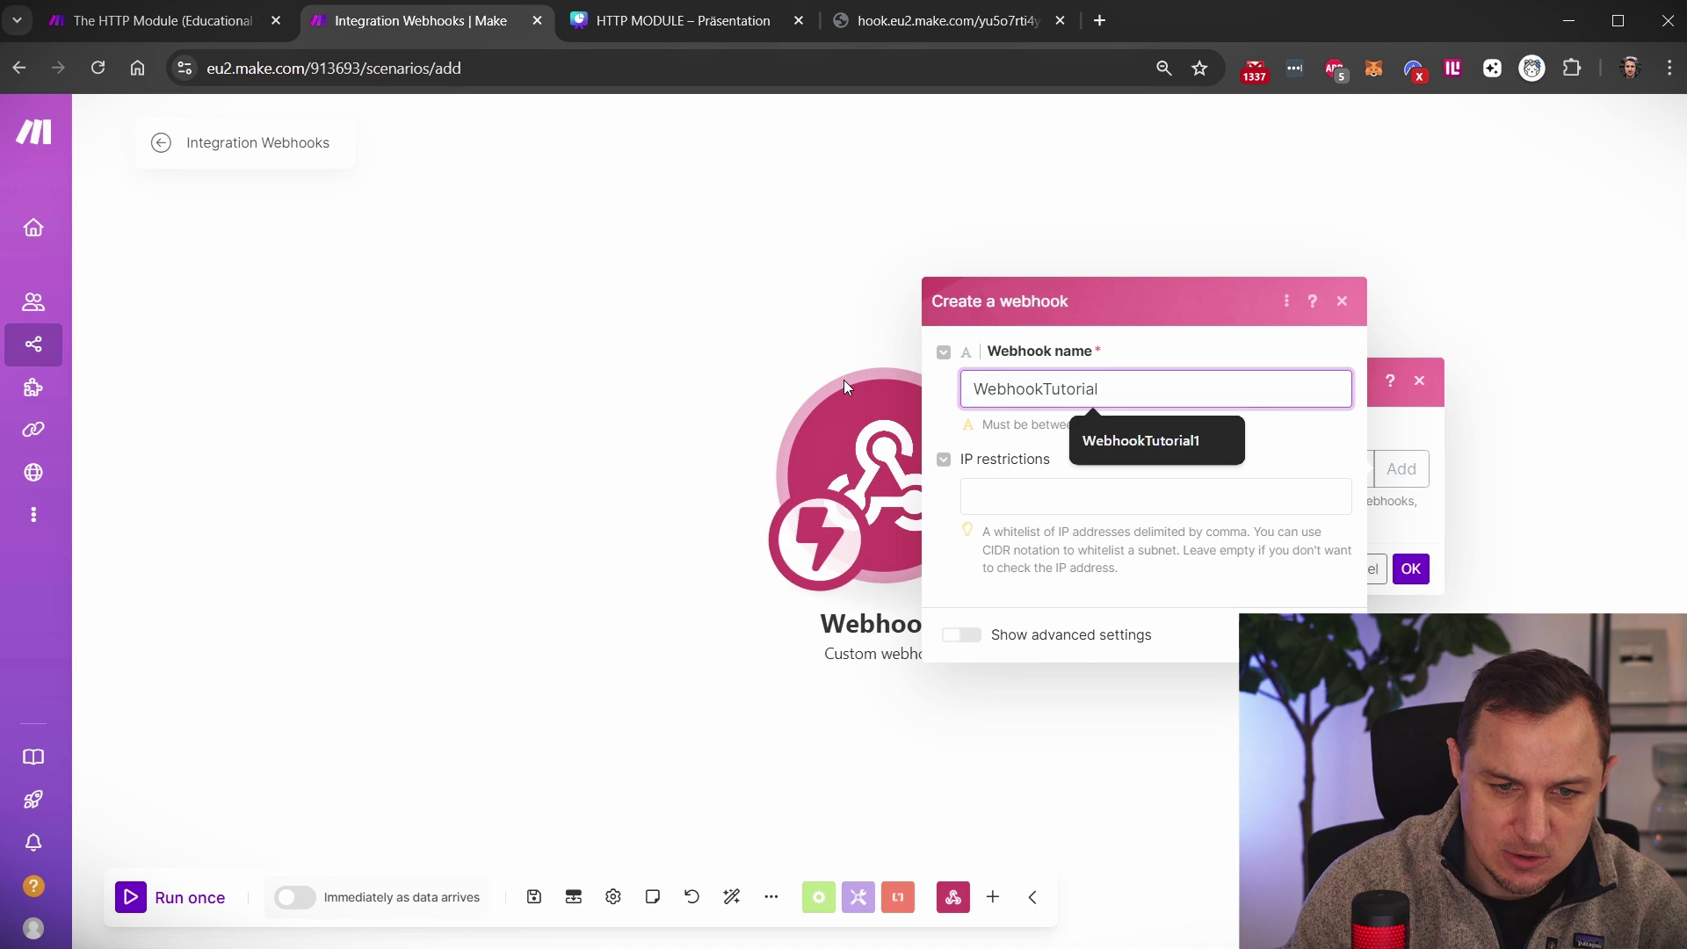
{"action": "left_click", "coordinate": [1330, 440]}
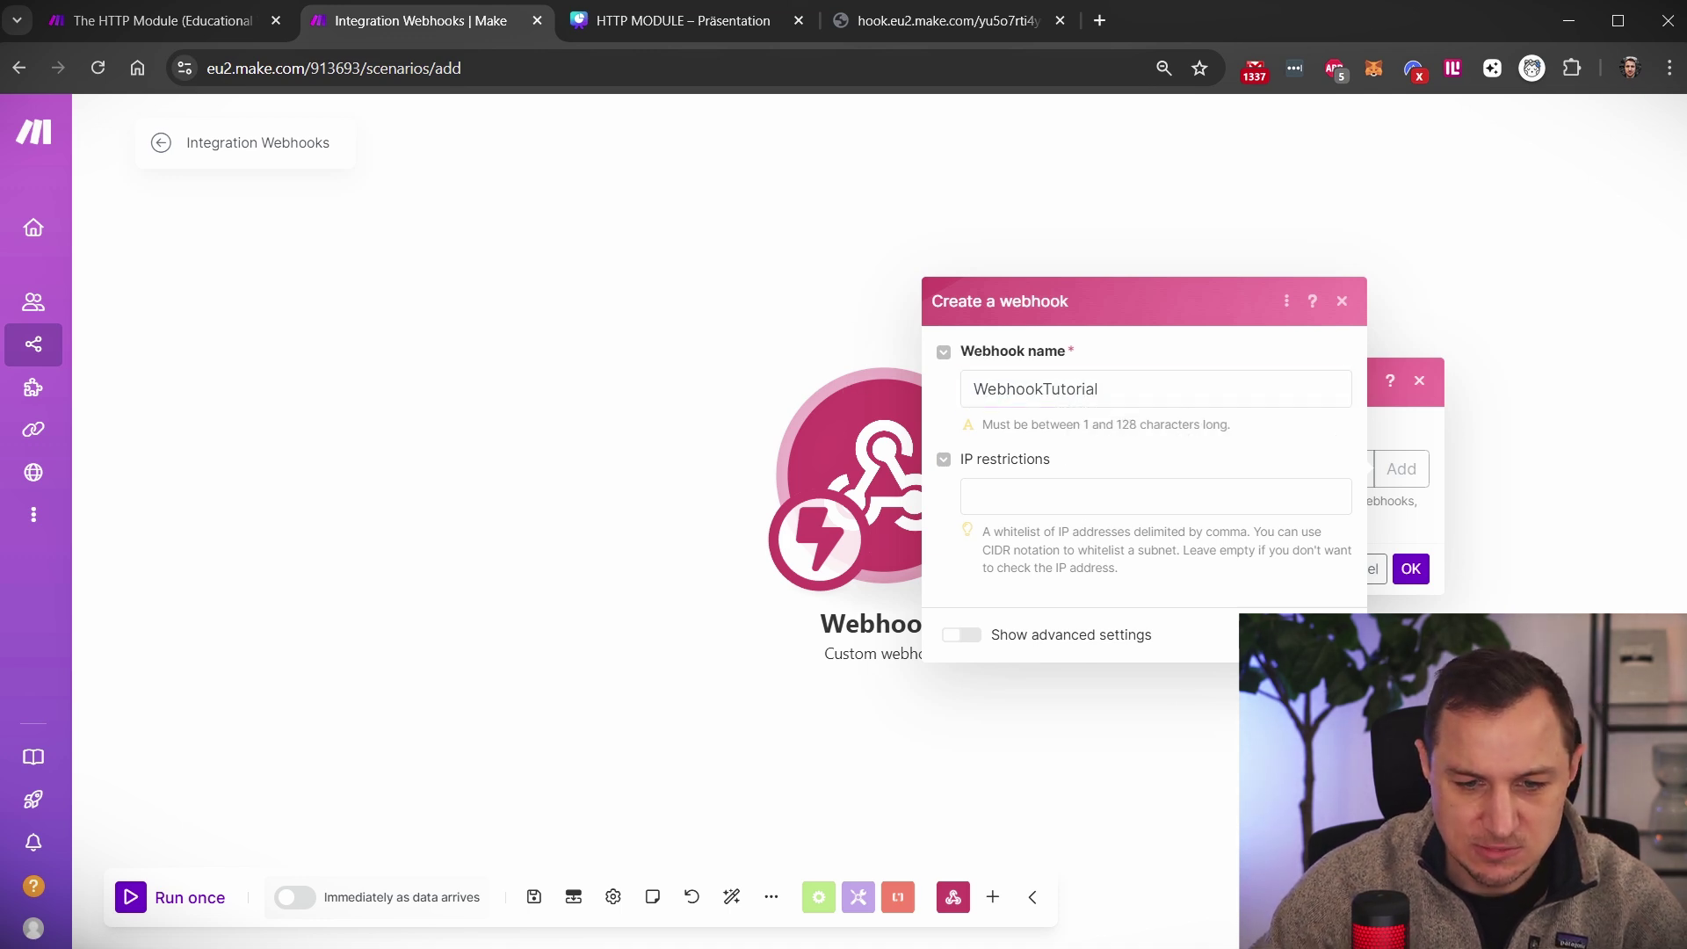
{"action": "left_click", "coordinate": [1328, 634]}
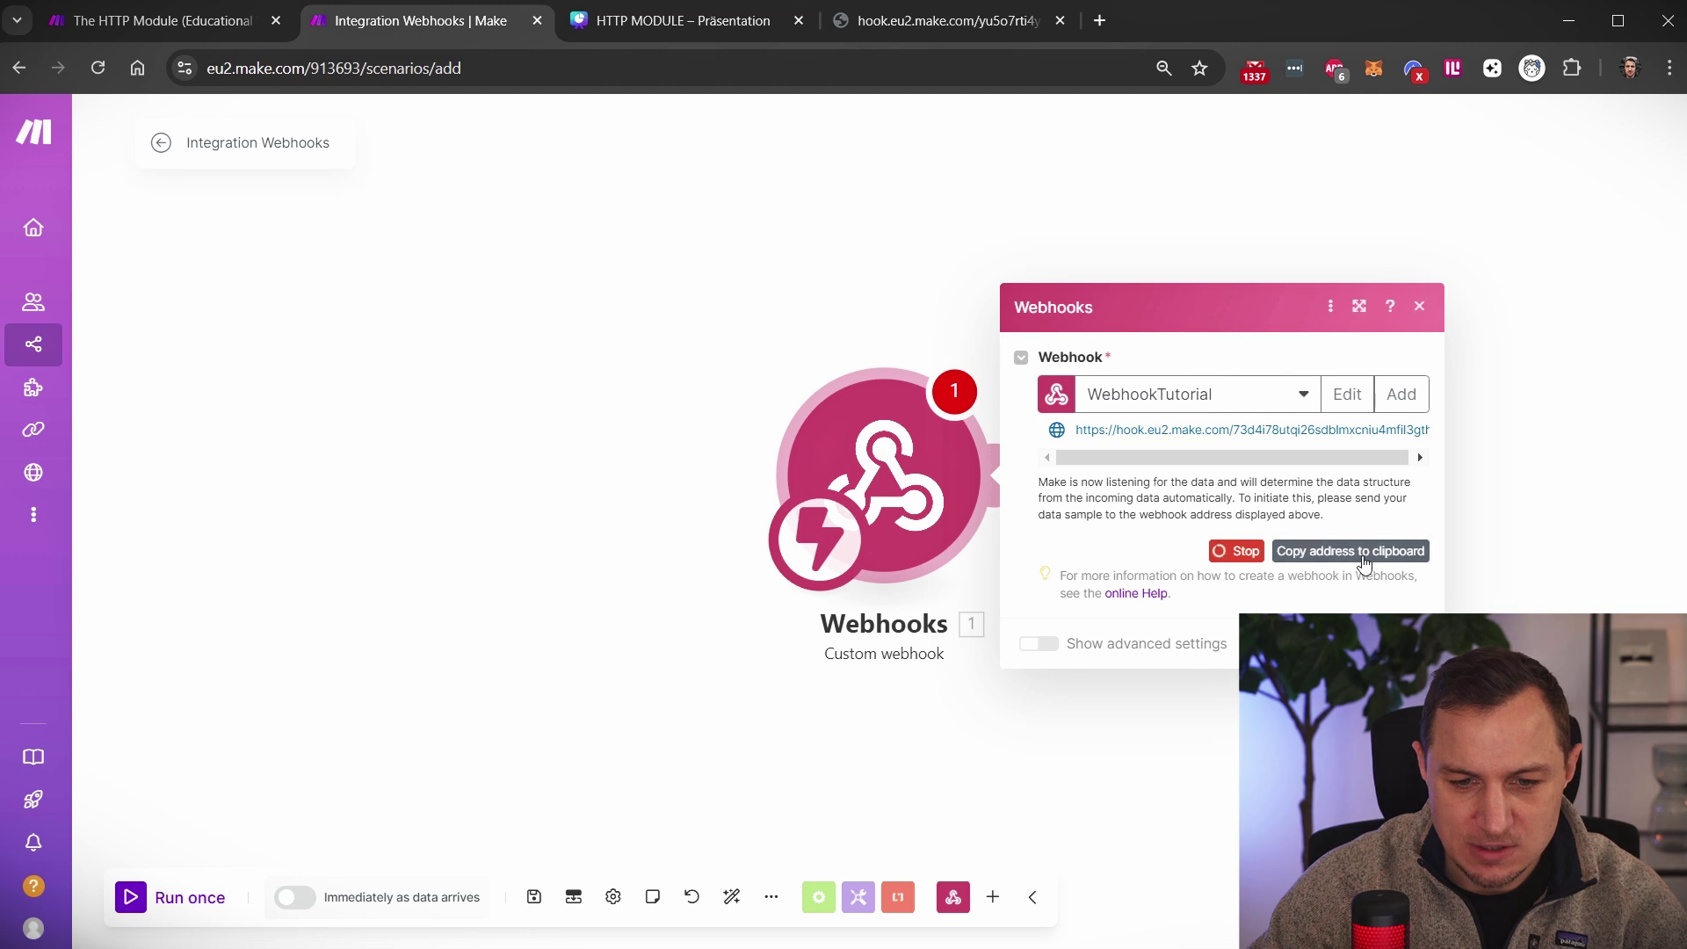
Copy the webhook address, run the scenario once to await data, and close the old hook tab
{"action": "left_click", "coordinate": [1374, 557]}
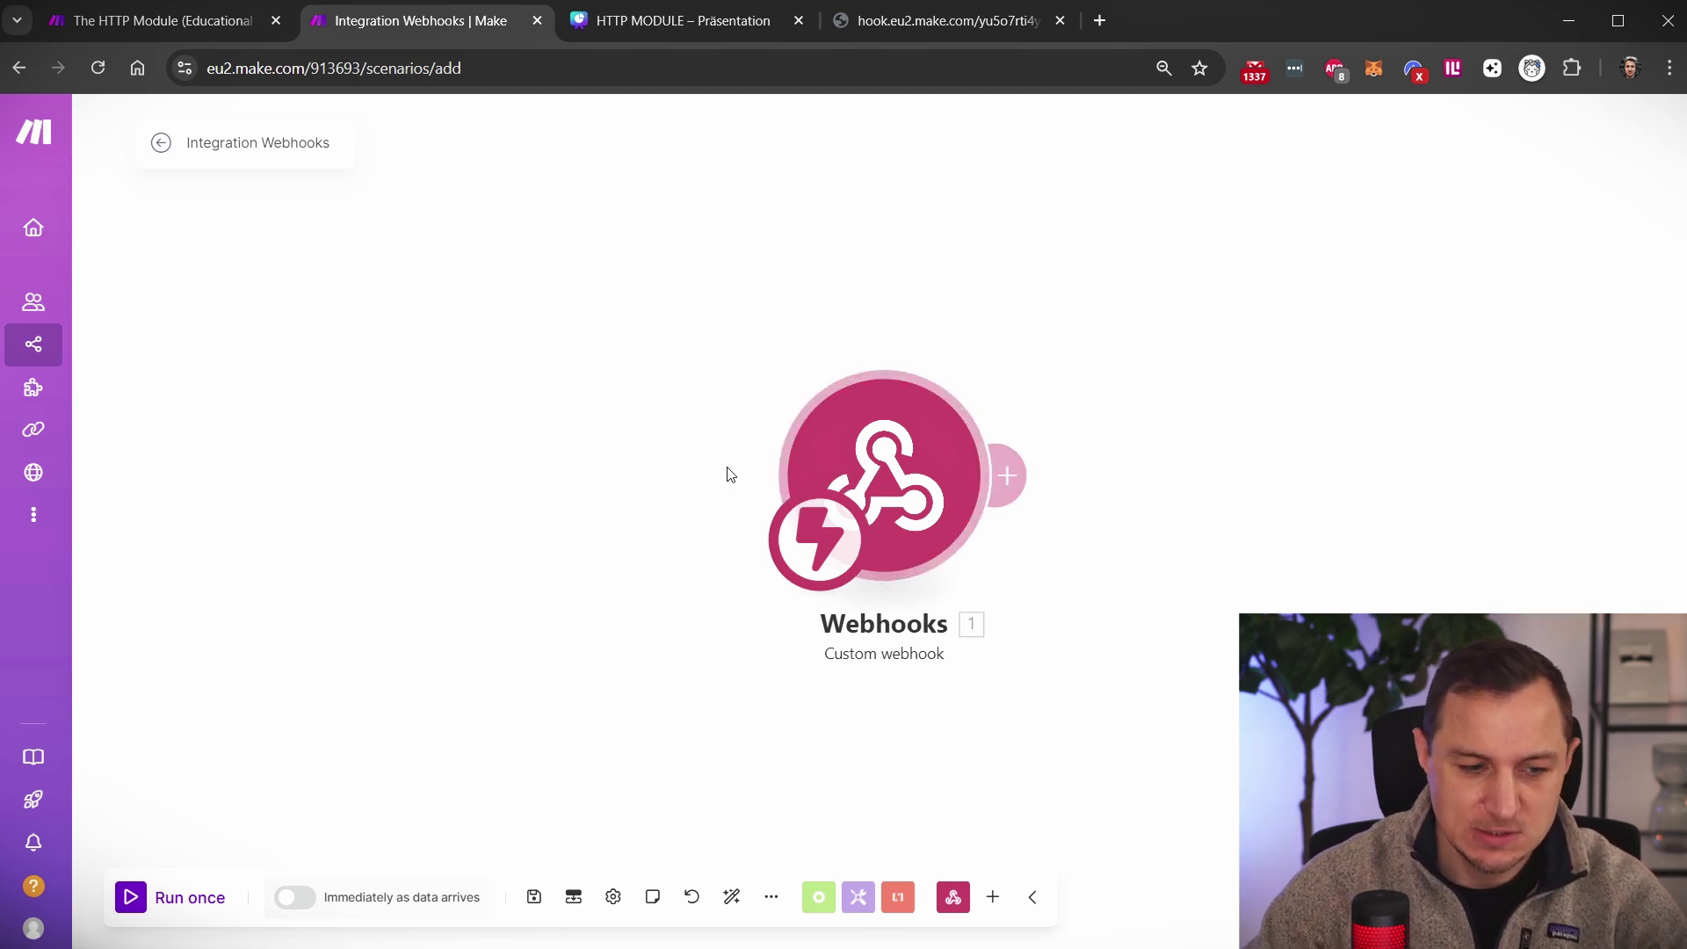
{"action": "left_click", "coordinate": [130, 905]}
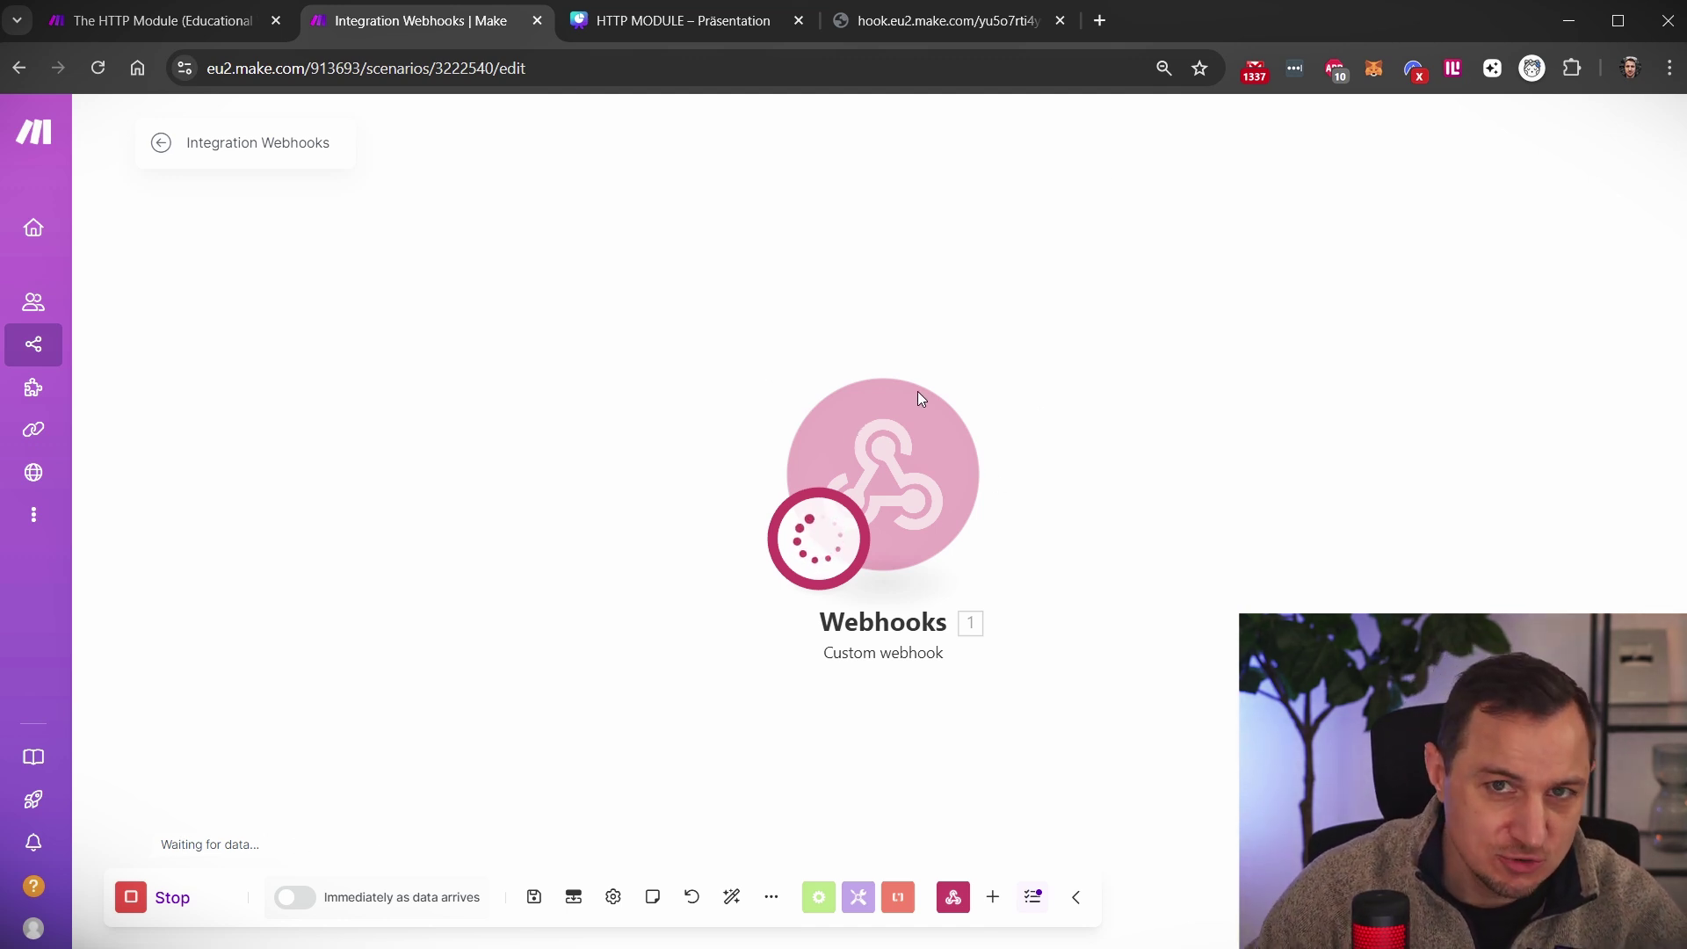
{"action": "left_click", "coordinate": [1059, 20]}
Load the pasted webhook address in a new tab, get Accepted, and return to Make
{"action": "left_click", "coordinate": [839, 20]}
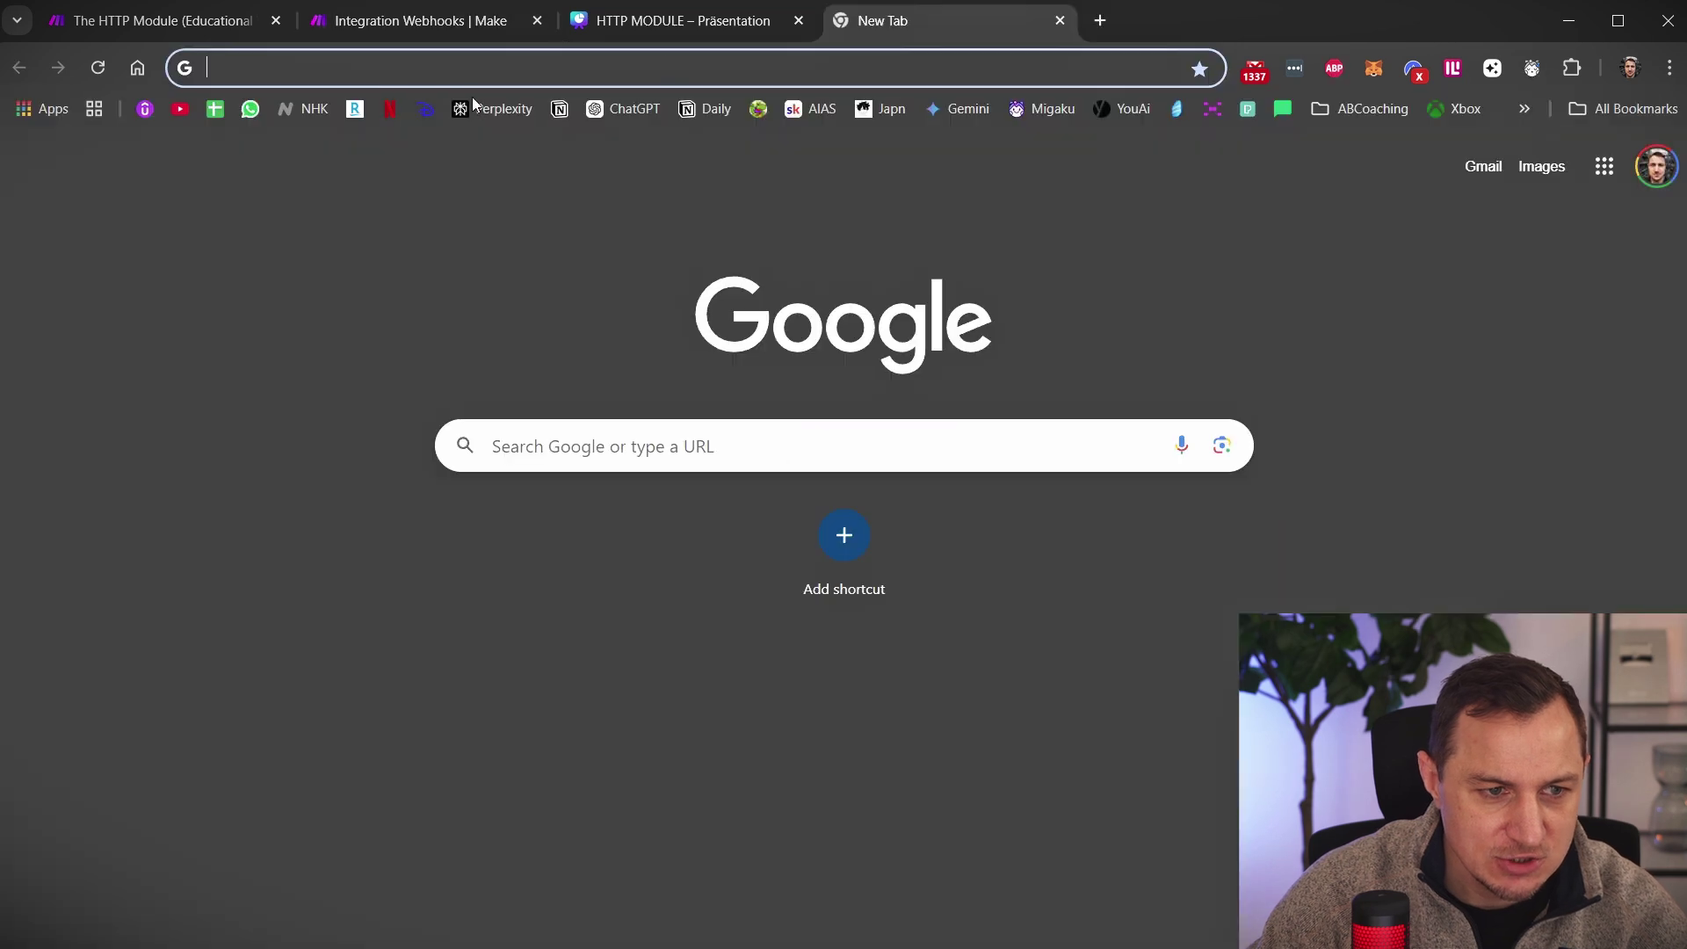
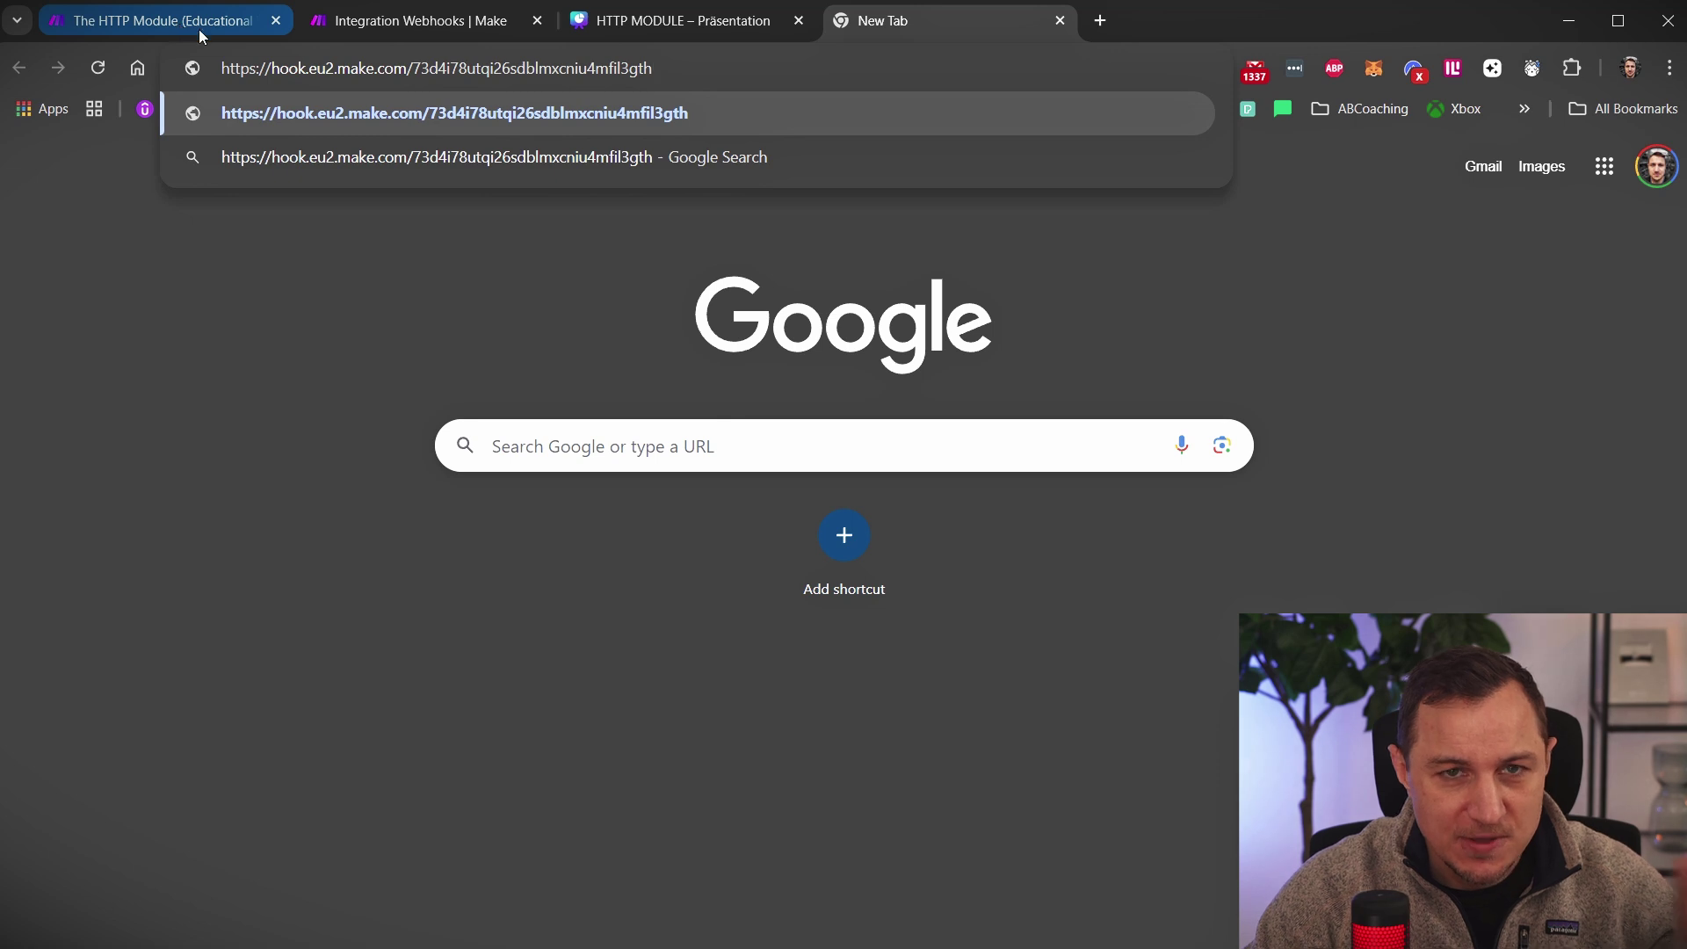
{"action": "left_click", "coordinate": [439, 25]}
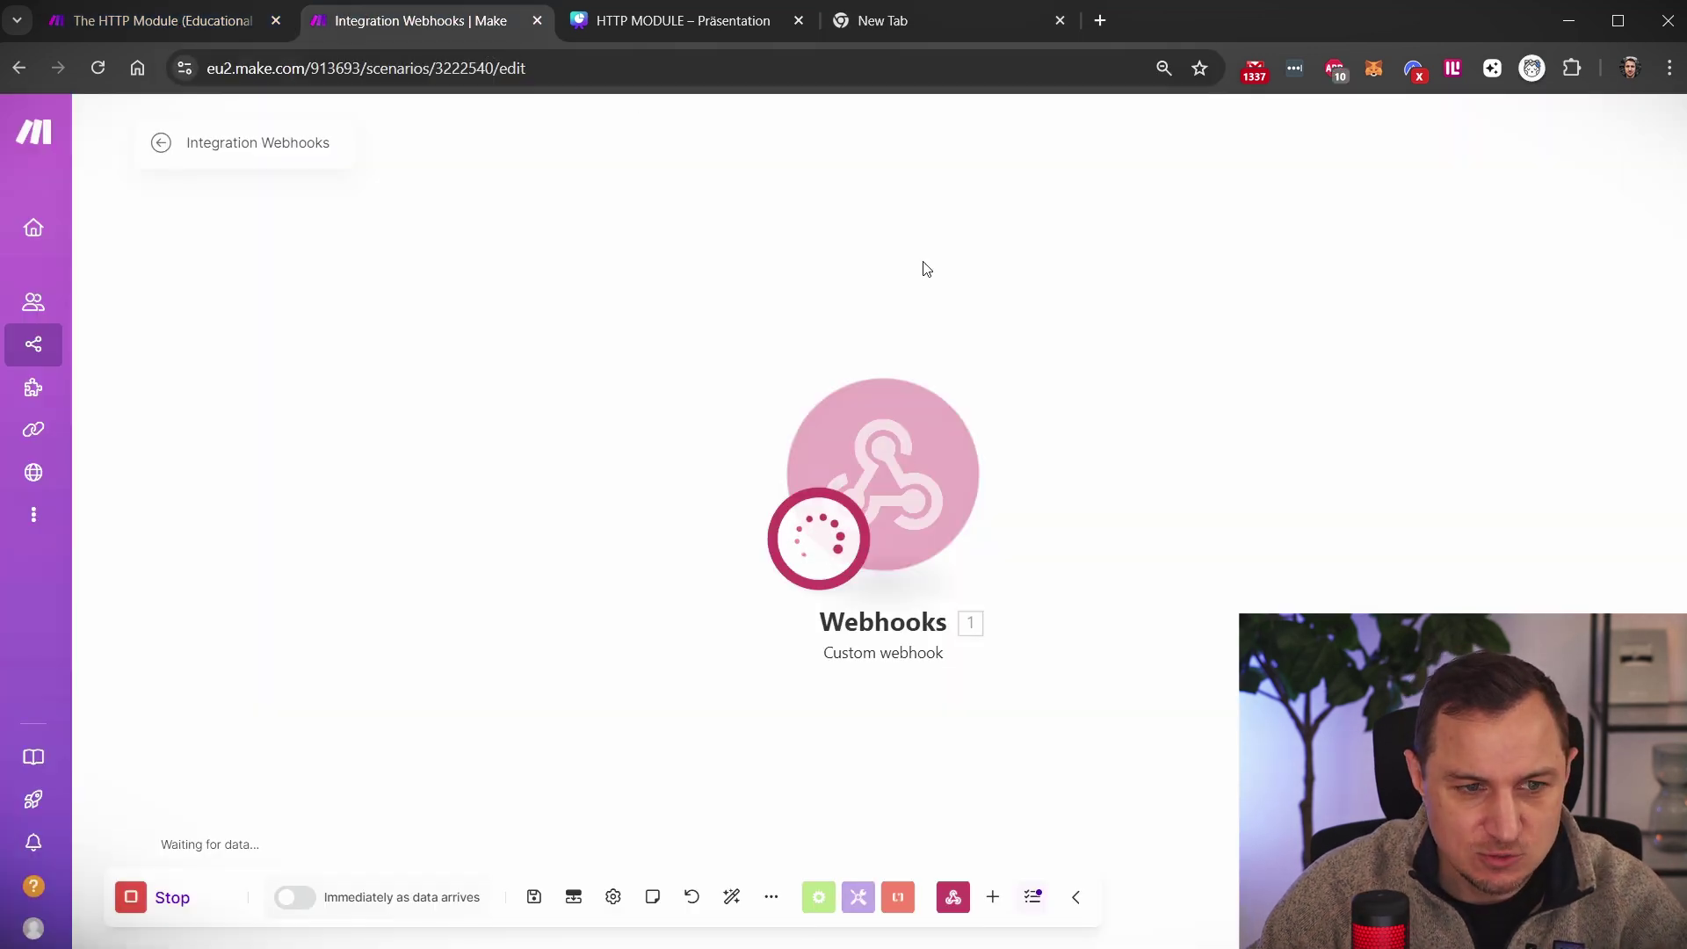
{"action": "left_click", "coordinate": [921, 34]}
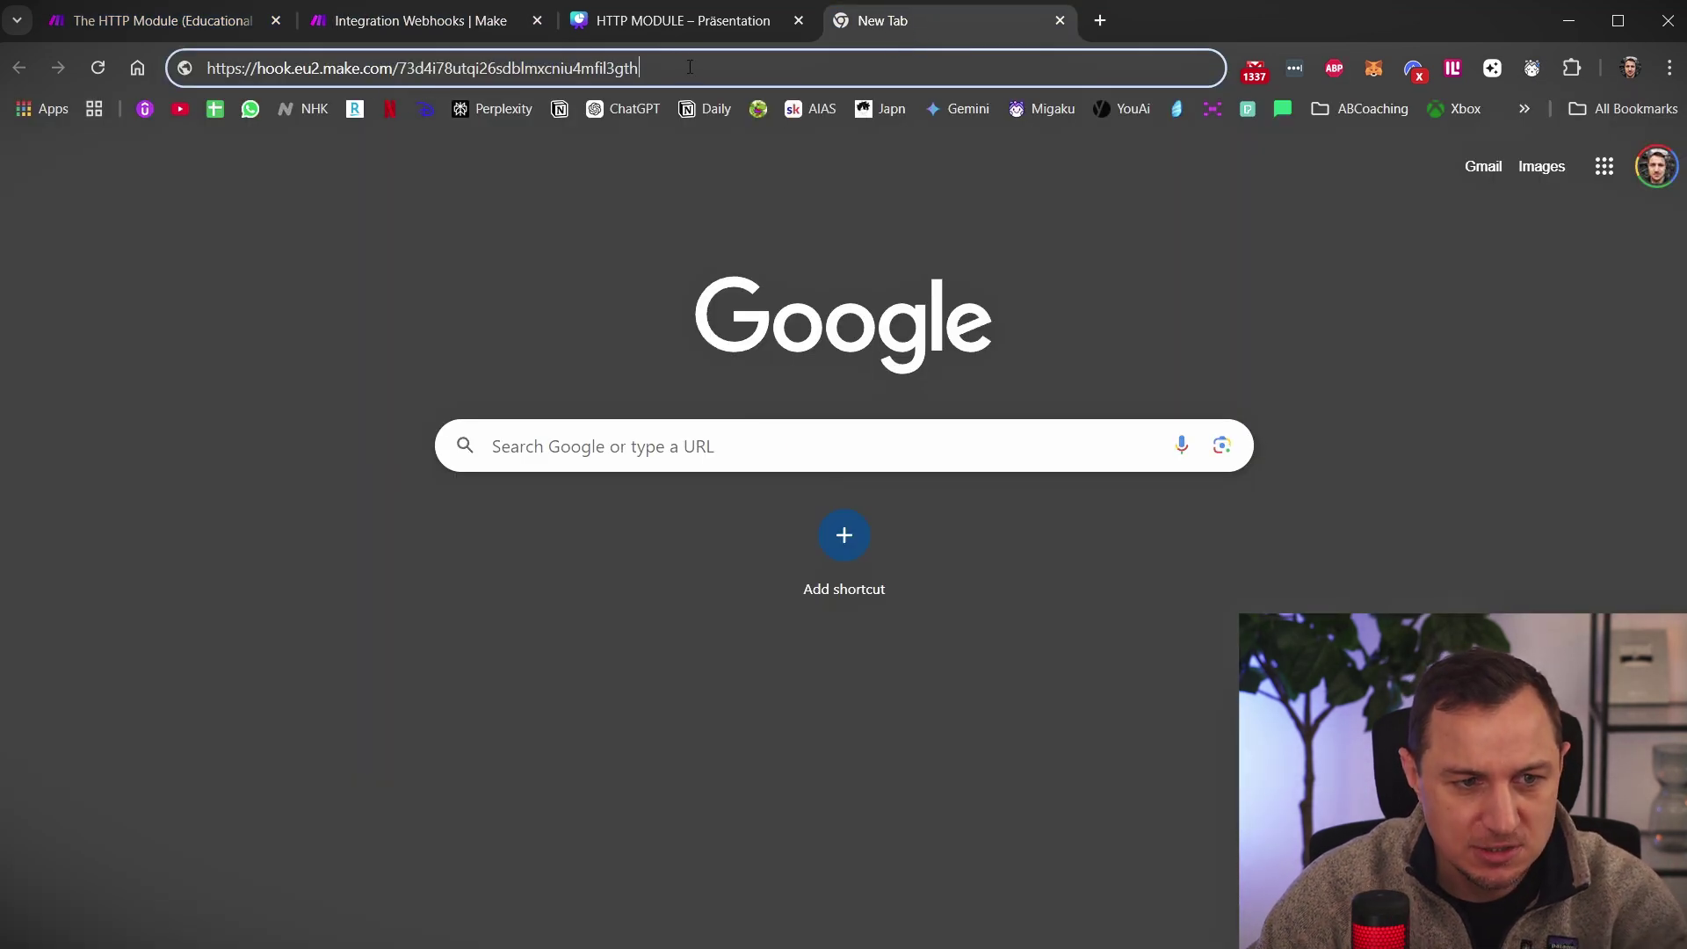
{"action": "key", "text": "Return"}
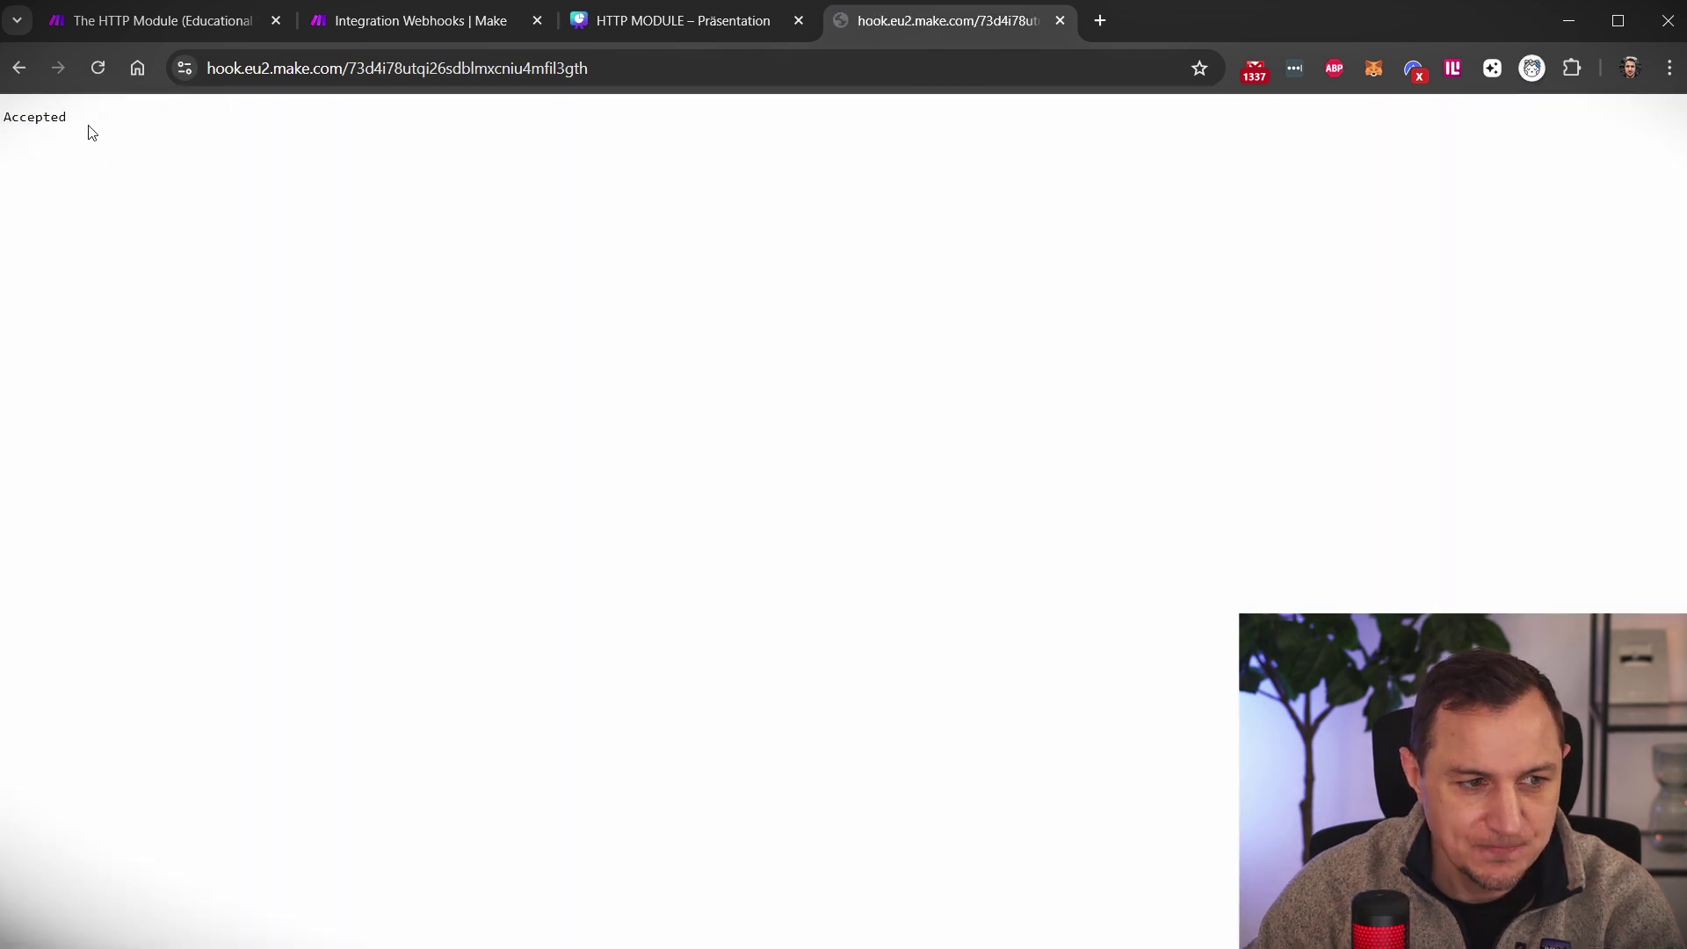
{"action": "double_click", "coordinate": [36, 117]}
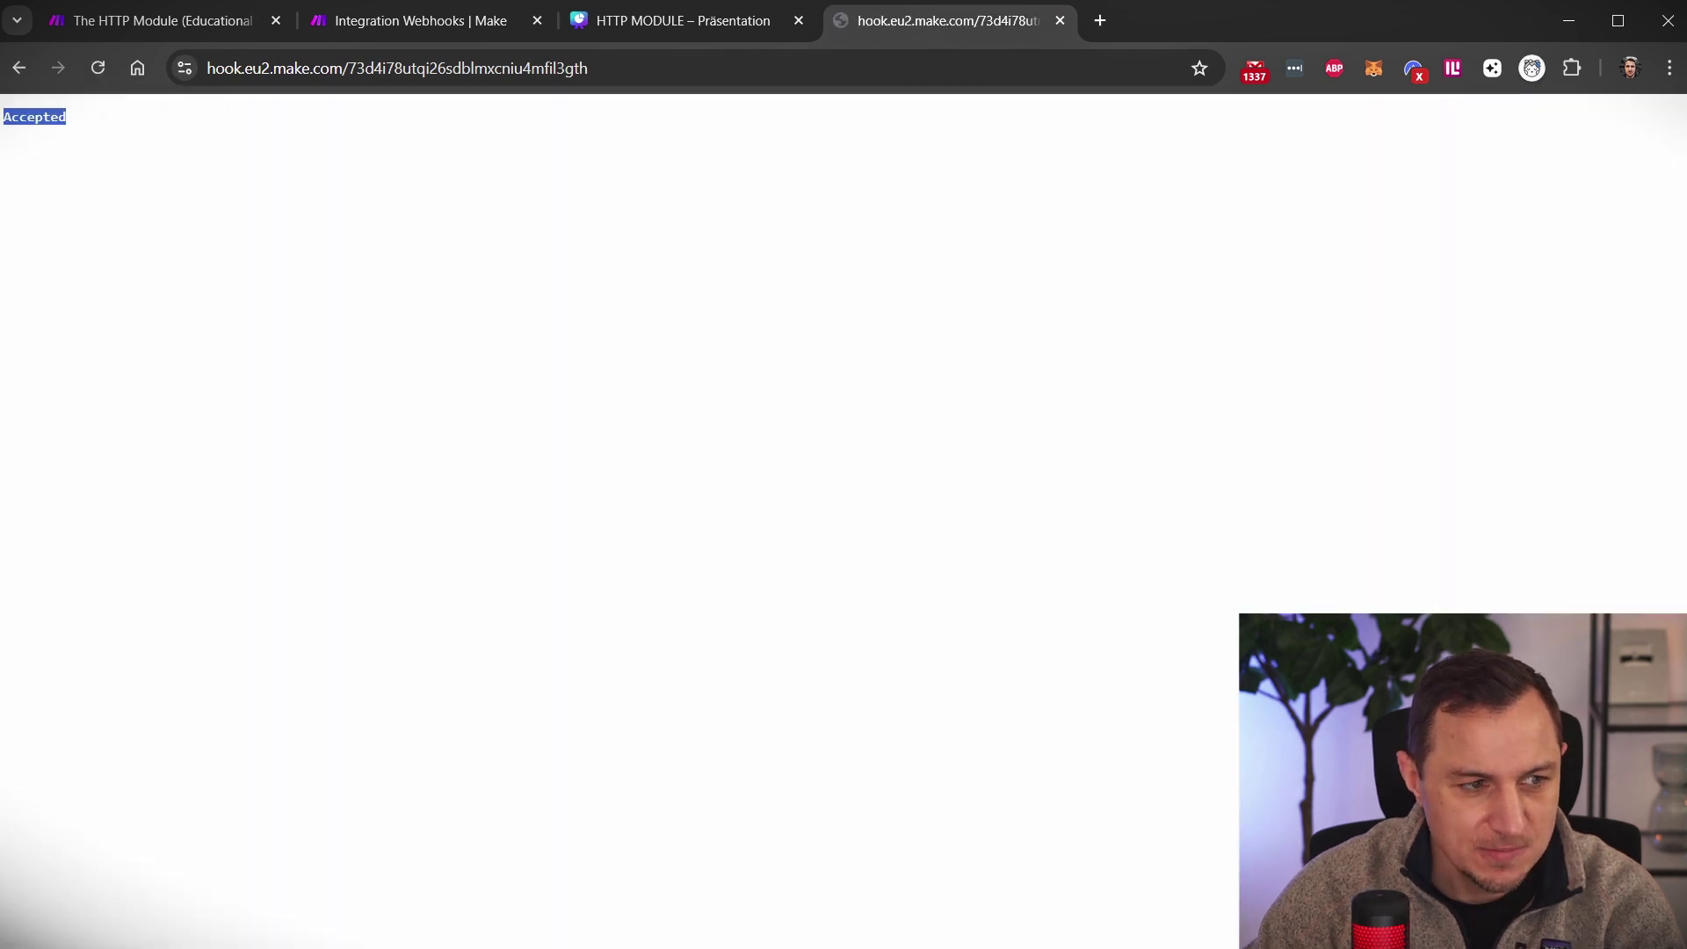
{"action": "left_click", "coordinate": [413, 19]}
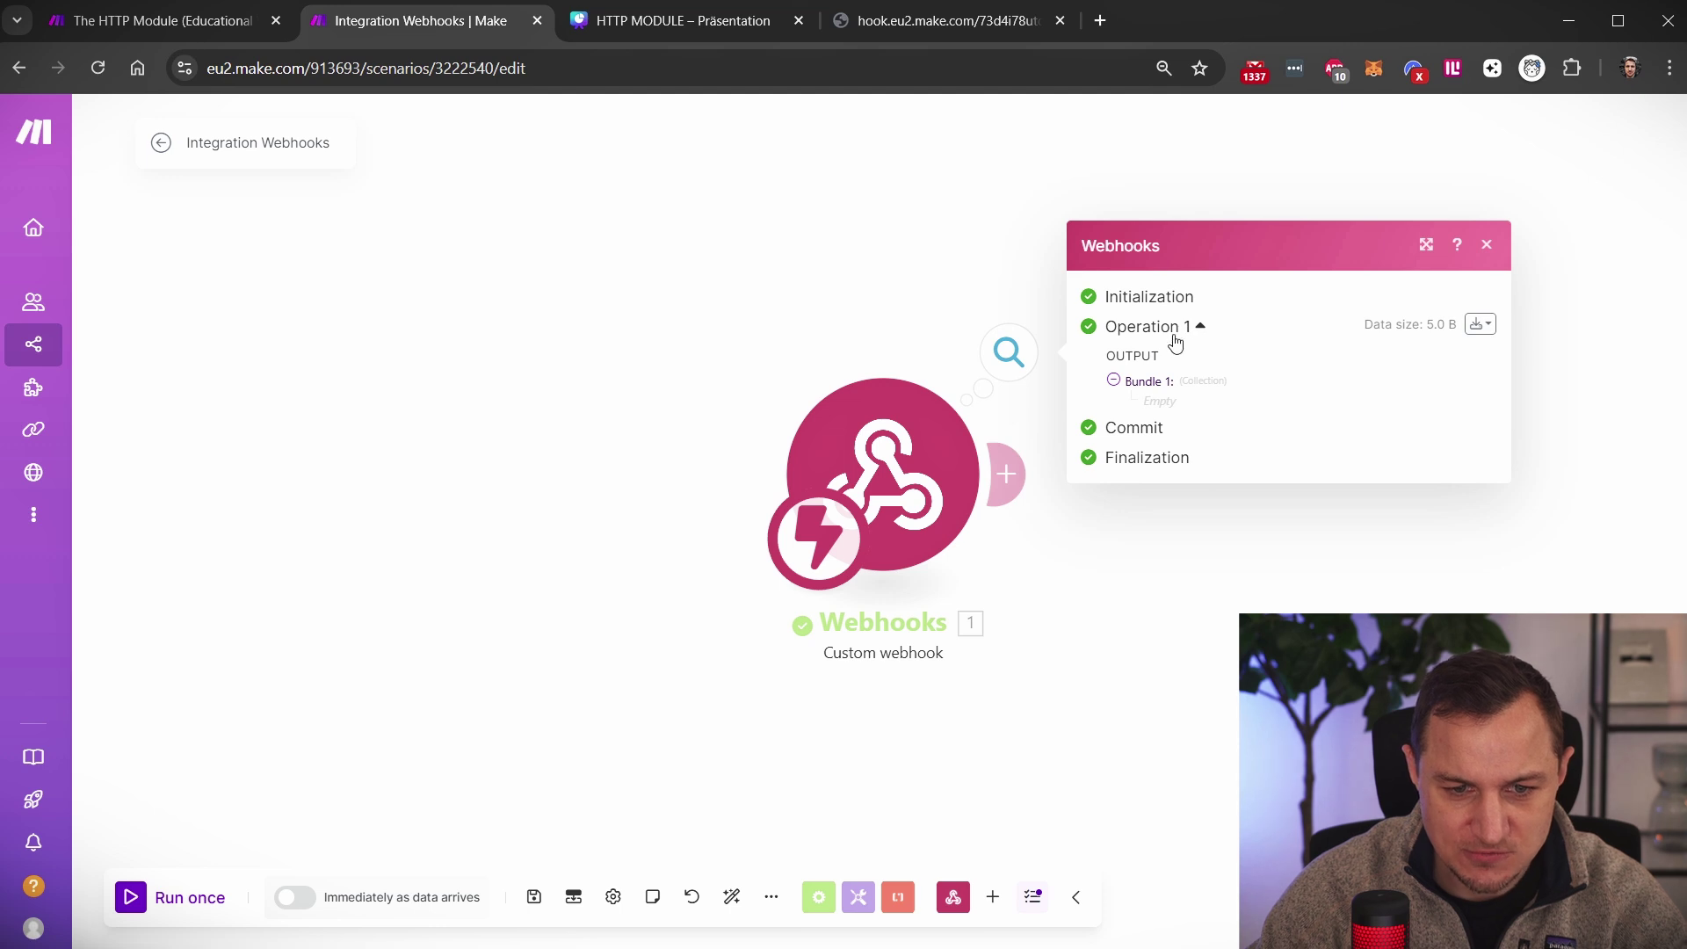
Review the Webhooks run output, then check the address in the hook tab
{"action": "left_click", "coordinate": [737, 356]}
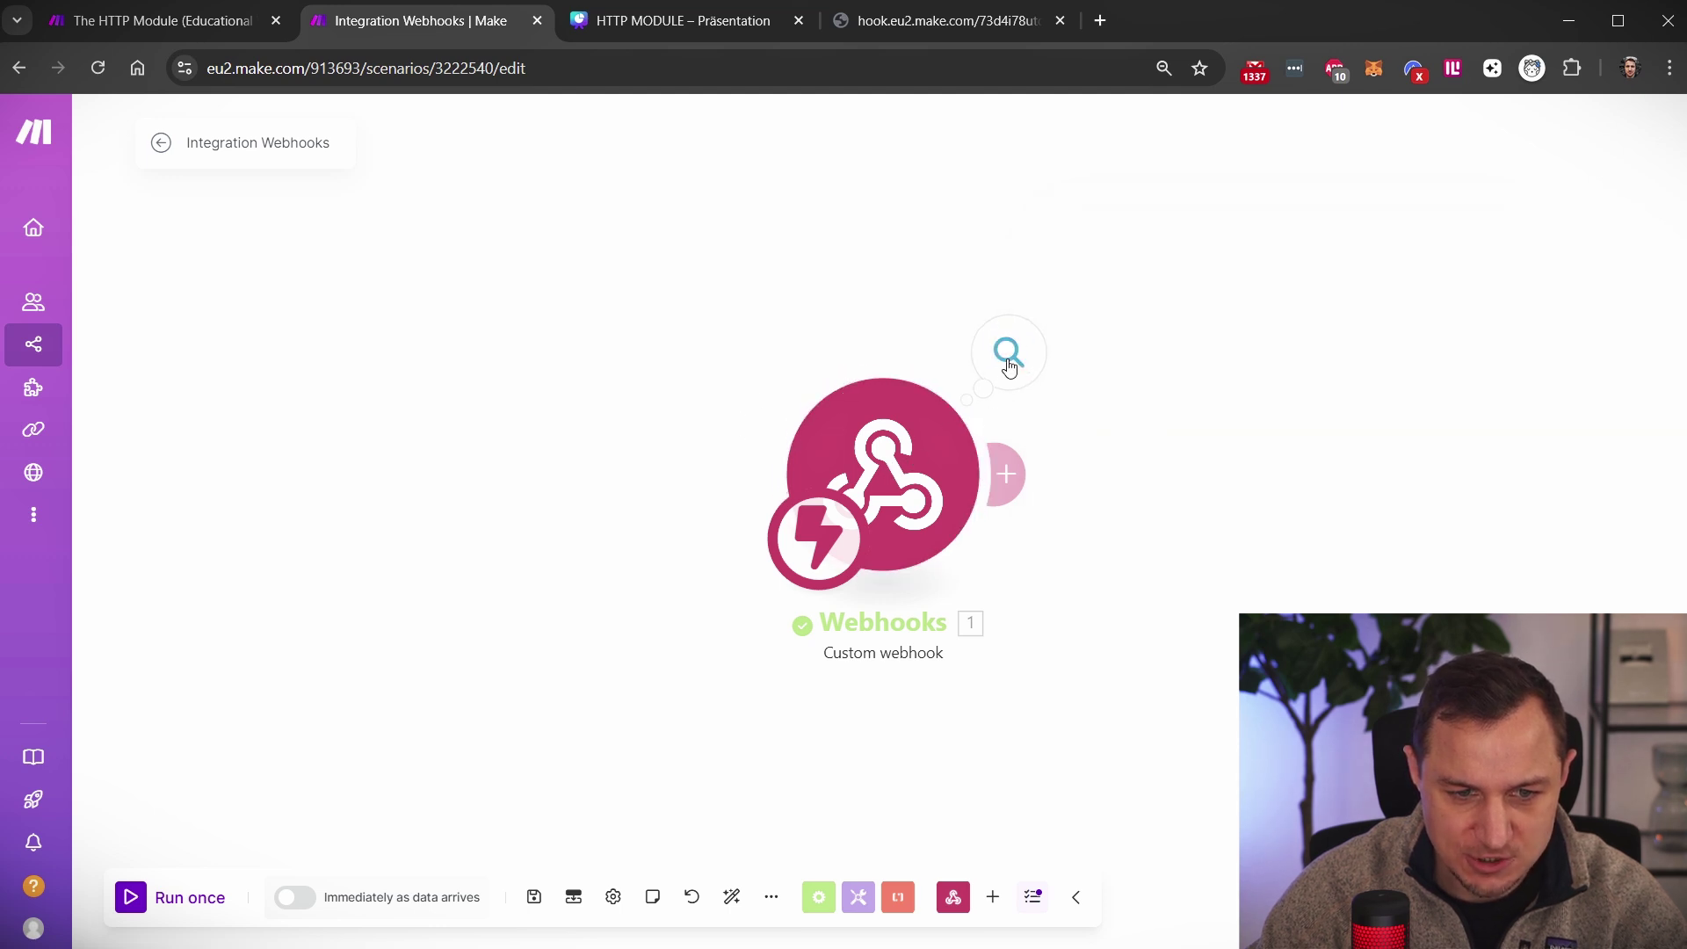
{"action": "left_click", "coordinate": [1008, 361]}
{"action": "left_click", "coordinate": [906, 268]}
{"action": "left_click", "coordinate": [1009, 352]}
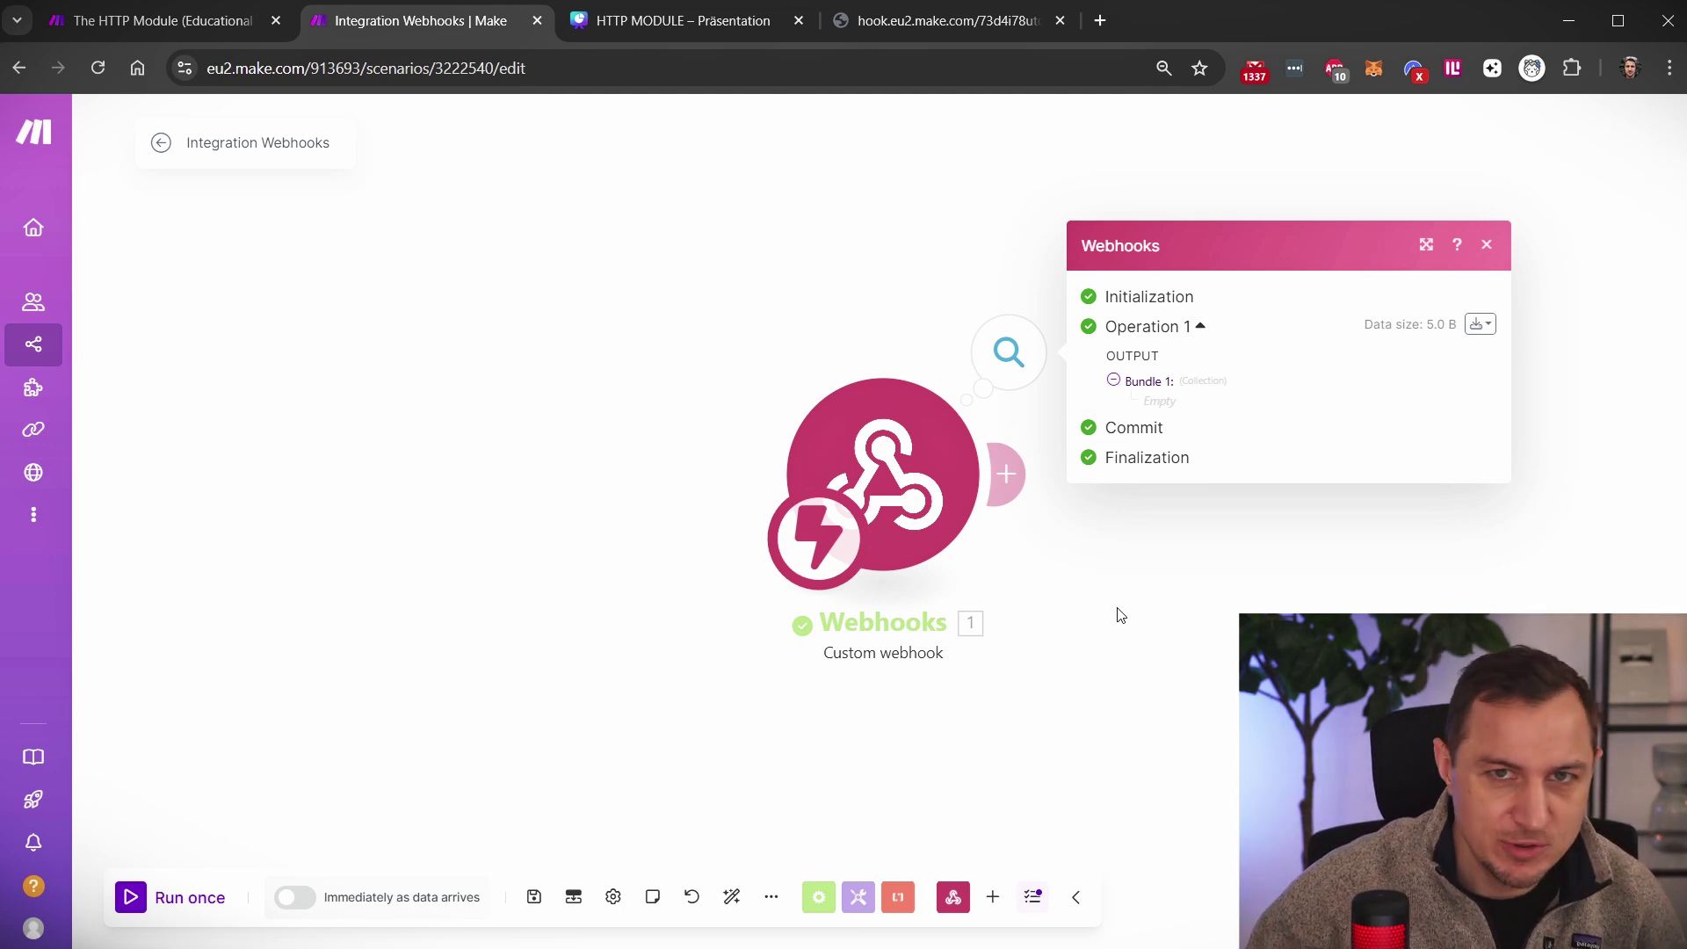
{"action": "left_click", "coordinate": [887, 17]}
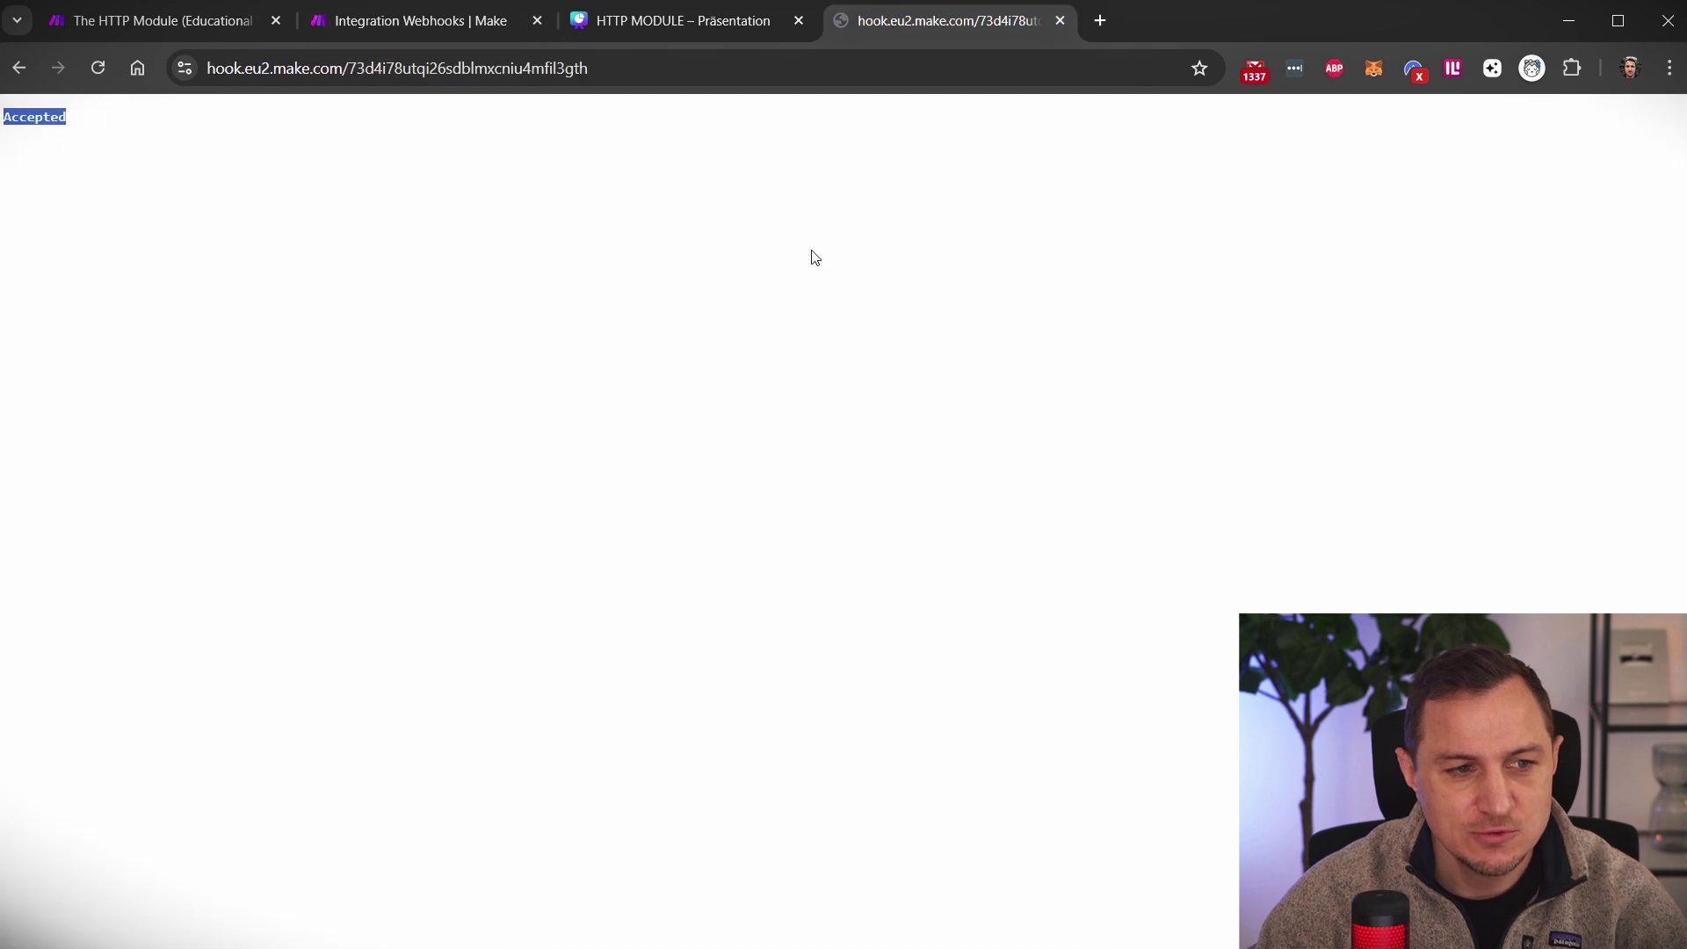
{"action": "left_click", "coordinate": [625, 72]}
{"action": "key", "text": "End"}
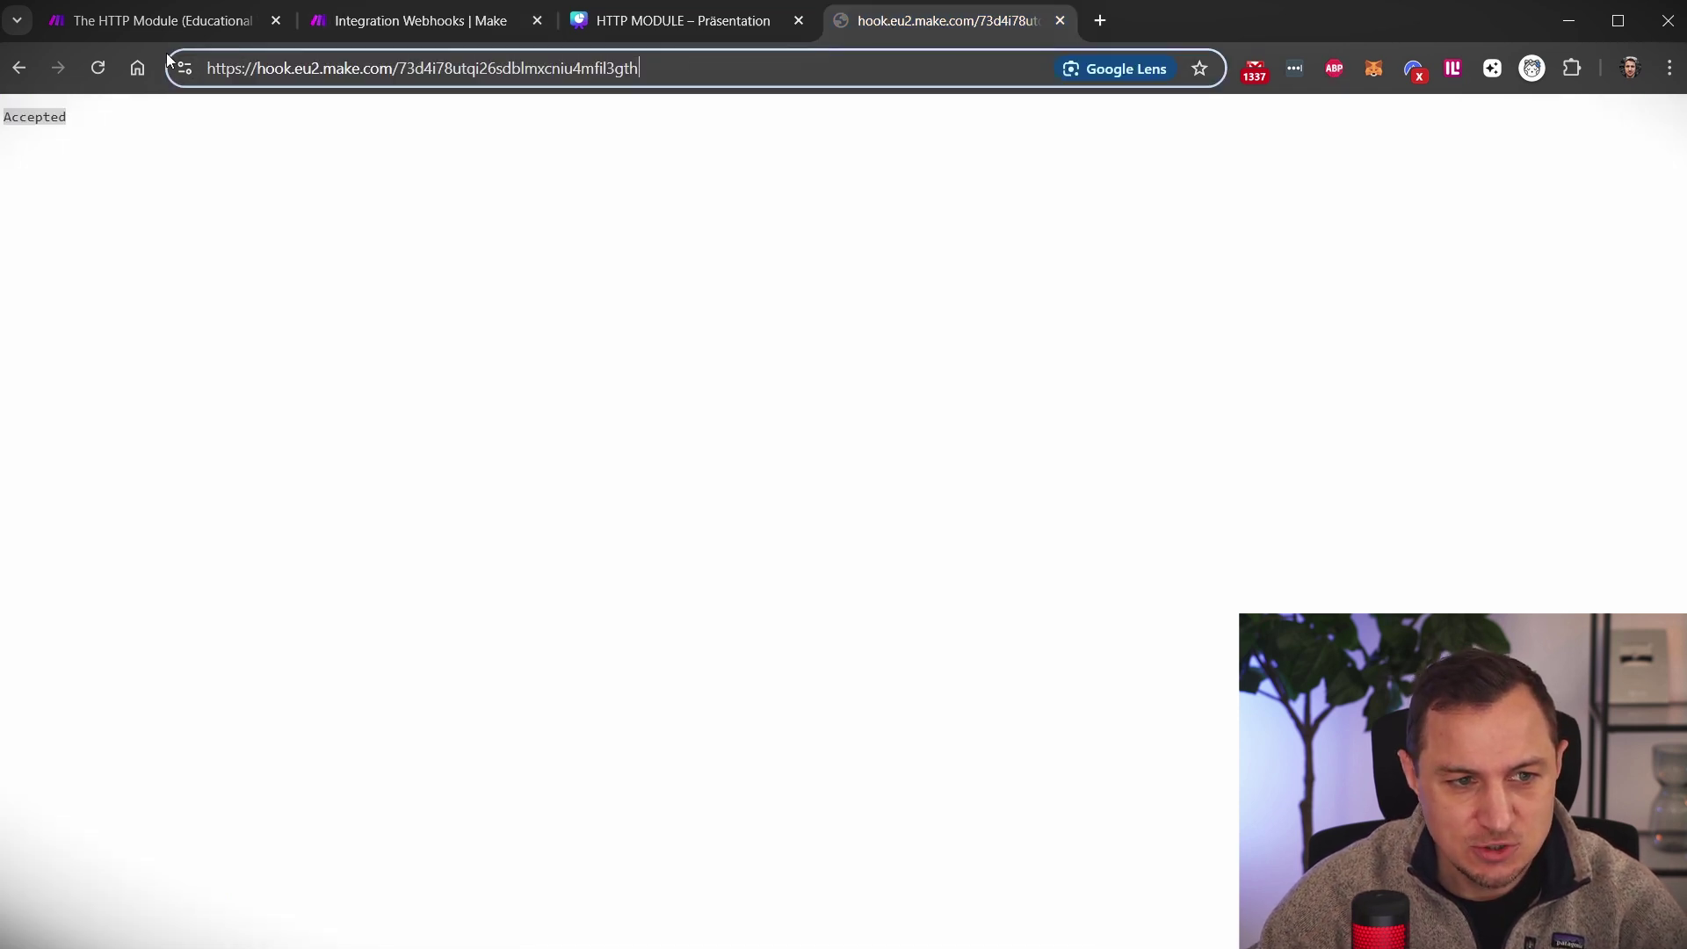
{"action": "left_click", "coordinate": [392, 24]}
Copy the WebhookTutorial address again from the module settings and edit it in the hook tab
{"action": "left_click", "coordinate": [824, 499]}
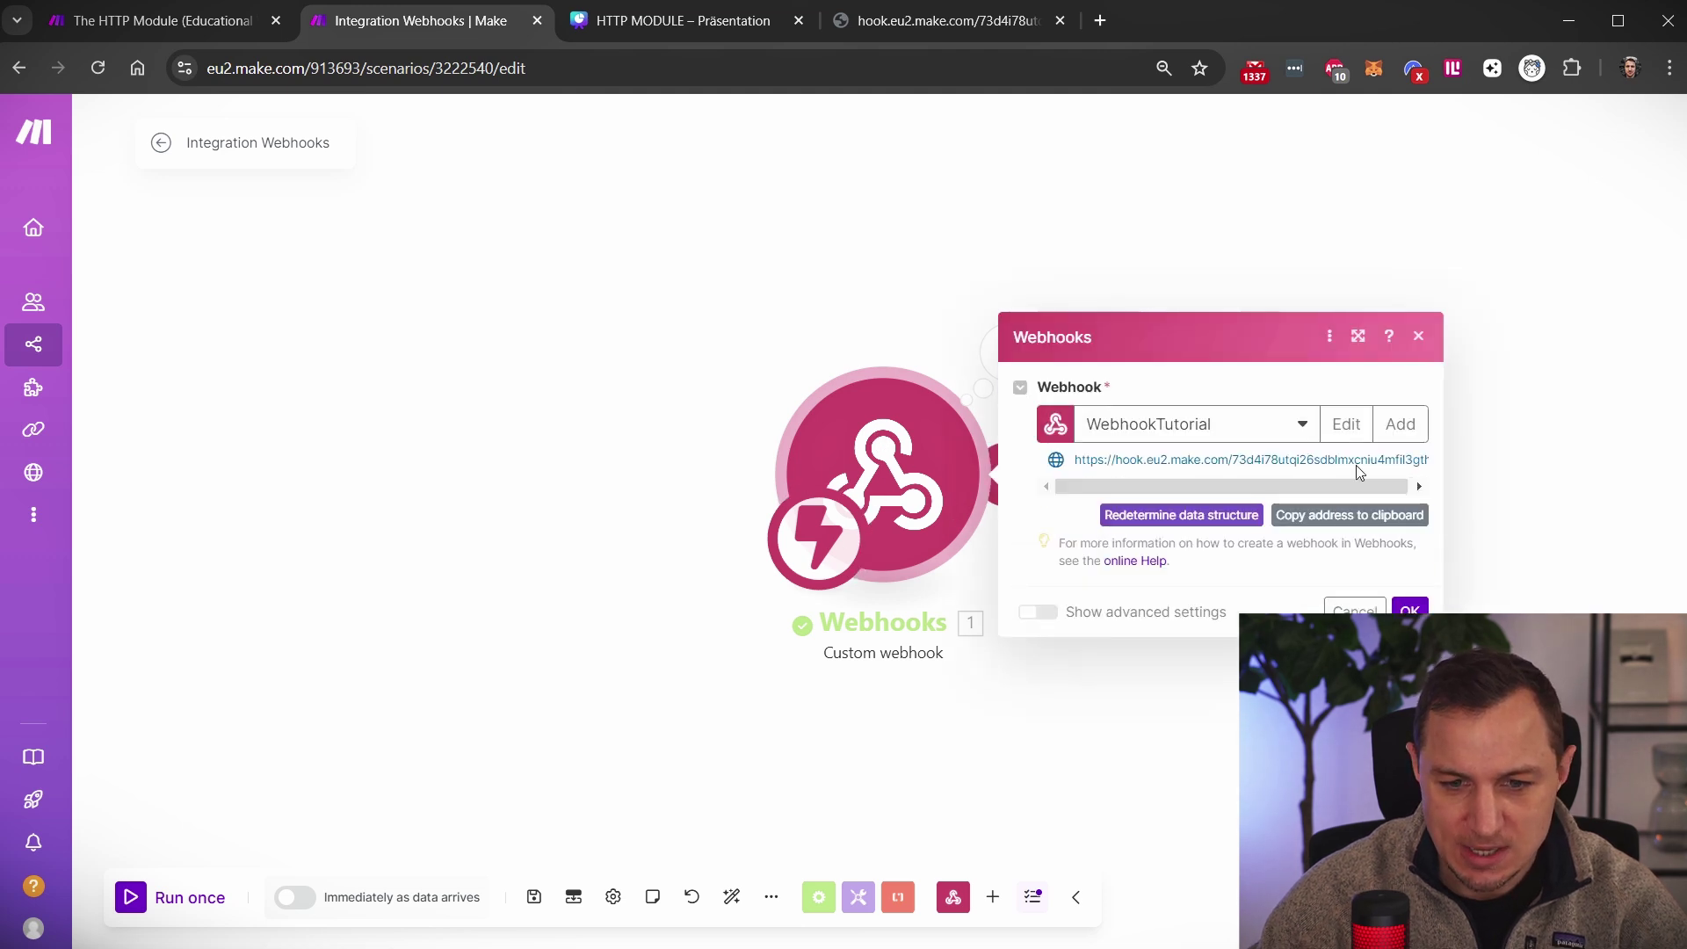
{"action": "double_click", "coordinate": [1345, 458]}
{"action": "left_click_drag", "start_coordinate": [1310, 488], "coordinate": [1070, 473]}
{"action": "left_click", "coordinate": [1427, 459]}
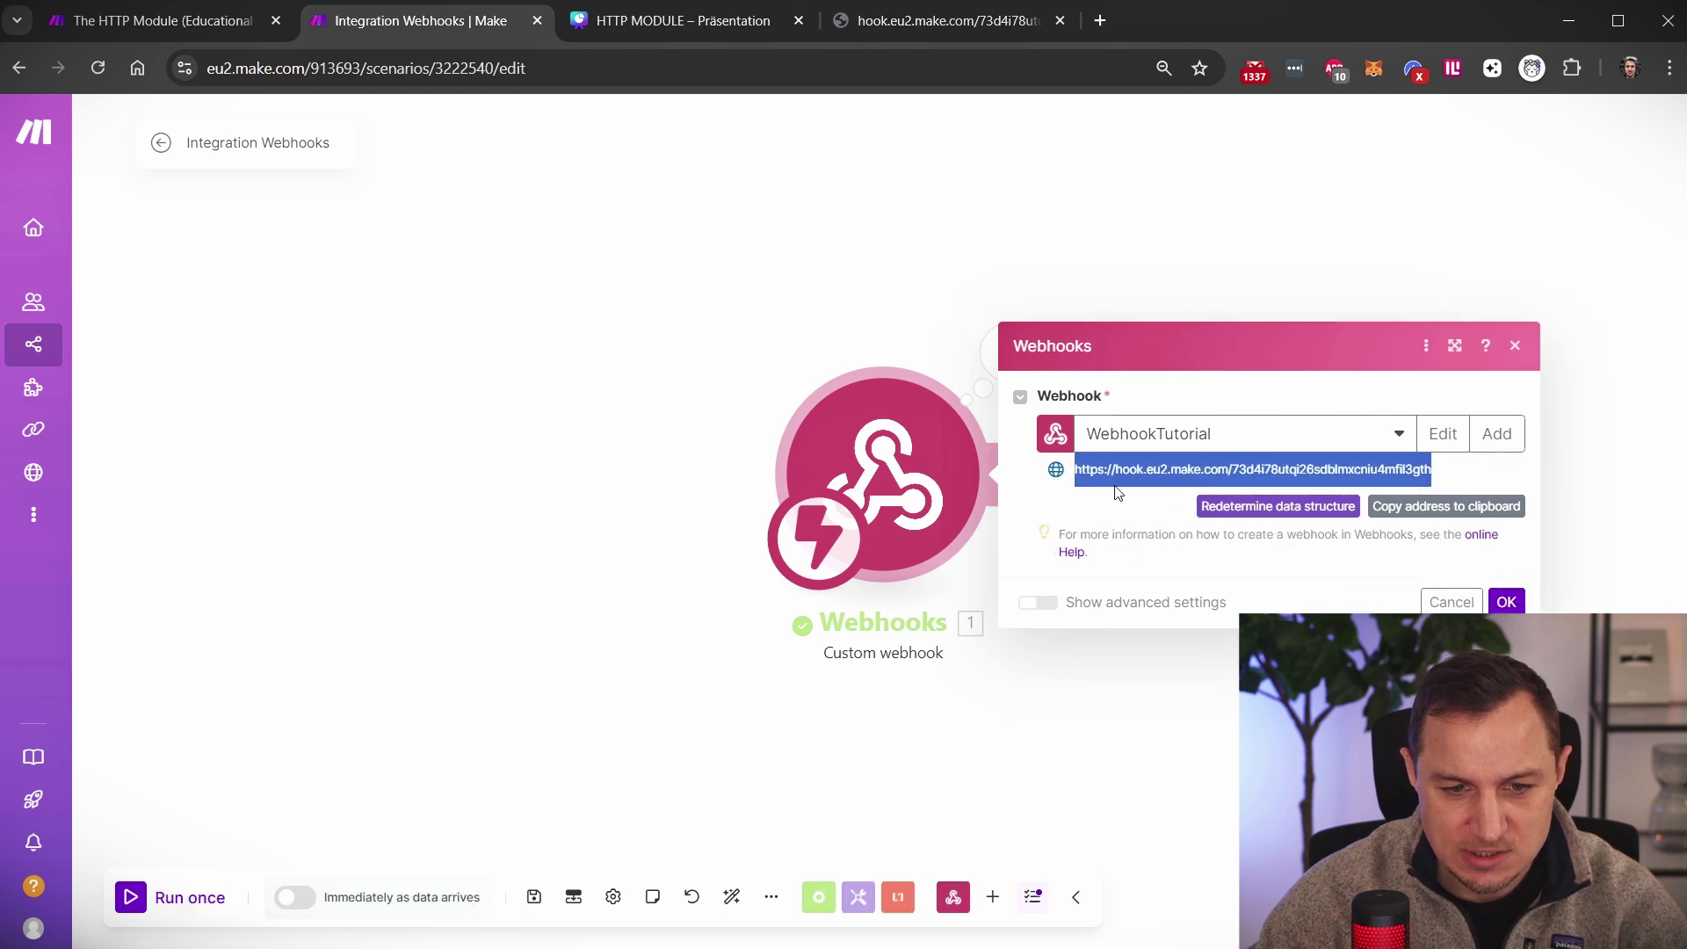
{"action": "left_click", "coordinate": [1432, 518]}
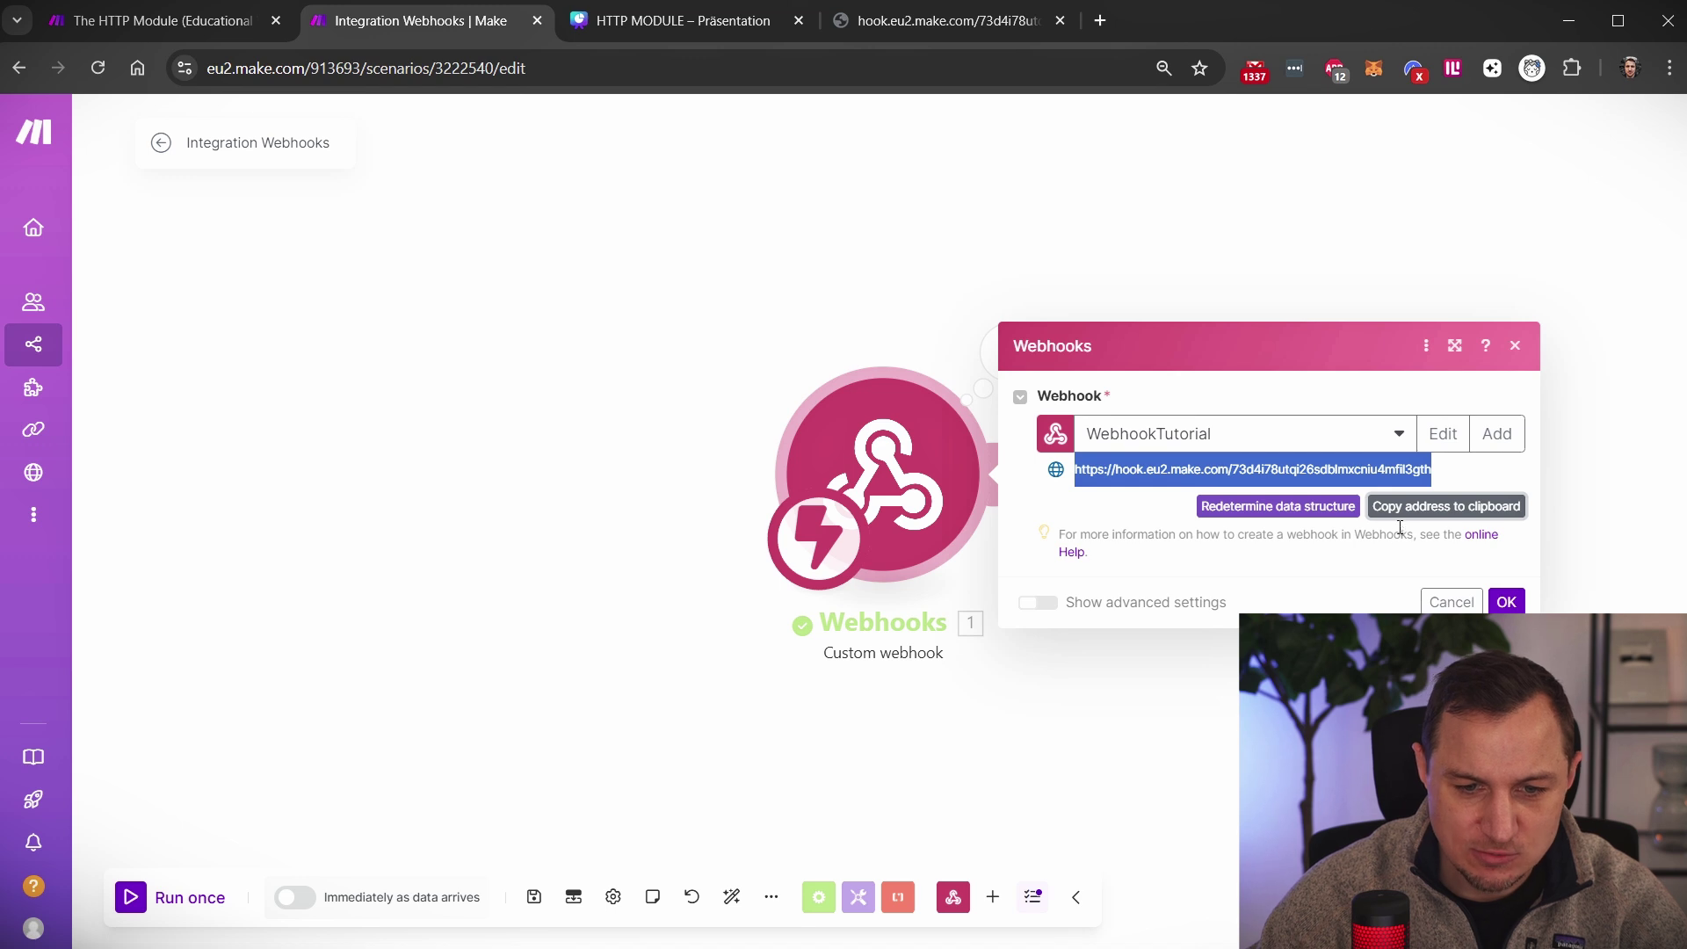
{"action": "left_click", "coordinate": [944, 20]}
{"action": "left_click", "coordinate": [622, 69]}
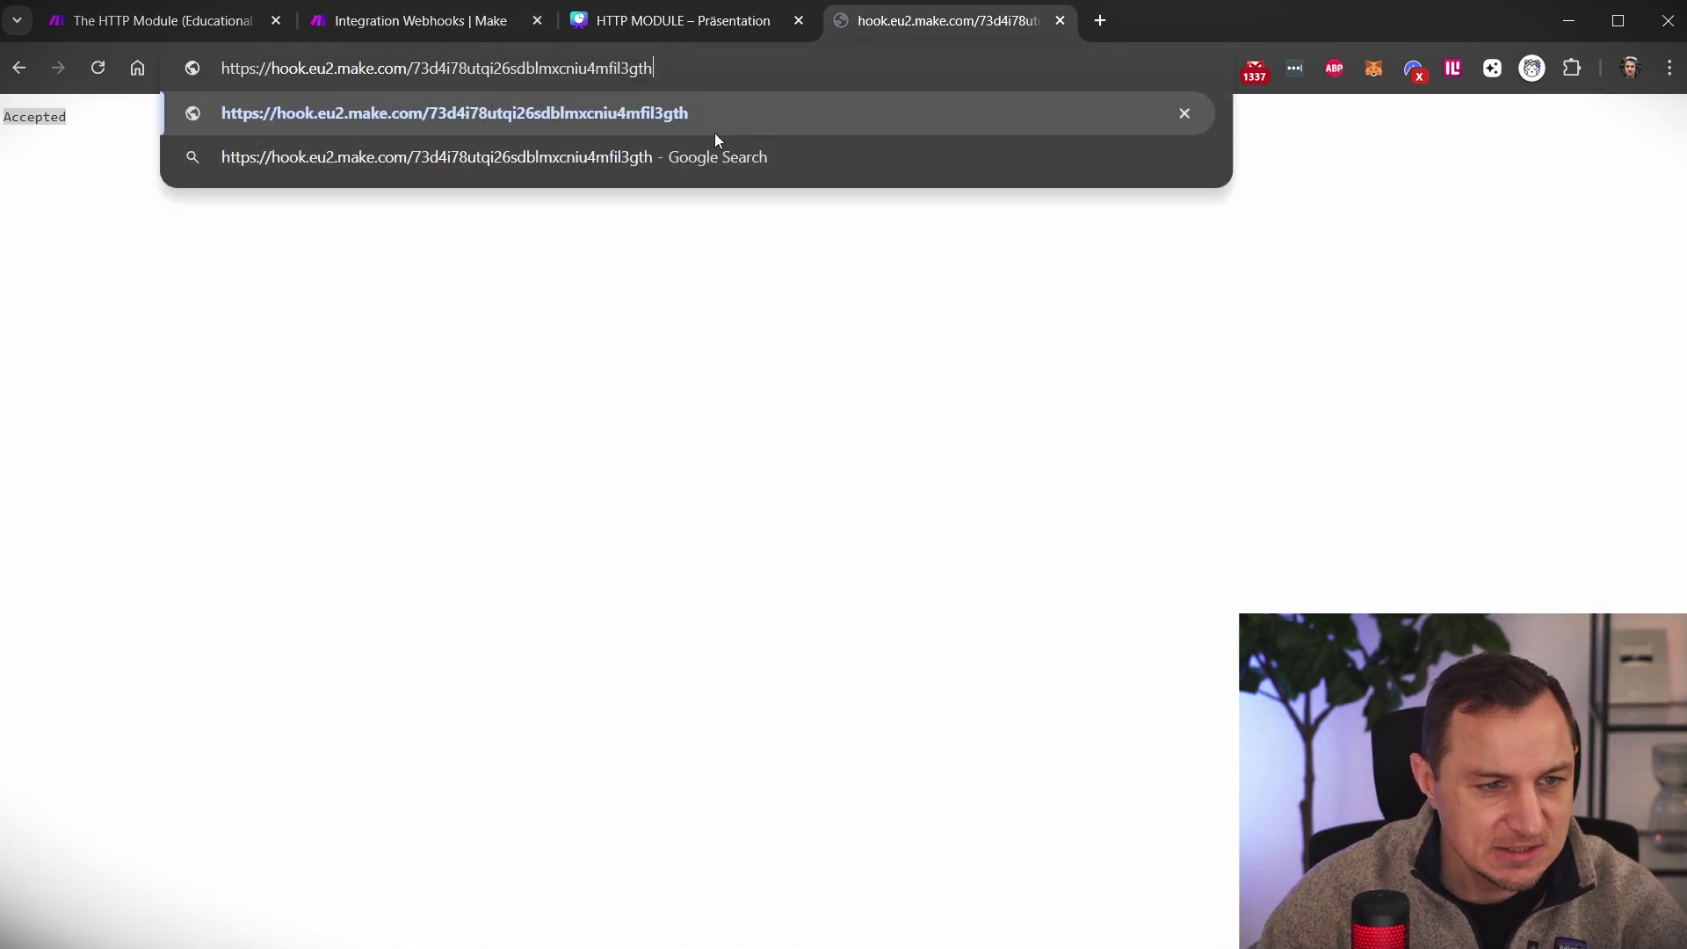
Append a ?name= query parameter with a test name to the webhook URL
{"action": "key", "text": "Return"}
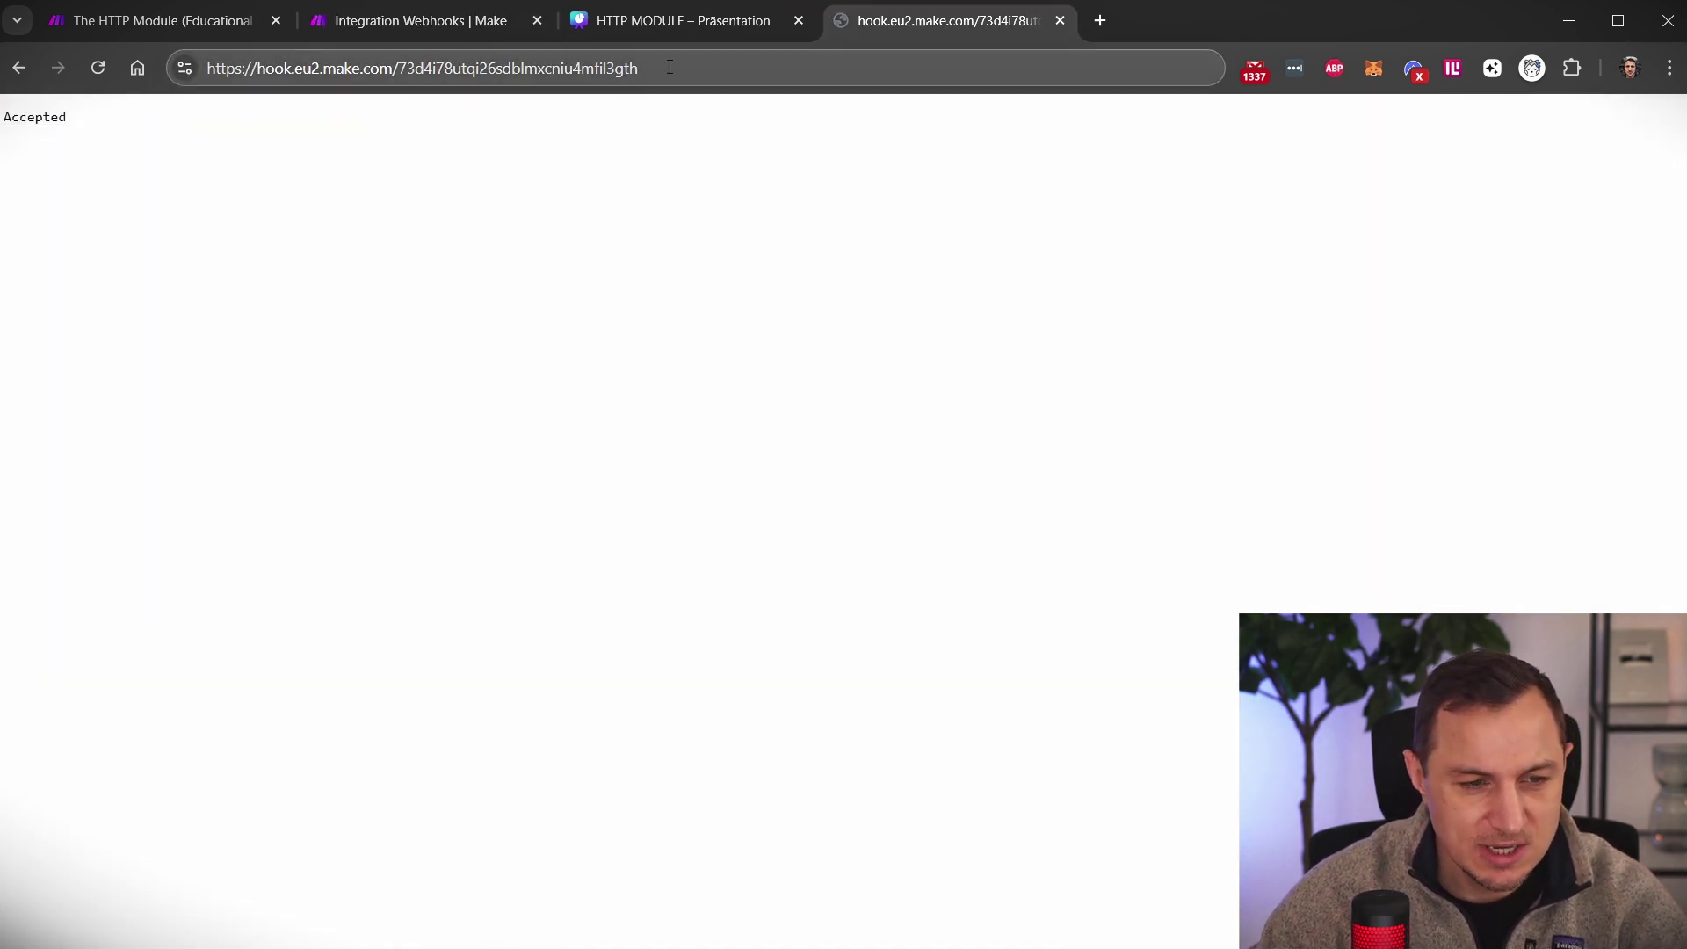
{"action": "left_click", "coordinate": [670, 68]}
{"action": "left_click", "coordinate": [743, 68]}
{"action": "type", "text": "?"}
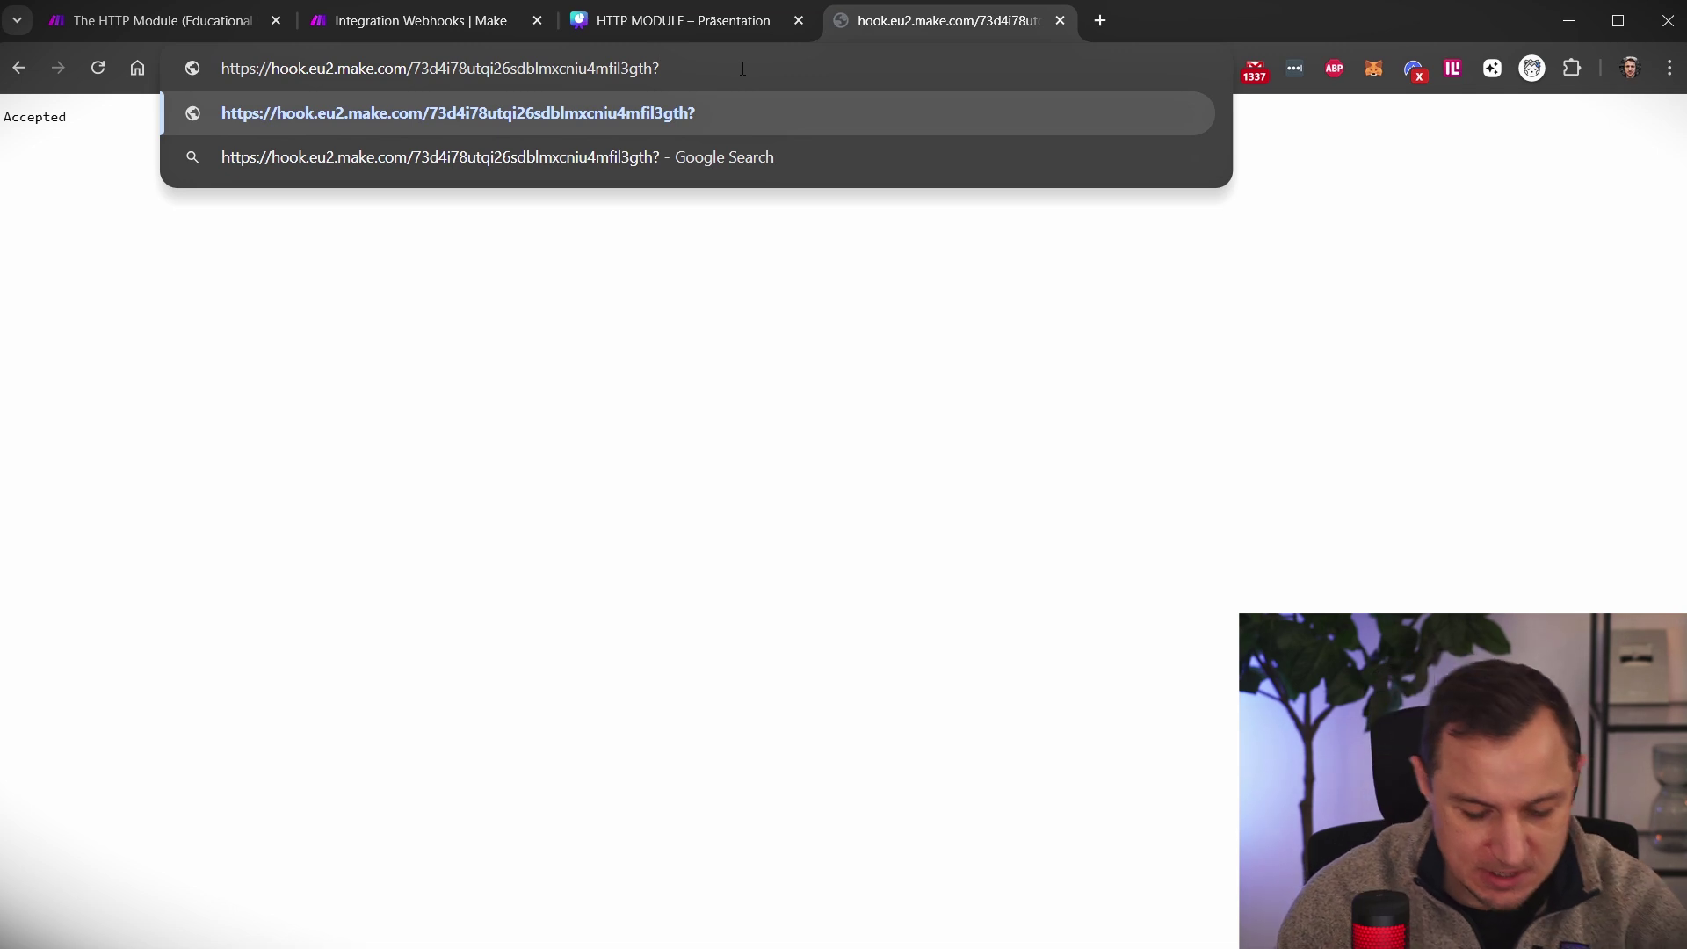
{"action": "type", "text": "name"}
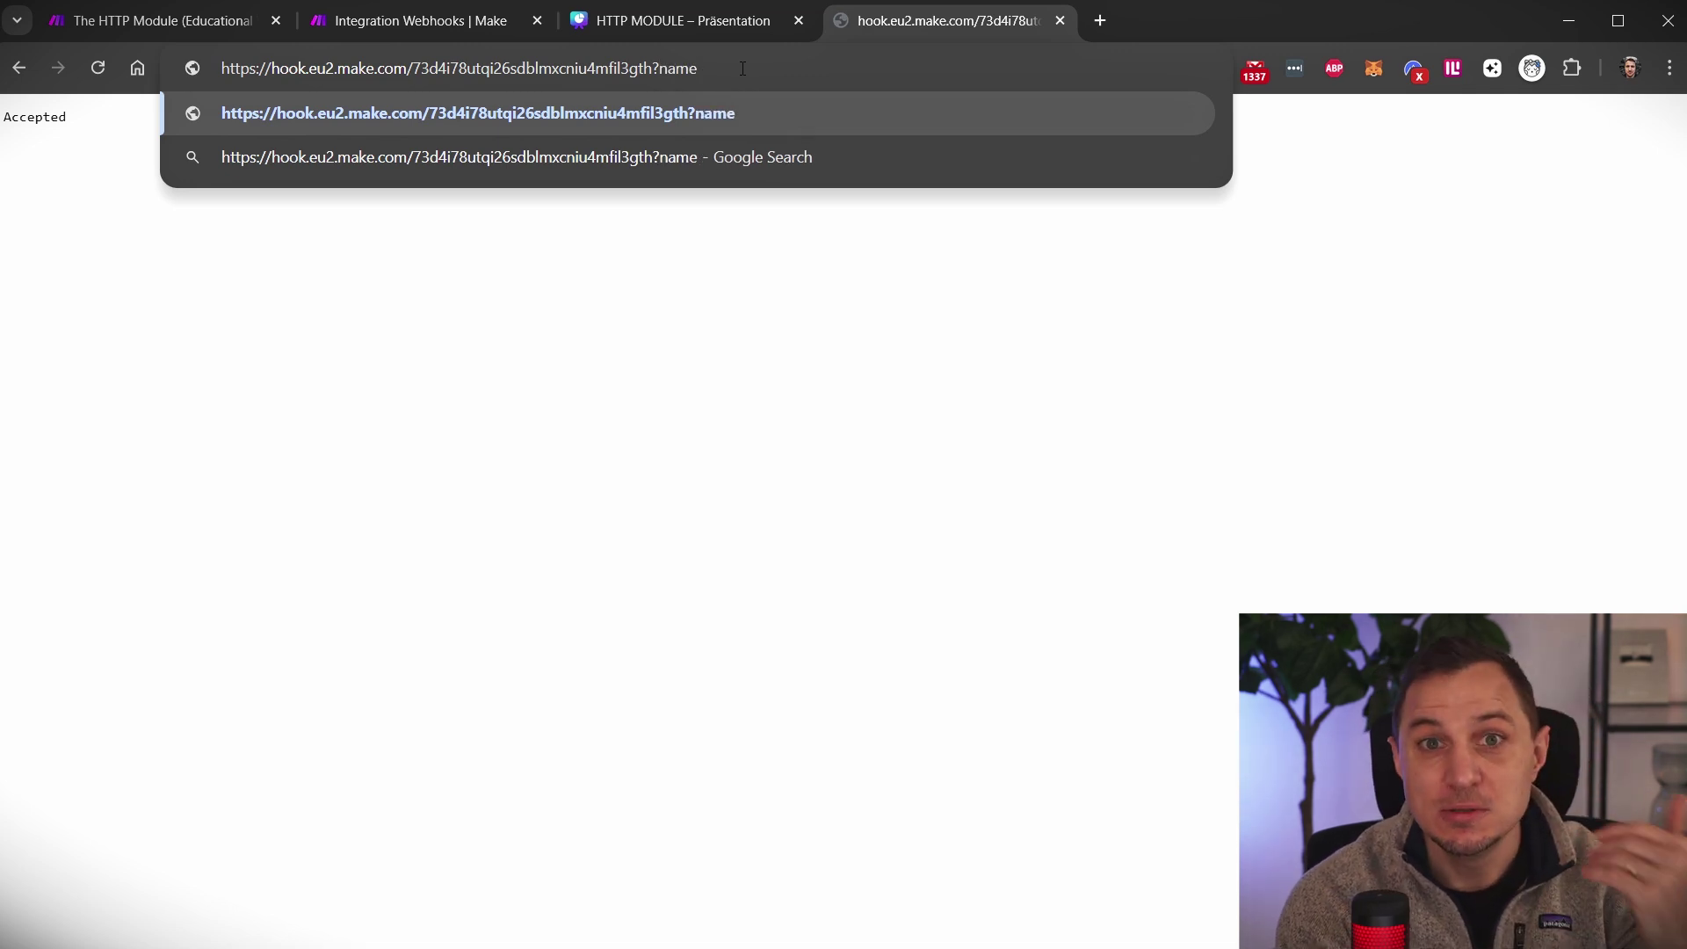
{"action": "type", "text": "="}
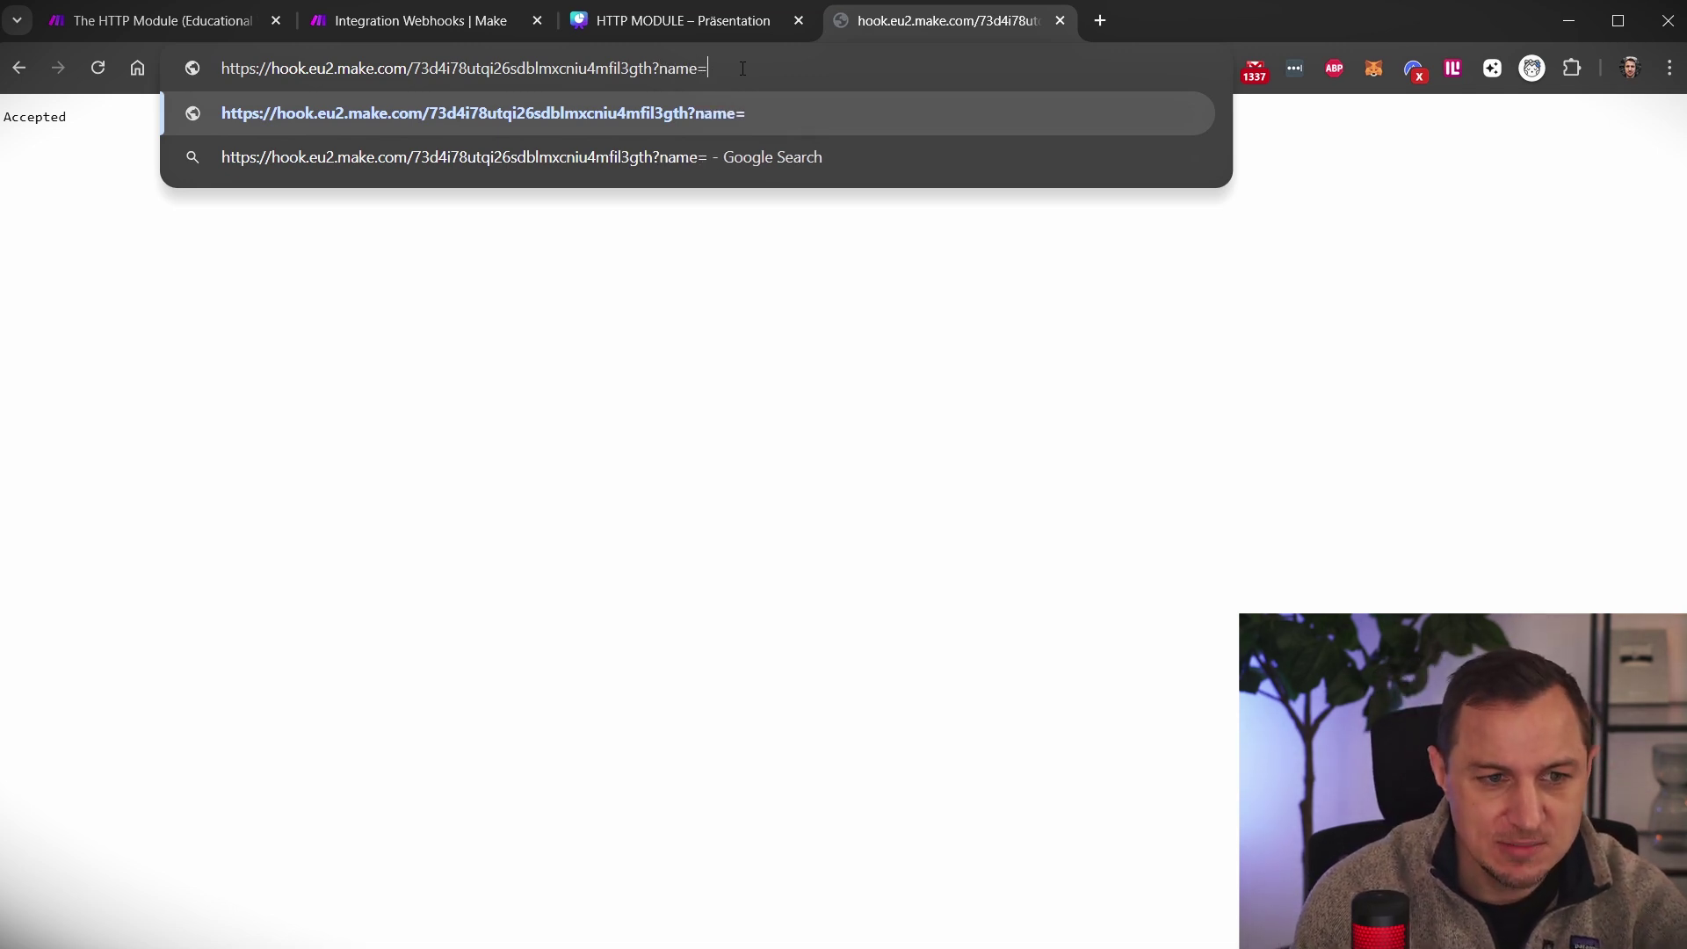
{"action": "type", "text": "denis"}
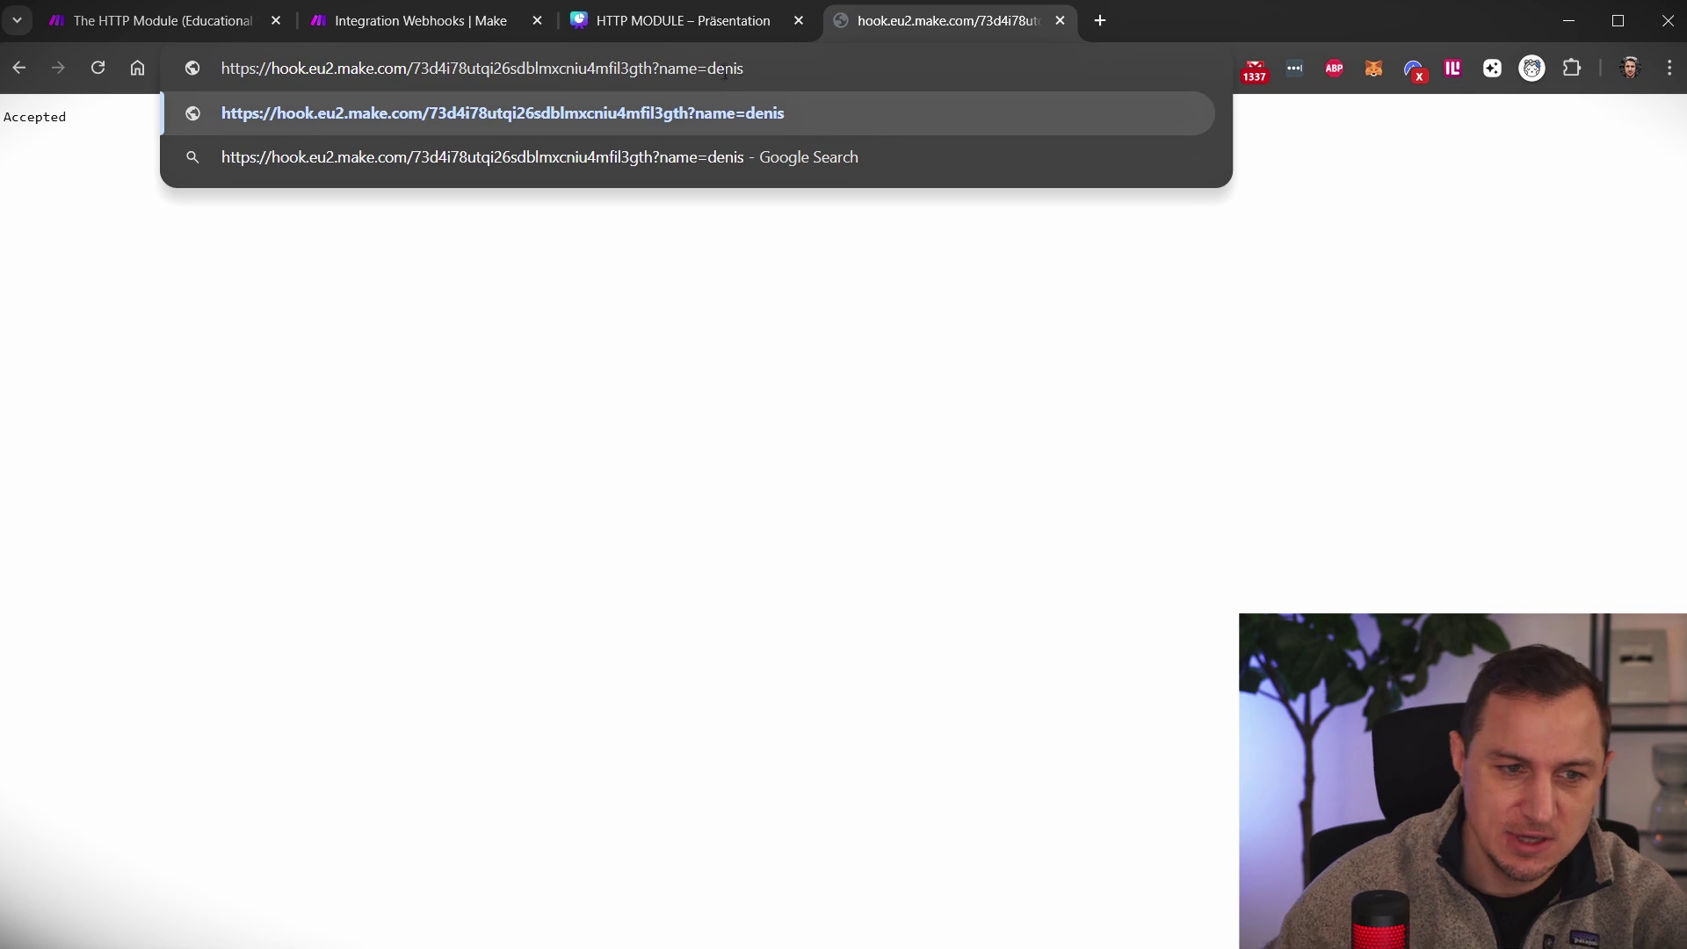
{"action": "left_click_drag", "start_coordinate": [665, 72], "coordinate": [765, 62]}
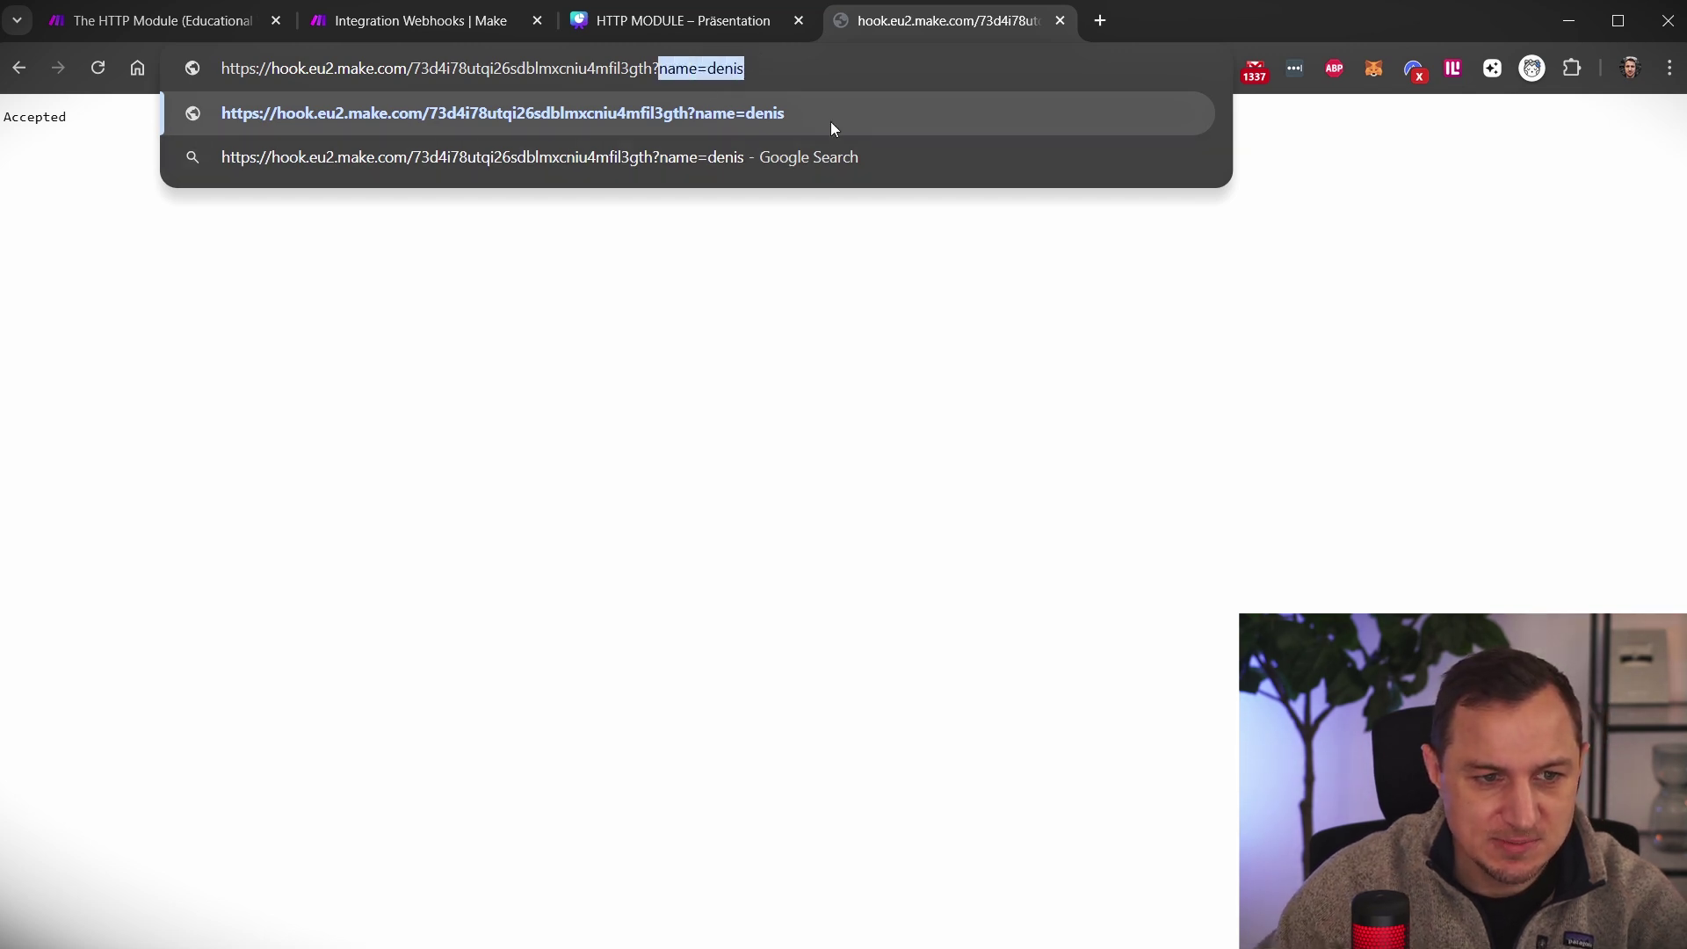
{"action": "left_click", "coordinate": [801, 72]}
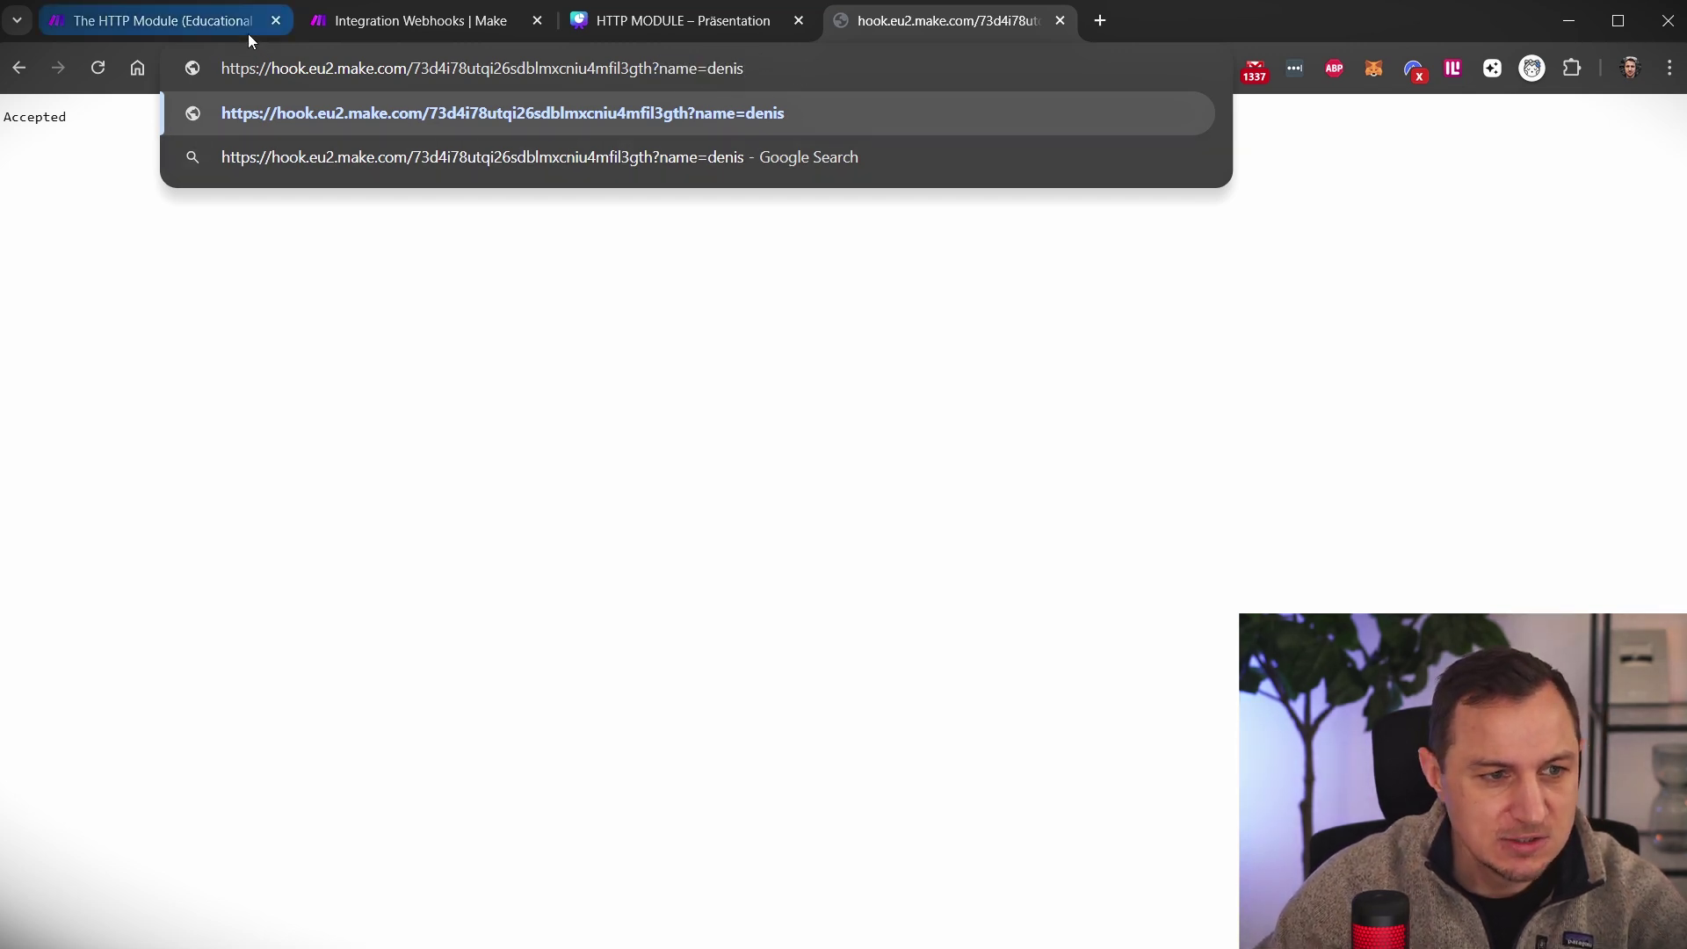
Run the scenario once, send the name request, and check the name in Bundle 1
{"action": "left_click", "coordinate": [327, 23]}
{"action": "left_click", "coordinate": [143, 921]}
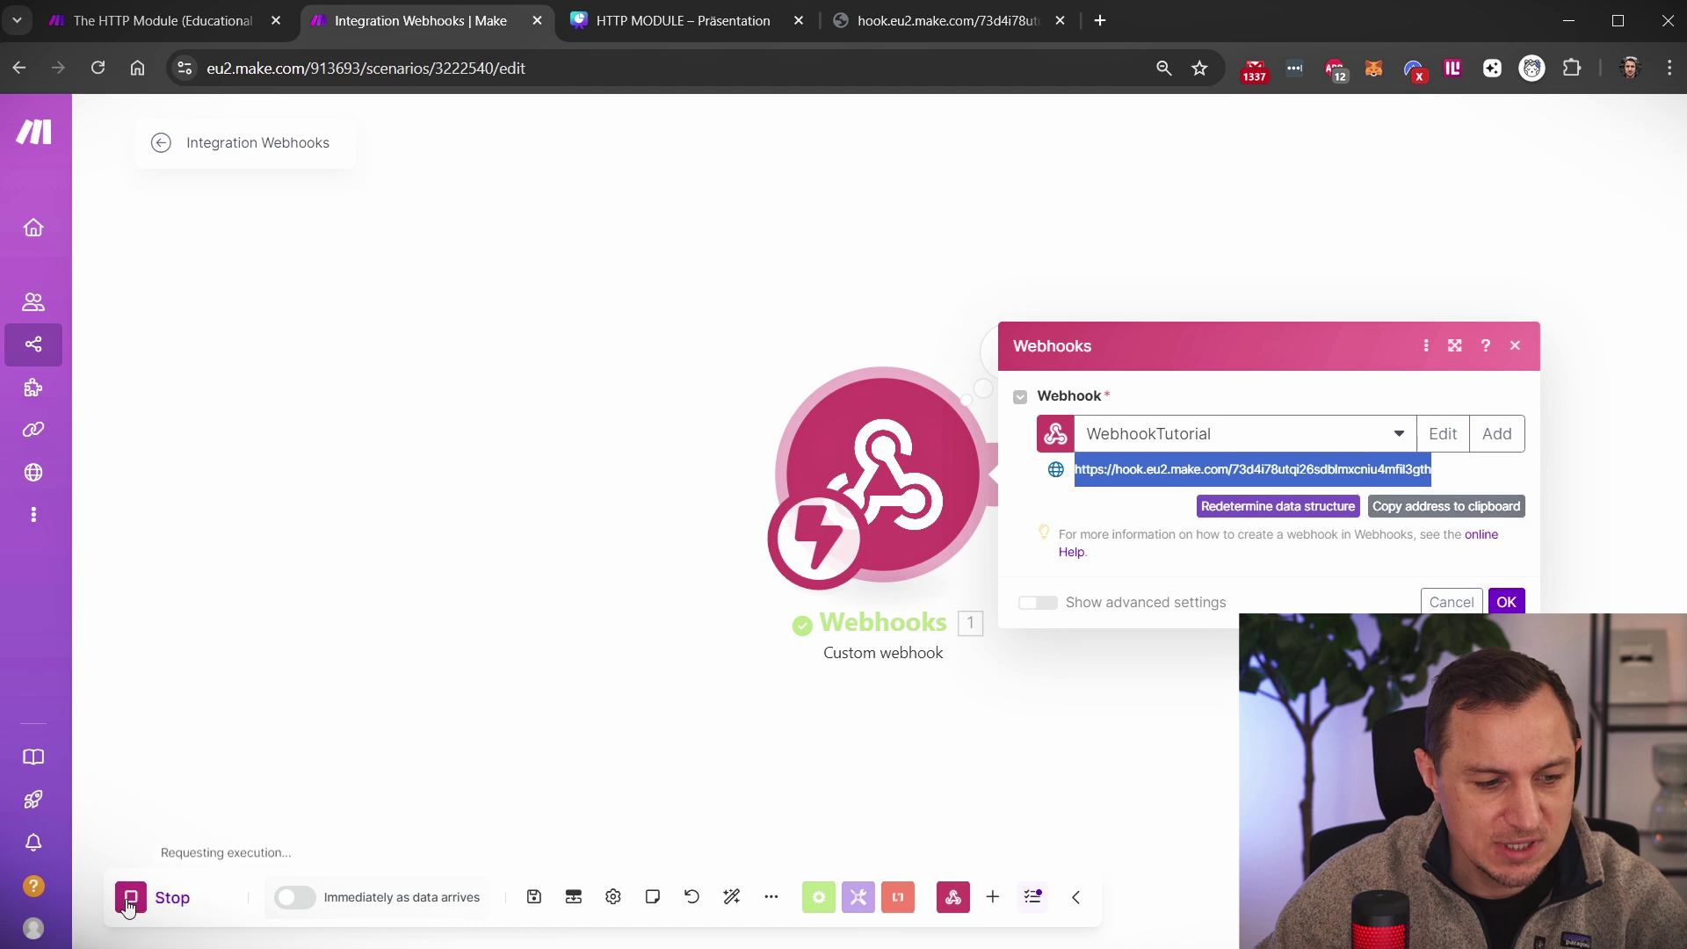
{"action": "left_click", "coordinate": [941, 20]}
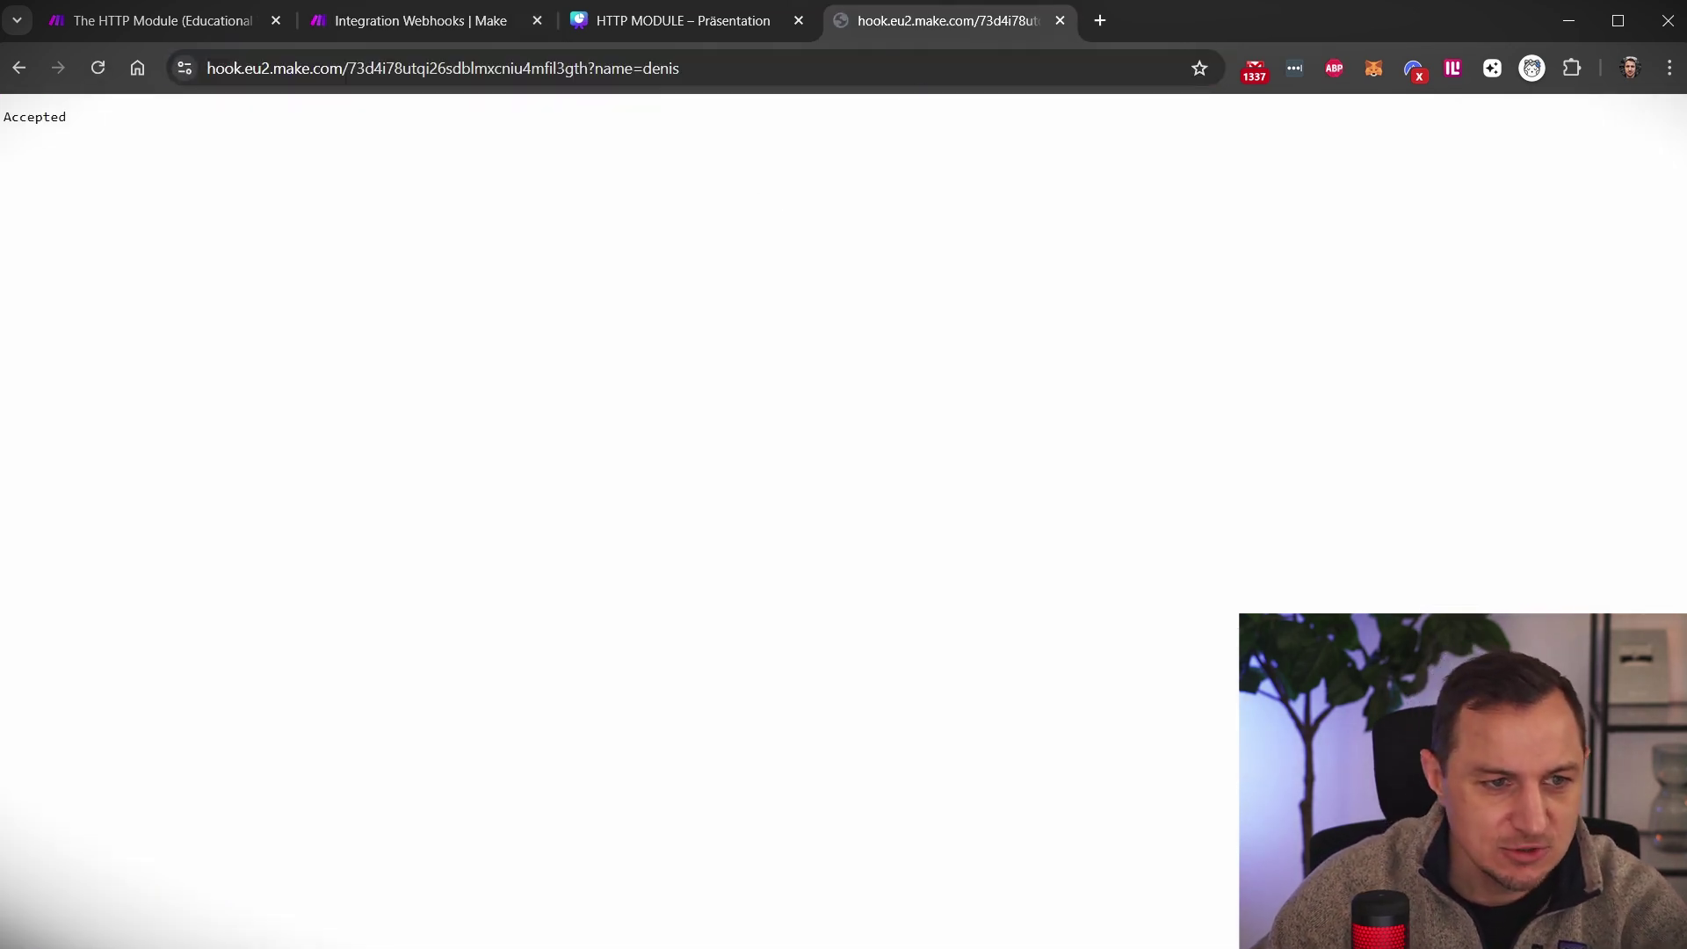
{"action": "key", "text": "ctrl+2"}
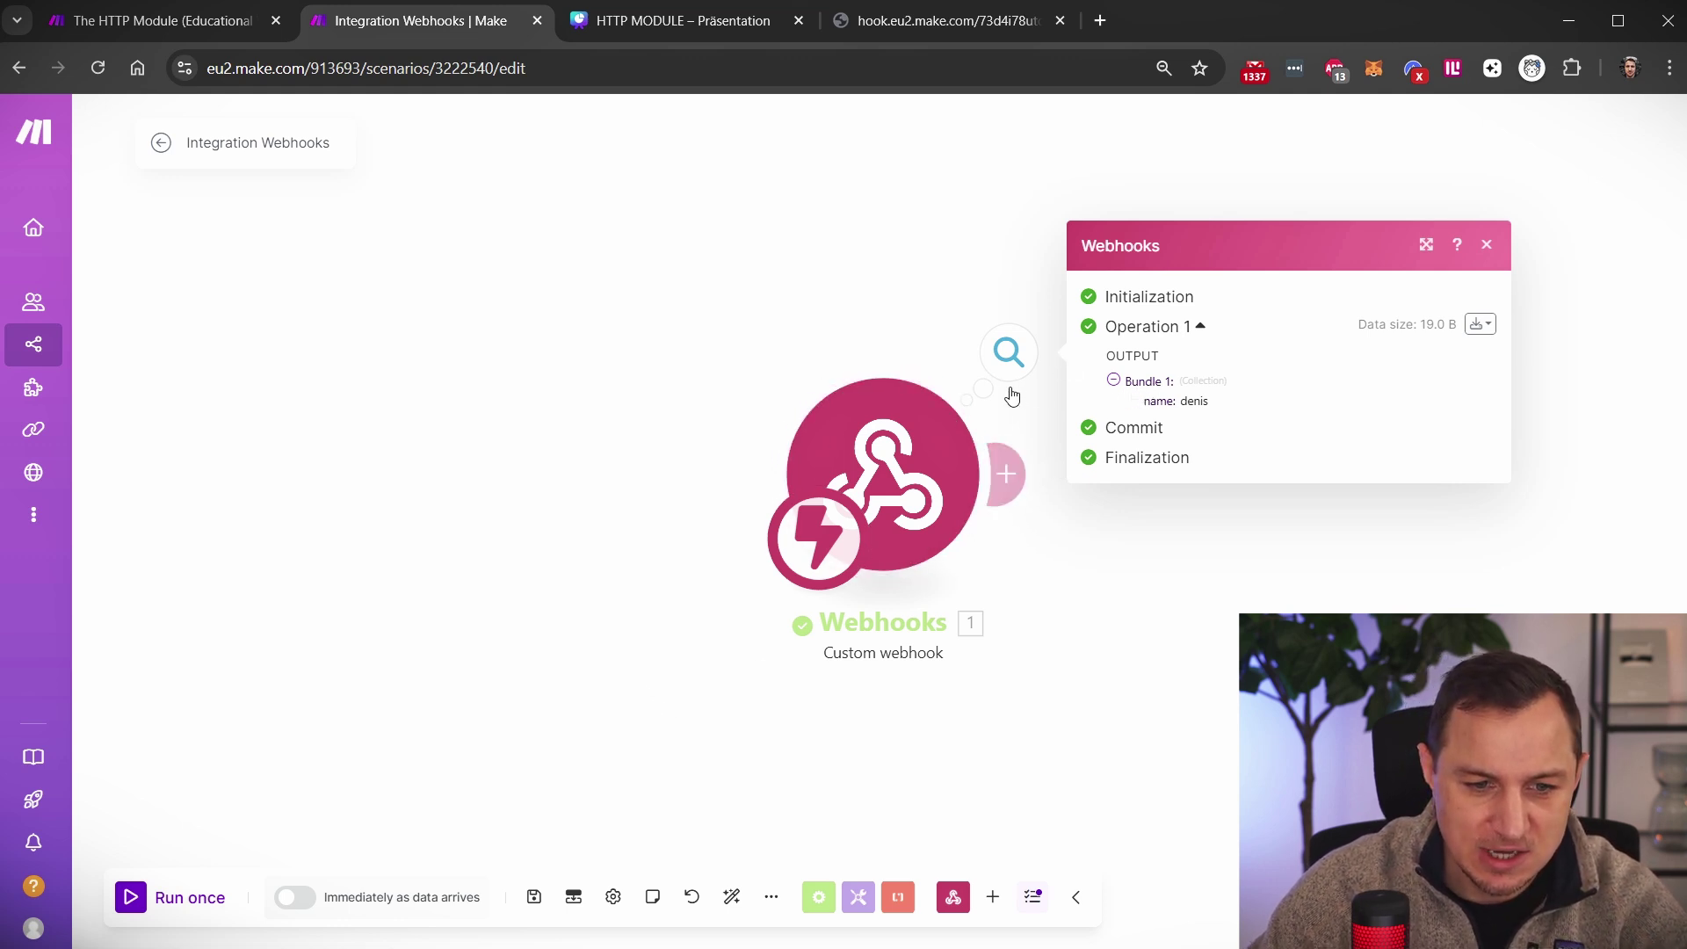
{"action": "left_click_drag", "start_coordinate": [1231, 412], "coordinate": [1147, 404]}
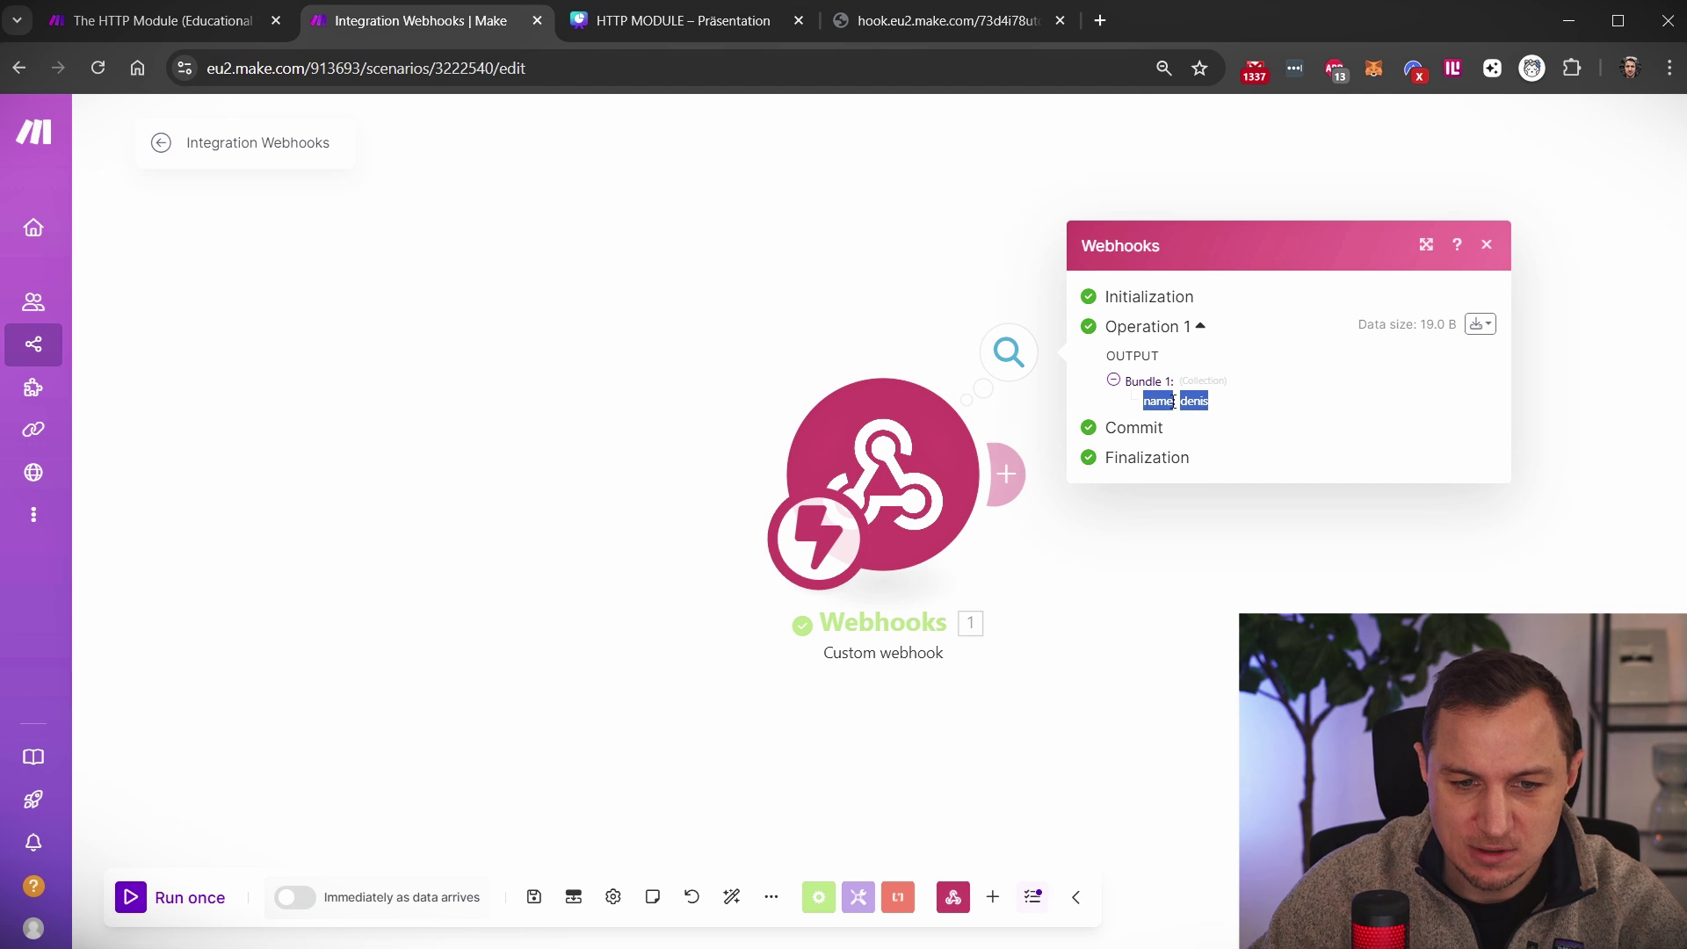
{"action": "left_click", "coordinate": [1198, 415]}
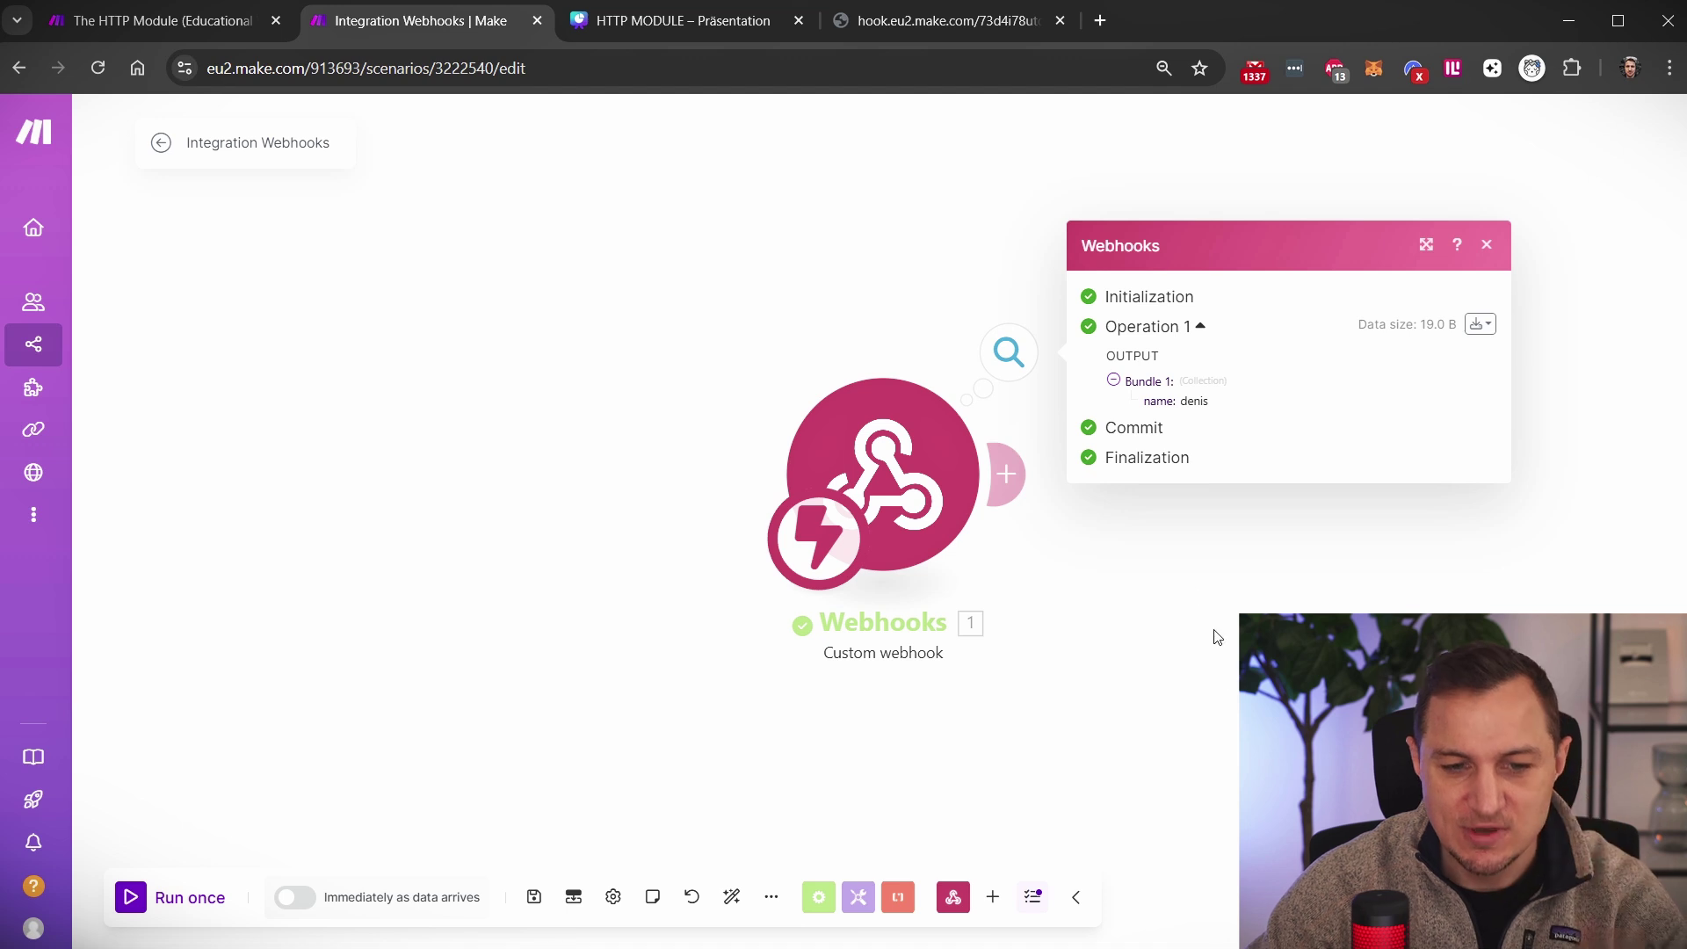
{"action": "left_click", "coordinate": [1254, 601]}
Add OpenAI Create a Completion (Prompt) after Webhooks with model chatgpt-4o-latest and confirm
{"action": "left_click", "coordinate": [1007, 475]}
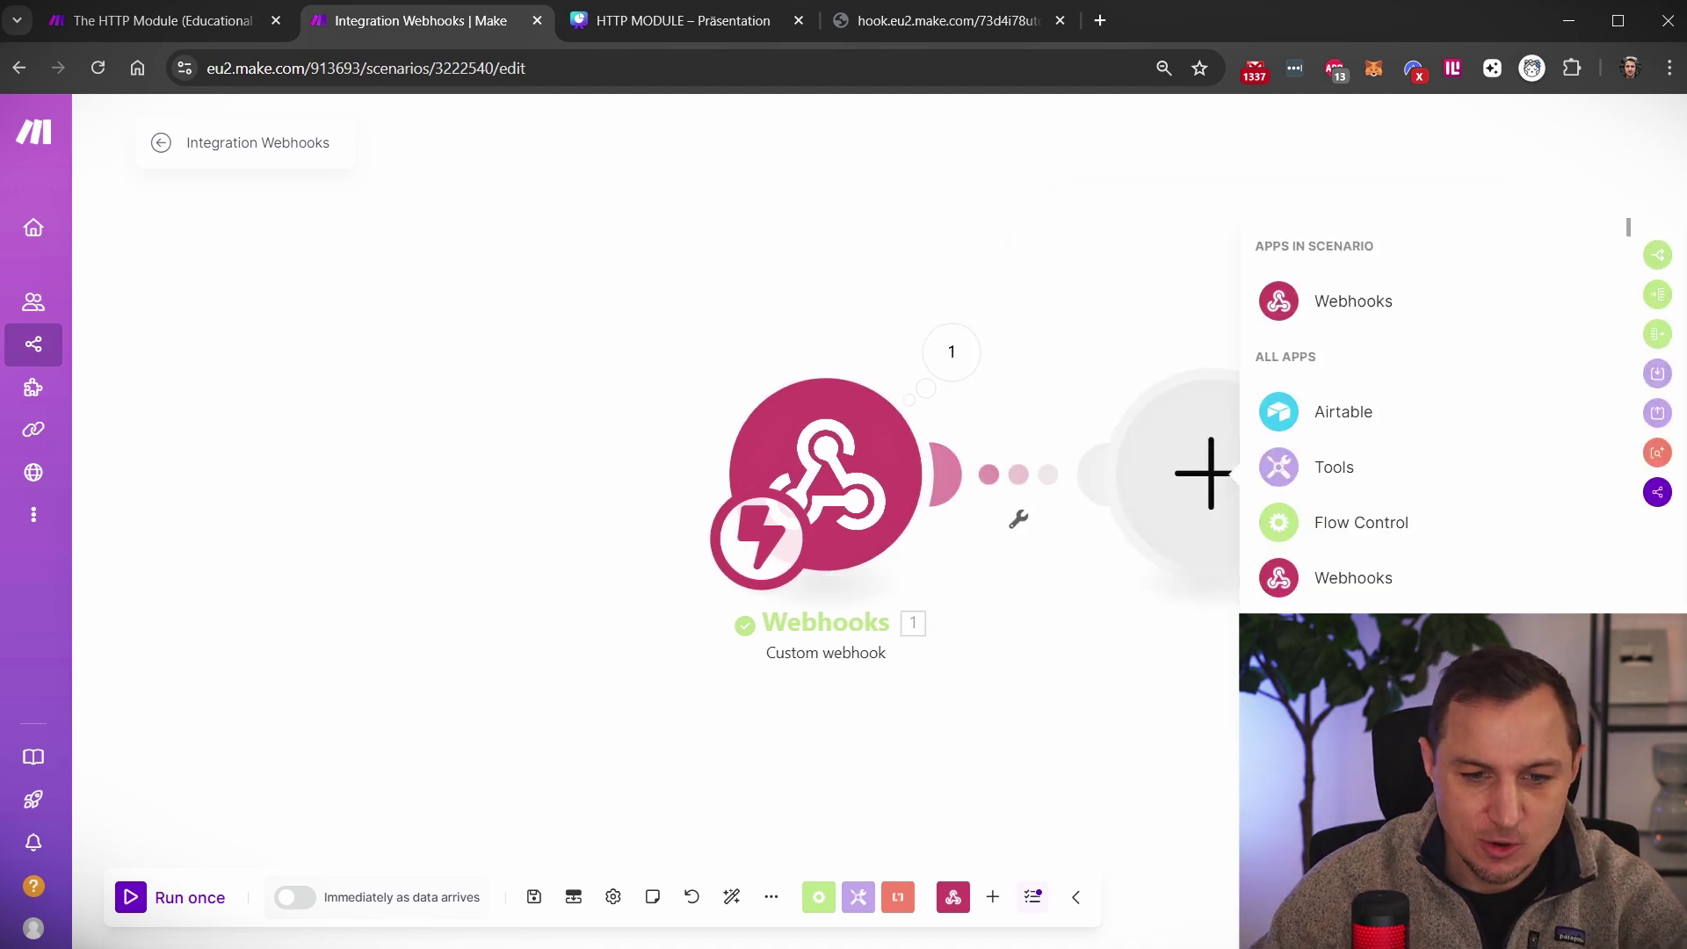
{"action": "scroll", "coordinate": [1283, 409], "scroll_direction": "down", "scroll_amount": 3}
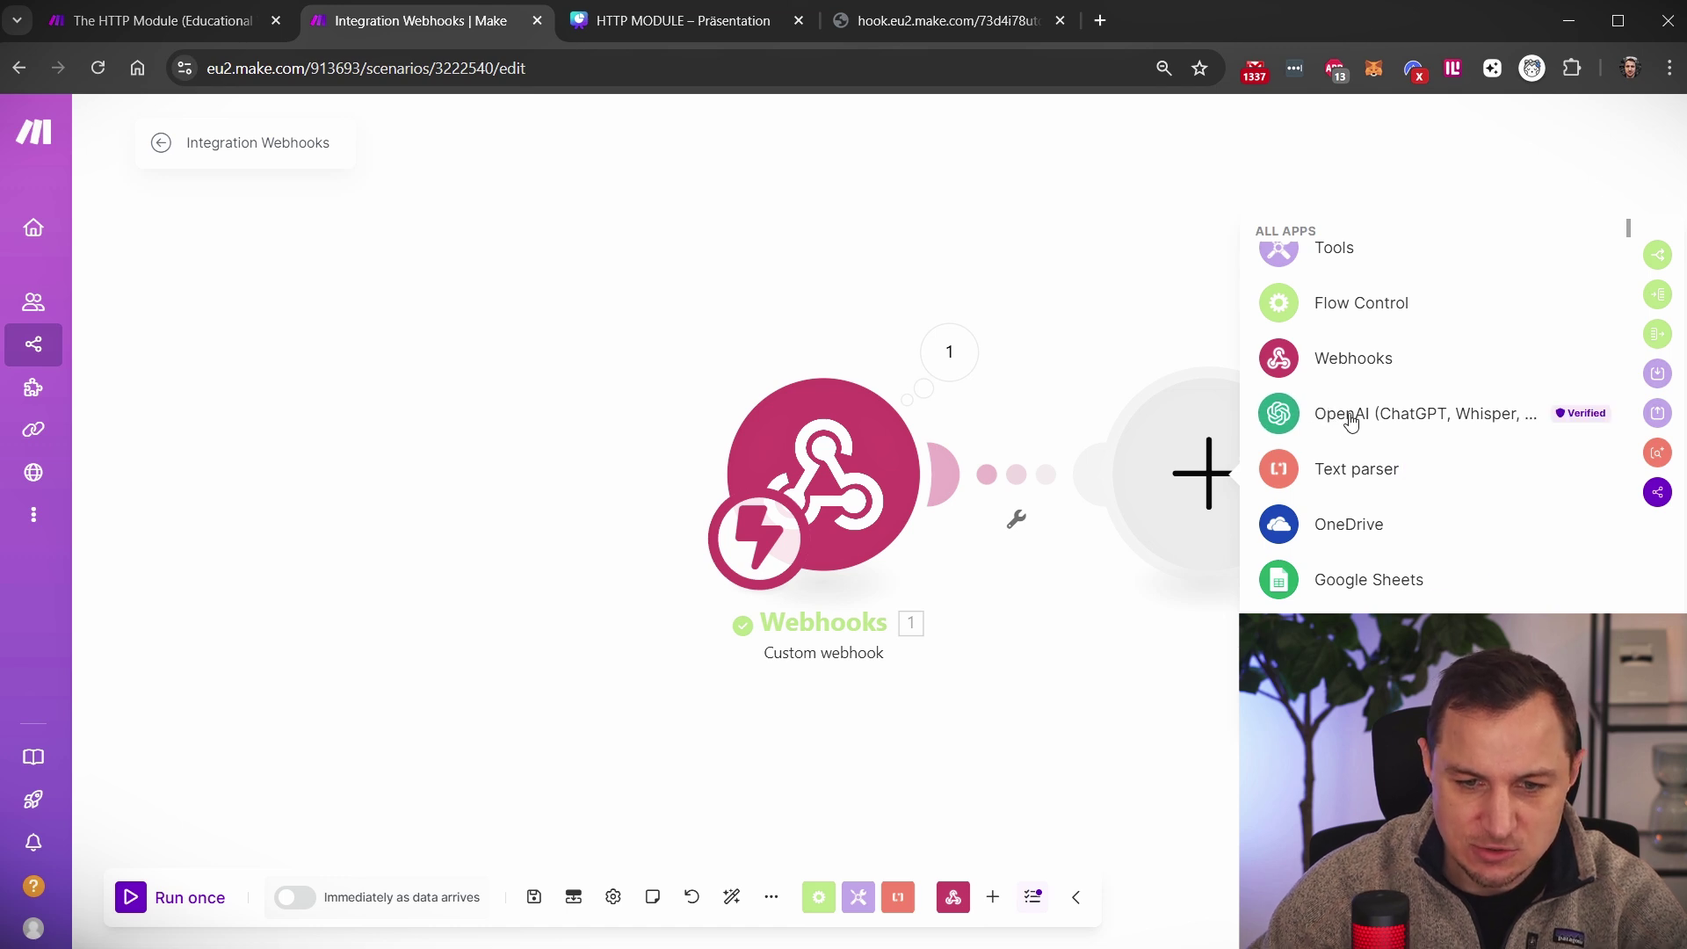
{"action": "left_click", "coordinate": [1354, 419]}
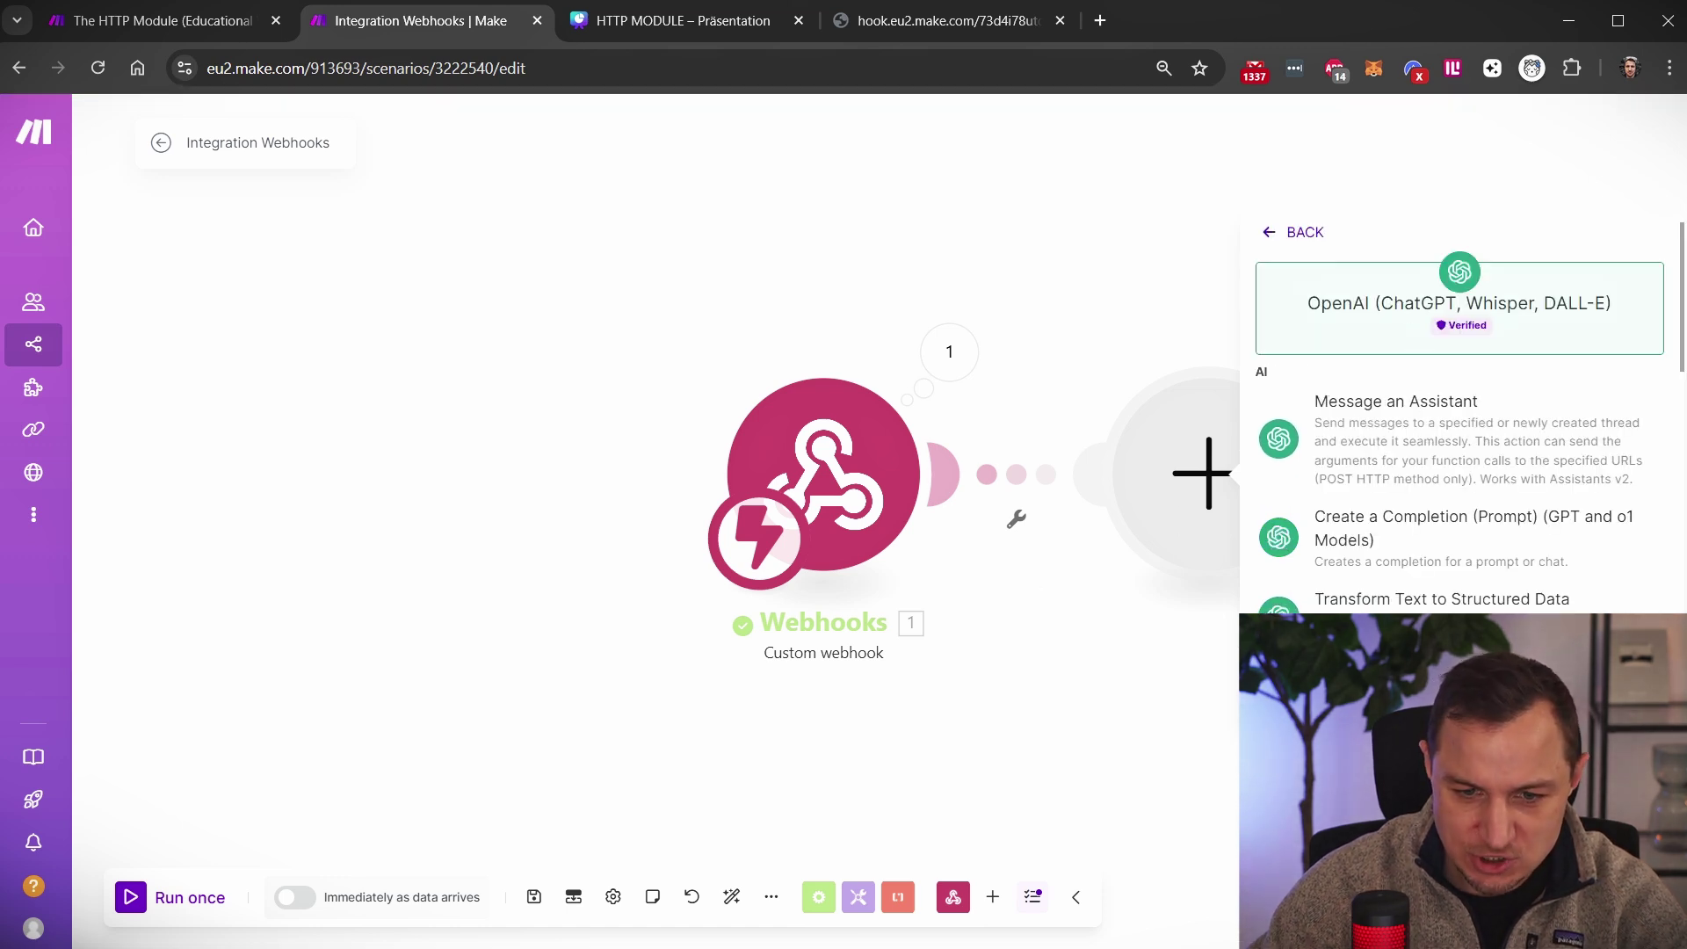
{"action": "left_click", "coordinate": [1432, 554]}
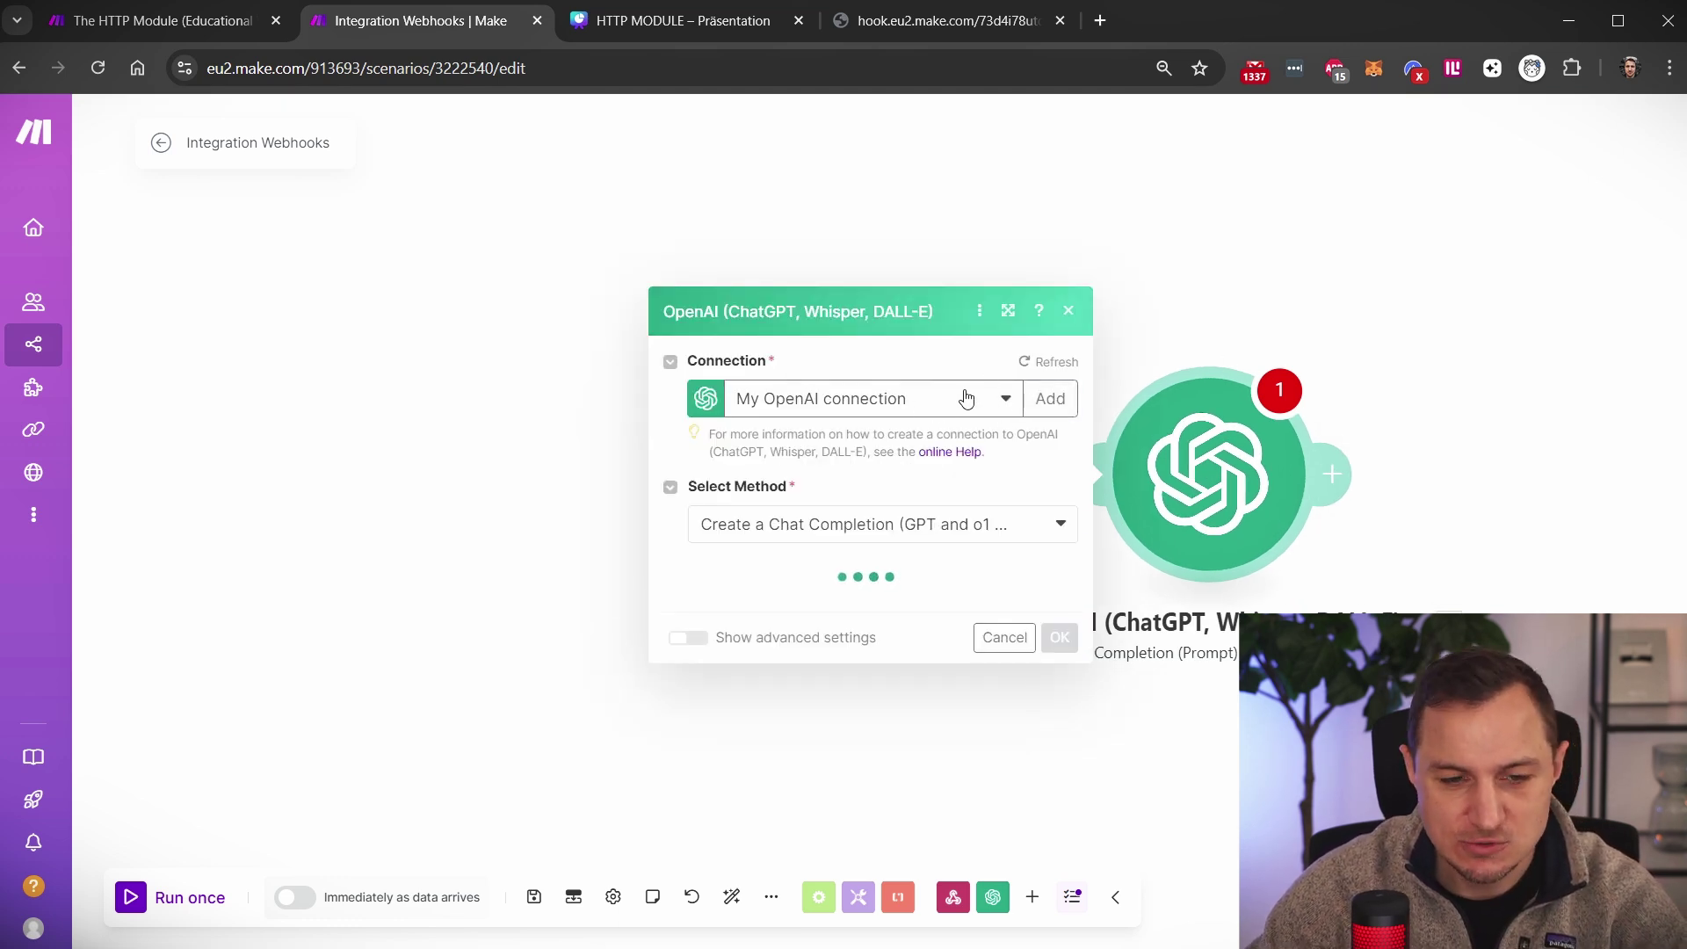
{"action": "left_click", "coordinate": [769, 466]}
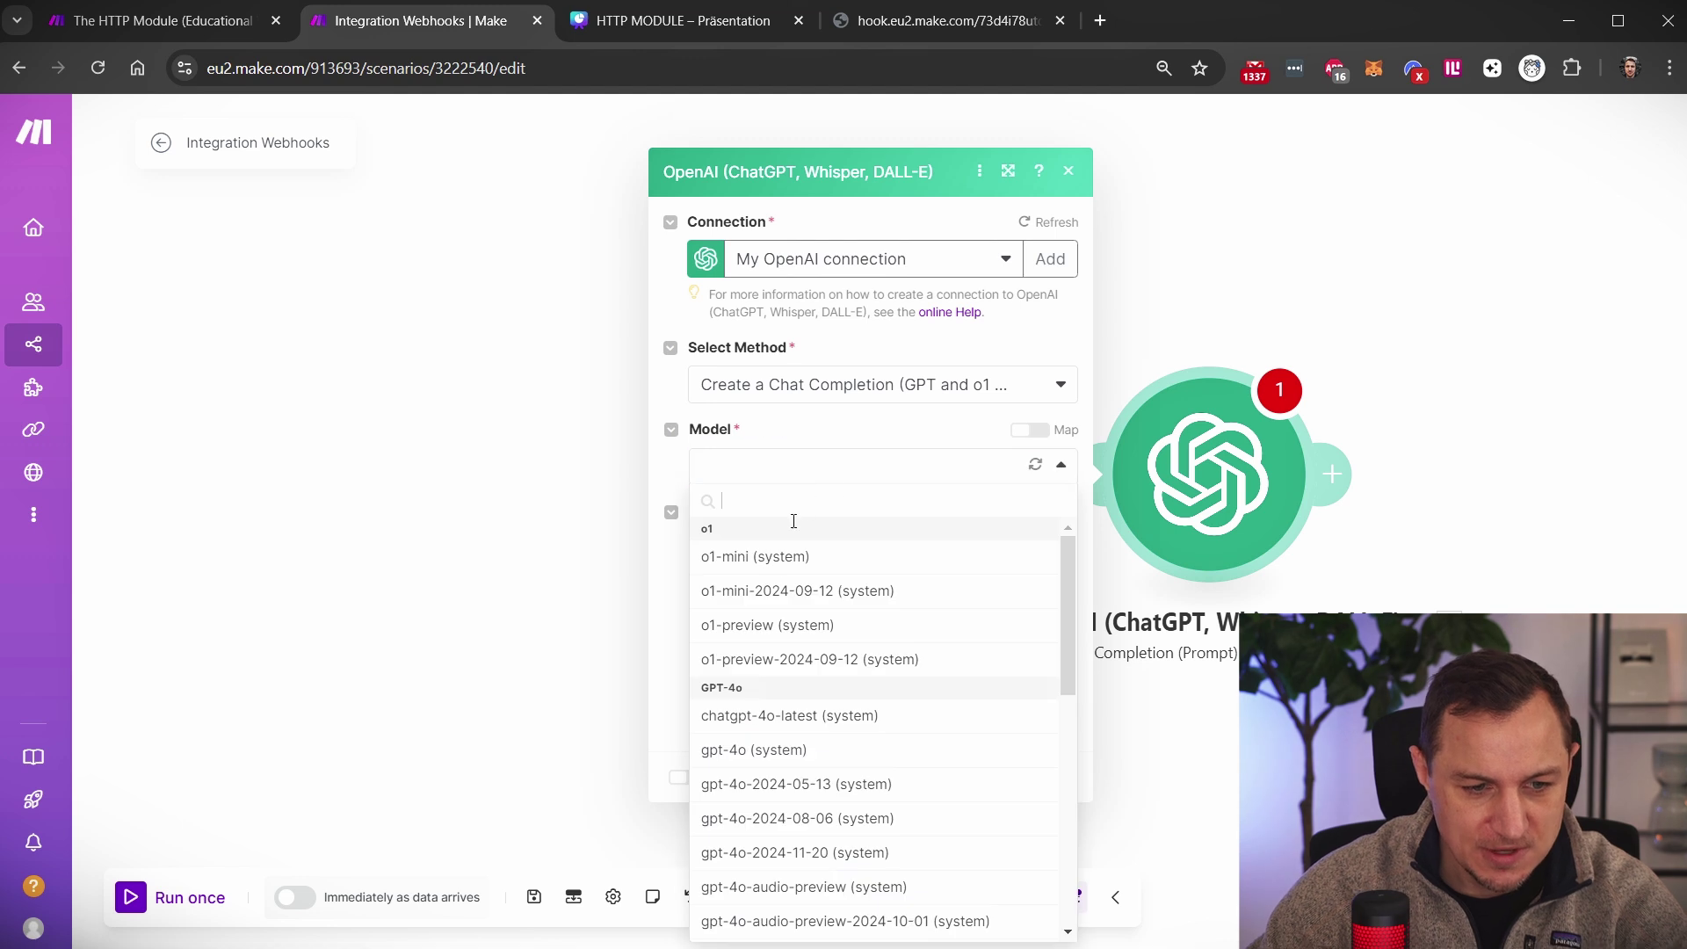
{"action": "left_click", "coordinate": [775, 716]}
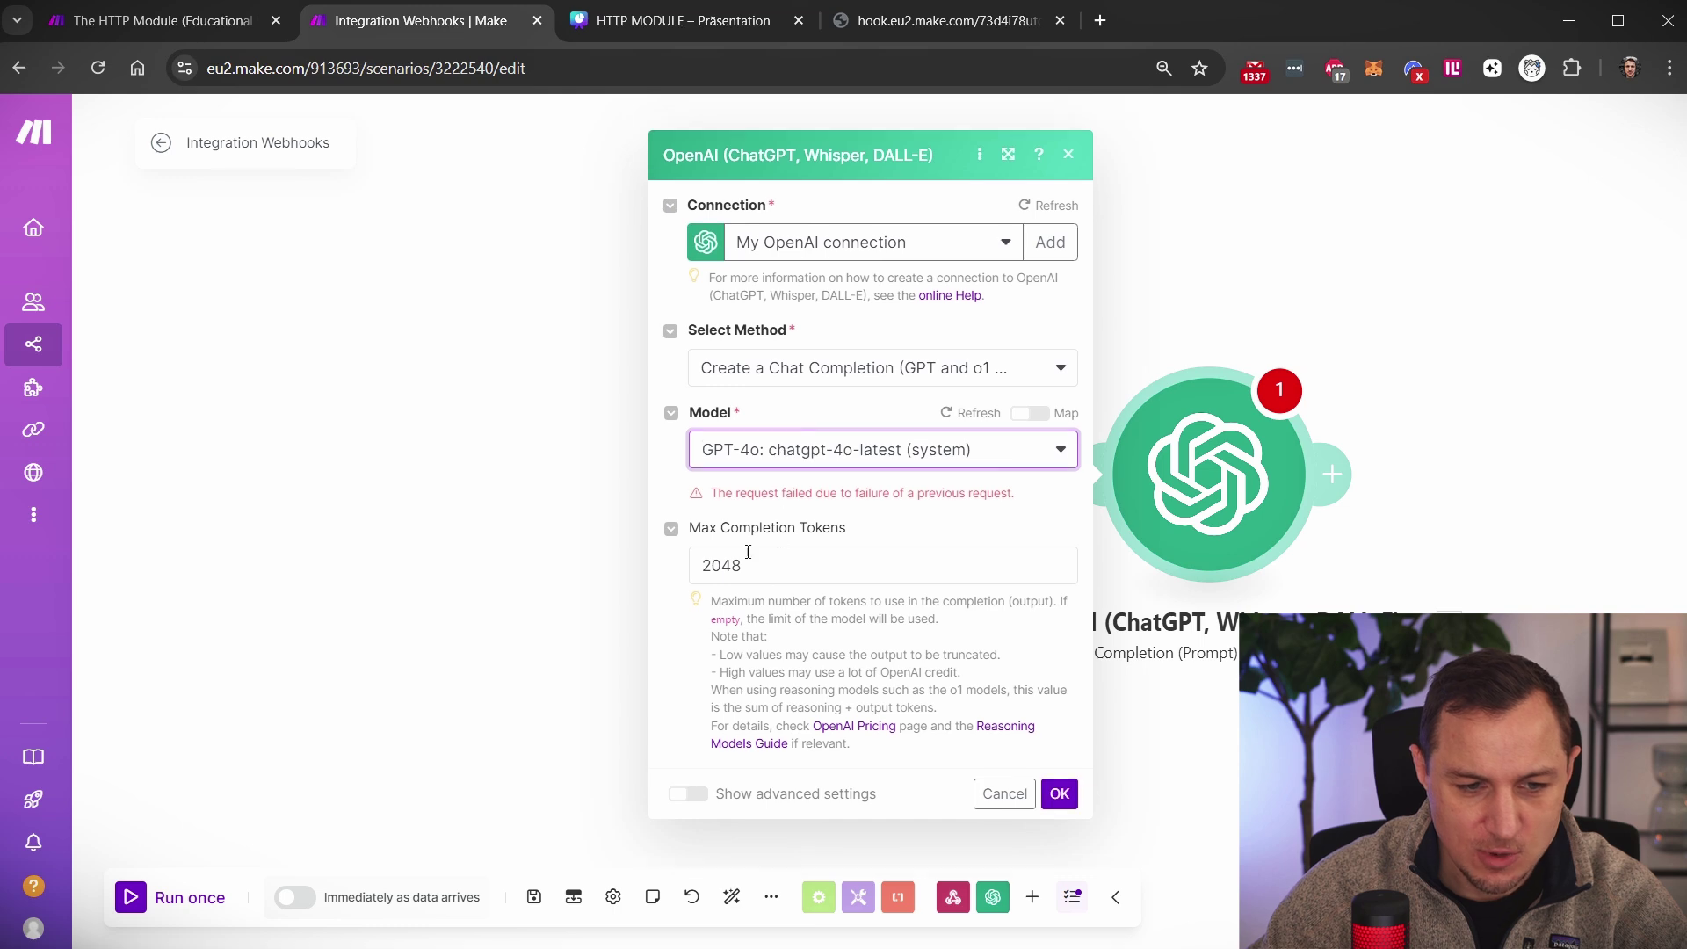
{"action": "left_click", "coordinate": [1103, 479]}
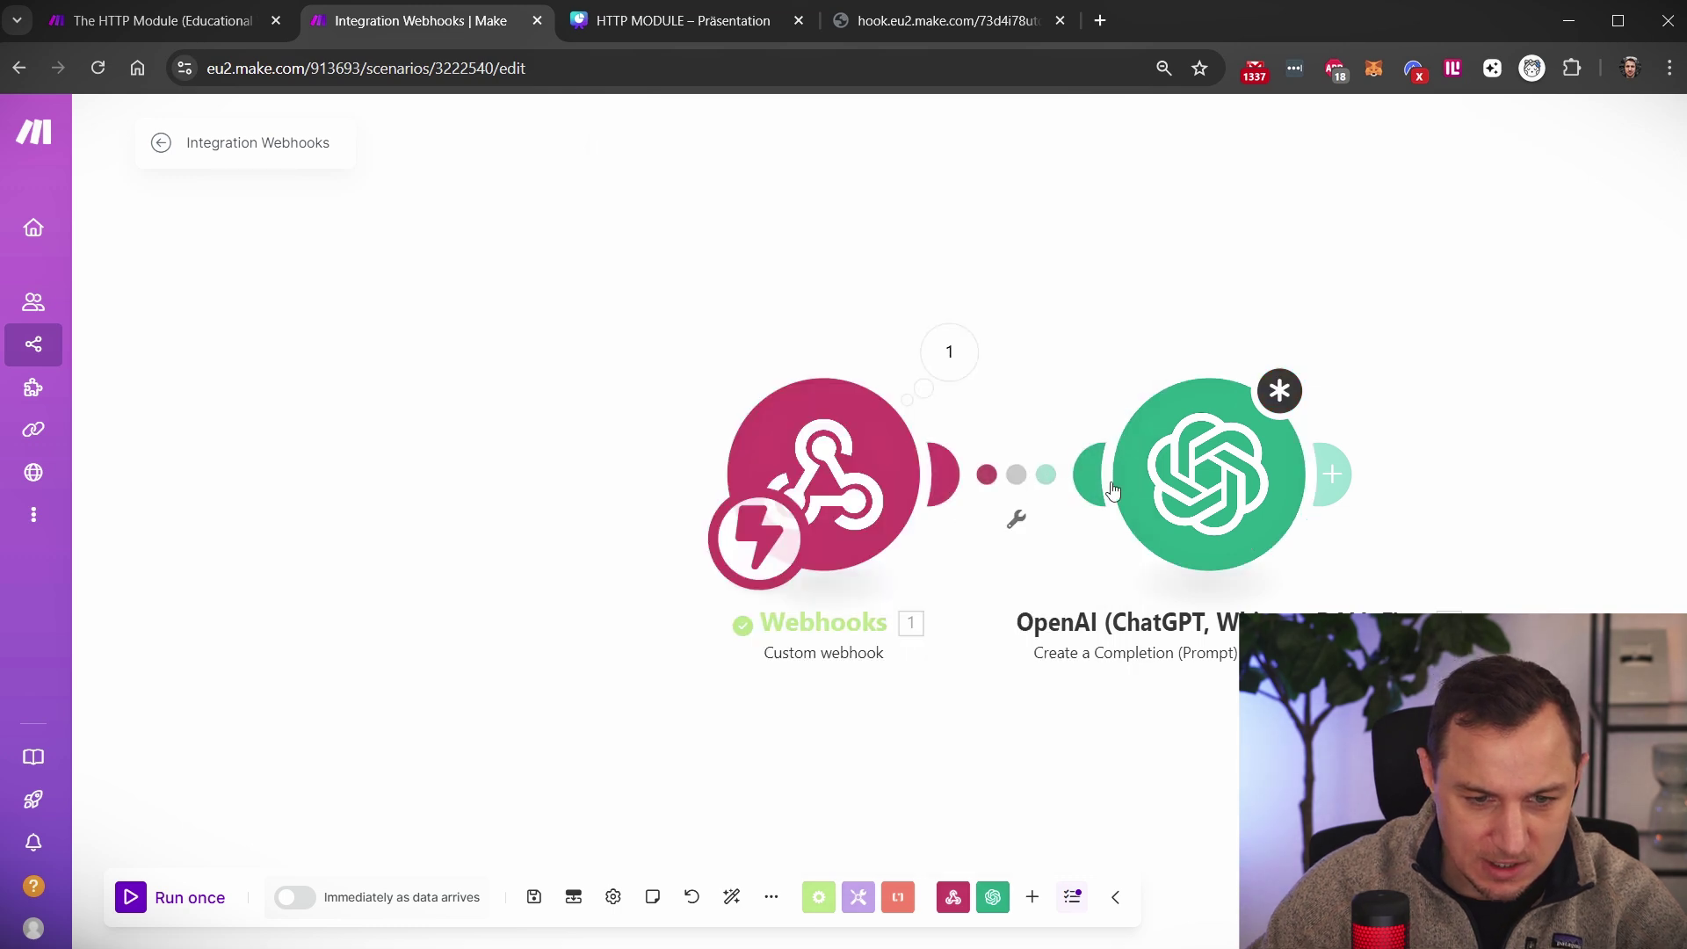
{"action": "left_click", "coordinate": [1208, 451]}
{"action": "left_click", "coordinate": [1059, 795]}
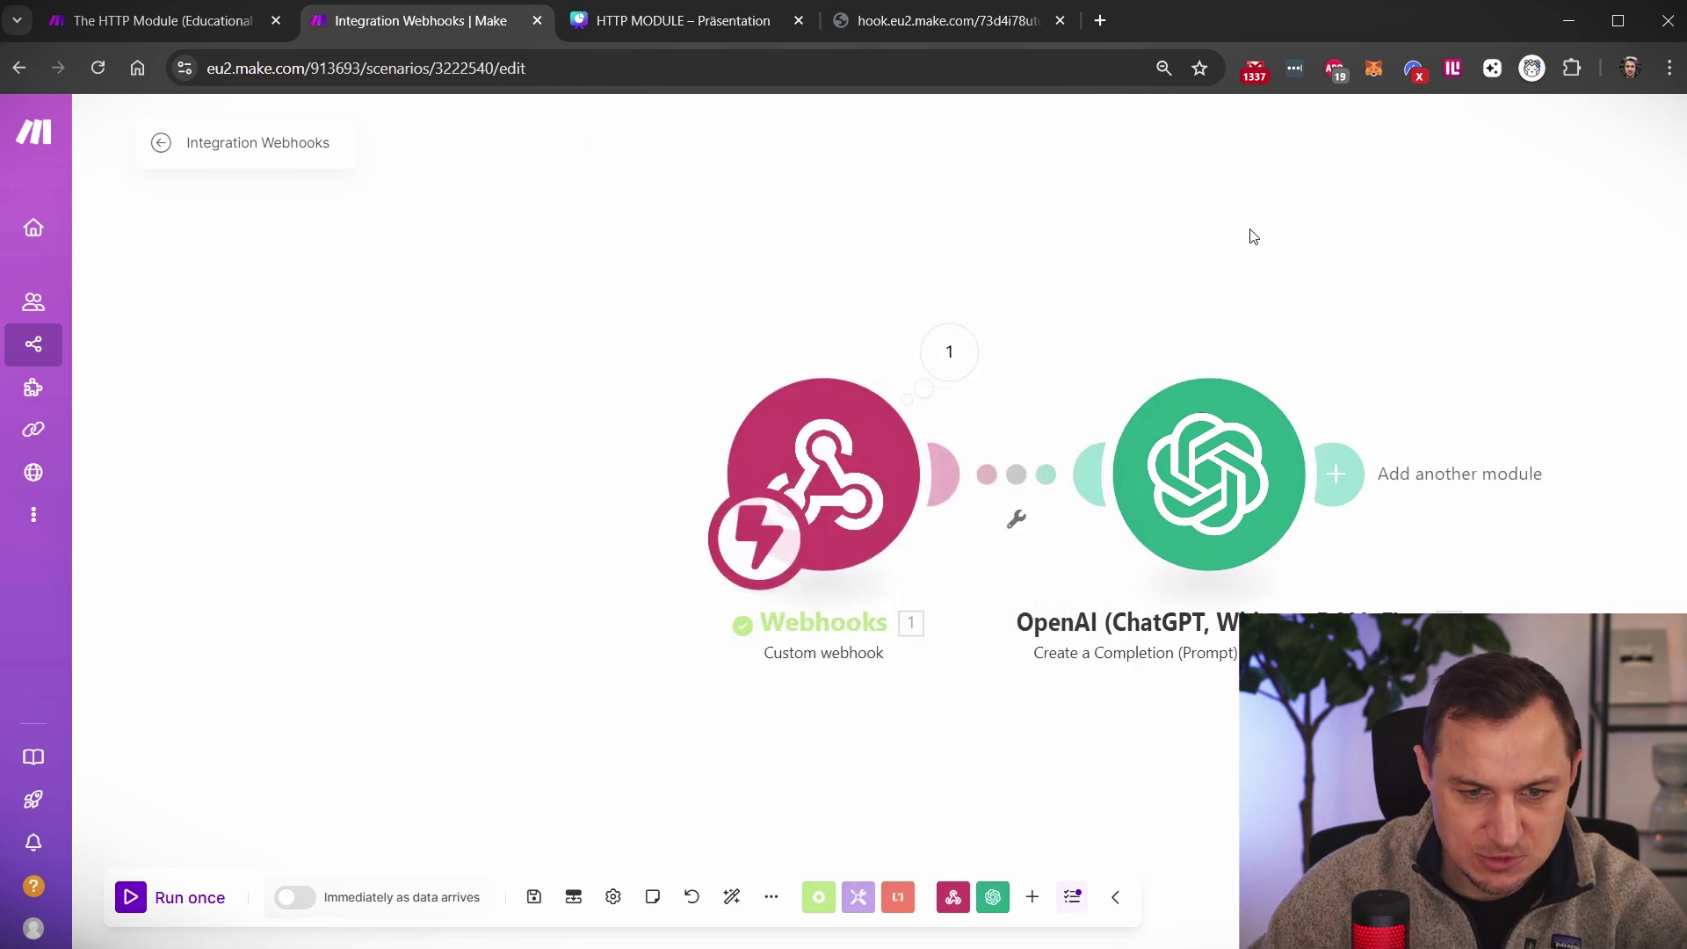
Set Message 1 to User role: 'Come up with childish jokes about this name:' plus mapped 1. name
{"action": "left_click", "coordinate": [1145, 422]}
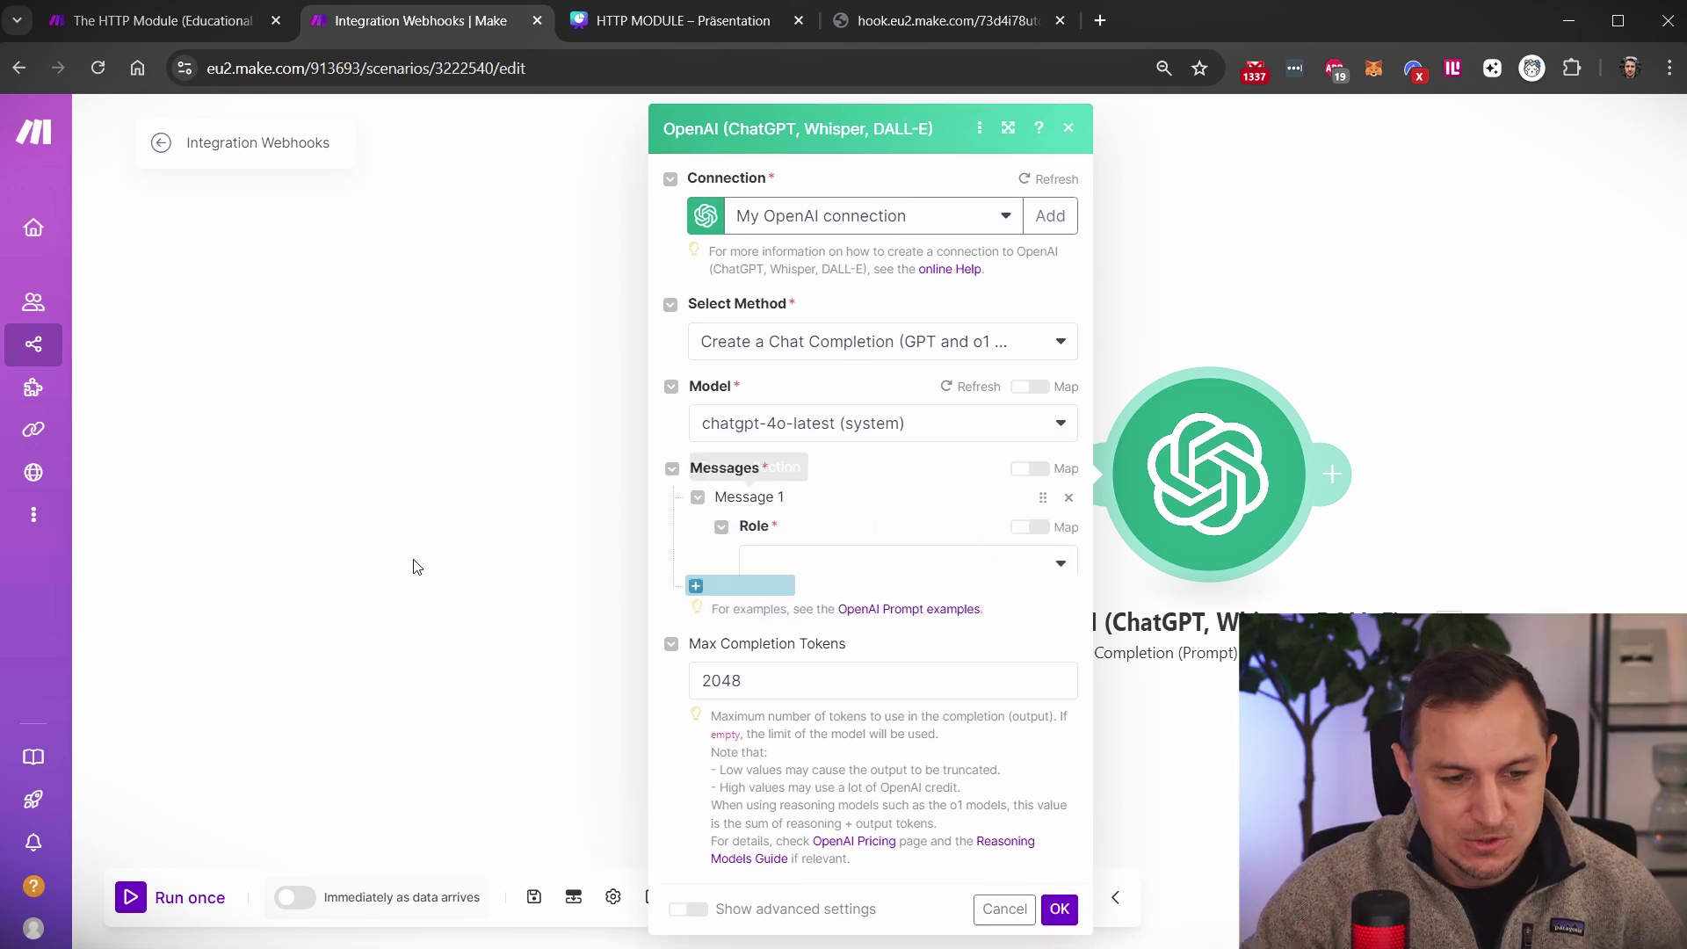
{"action": "left_click", "coordinate": [846, 580]}
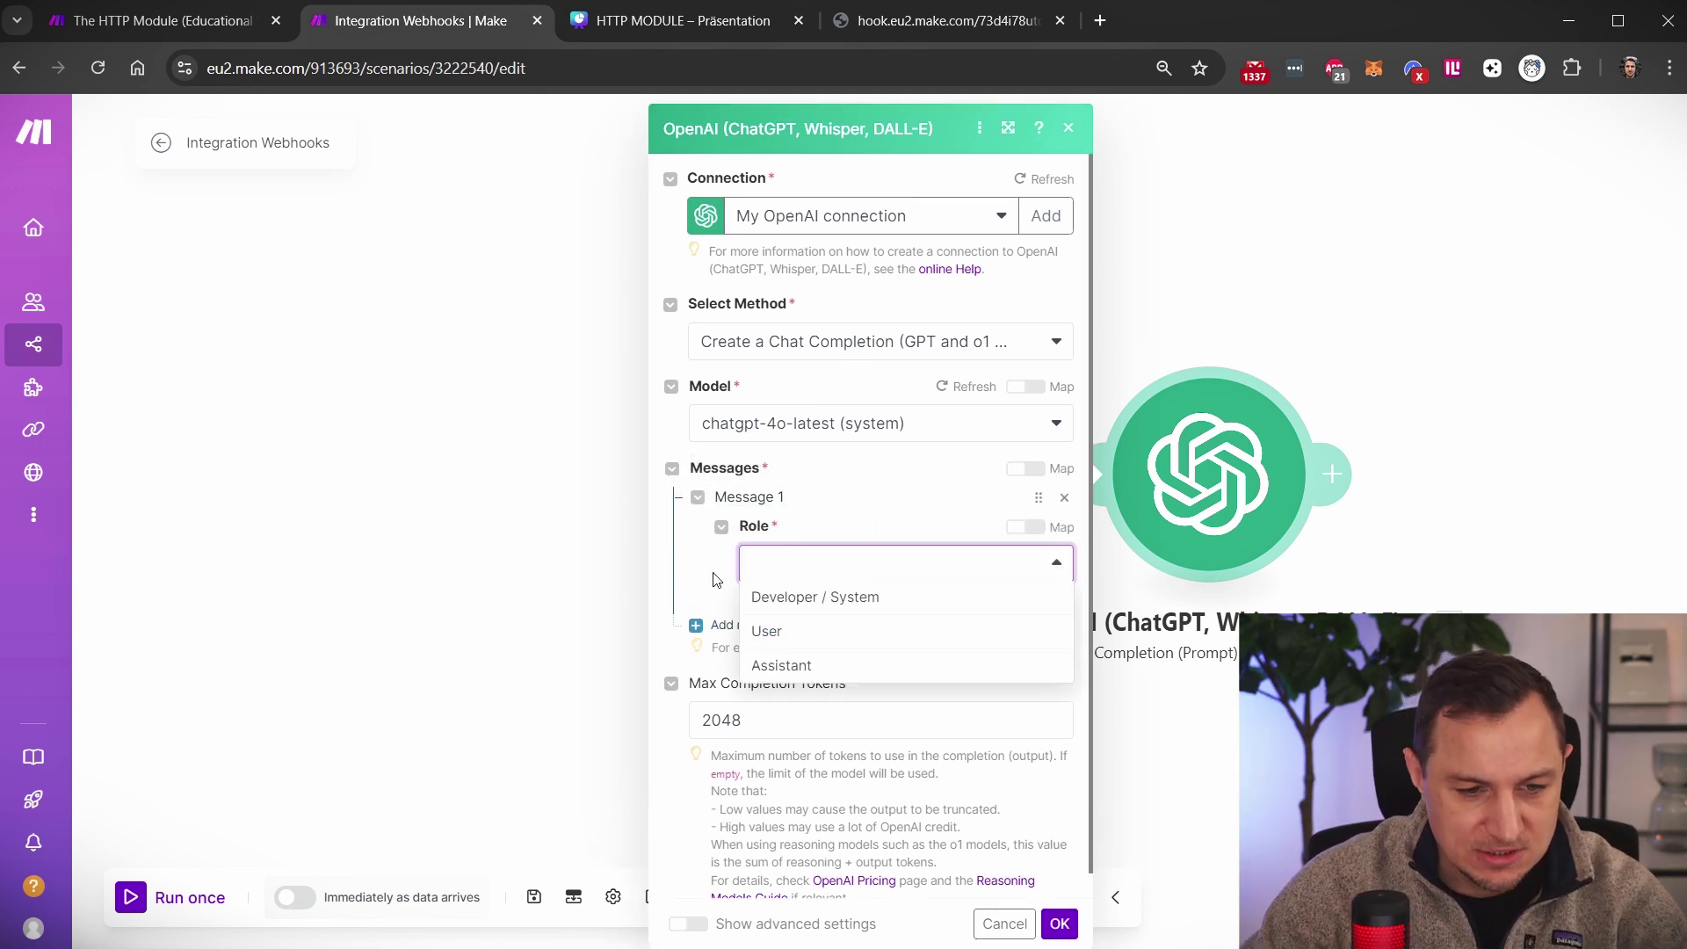
{"action": "left_click", "coordinate": [773, 644]}
{"action": "left_click", "coordinate": [803, 648]}
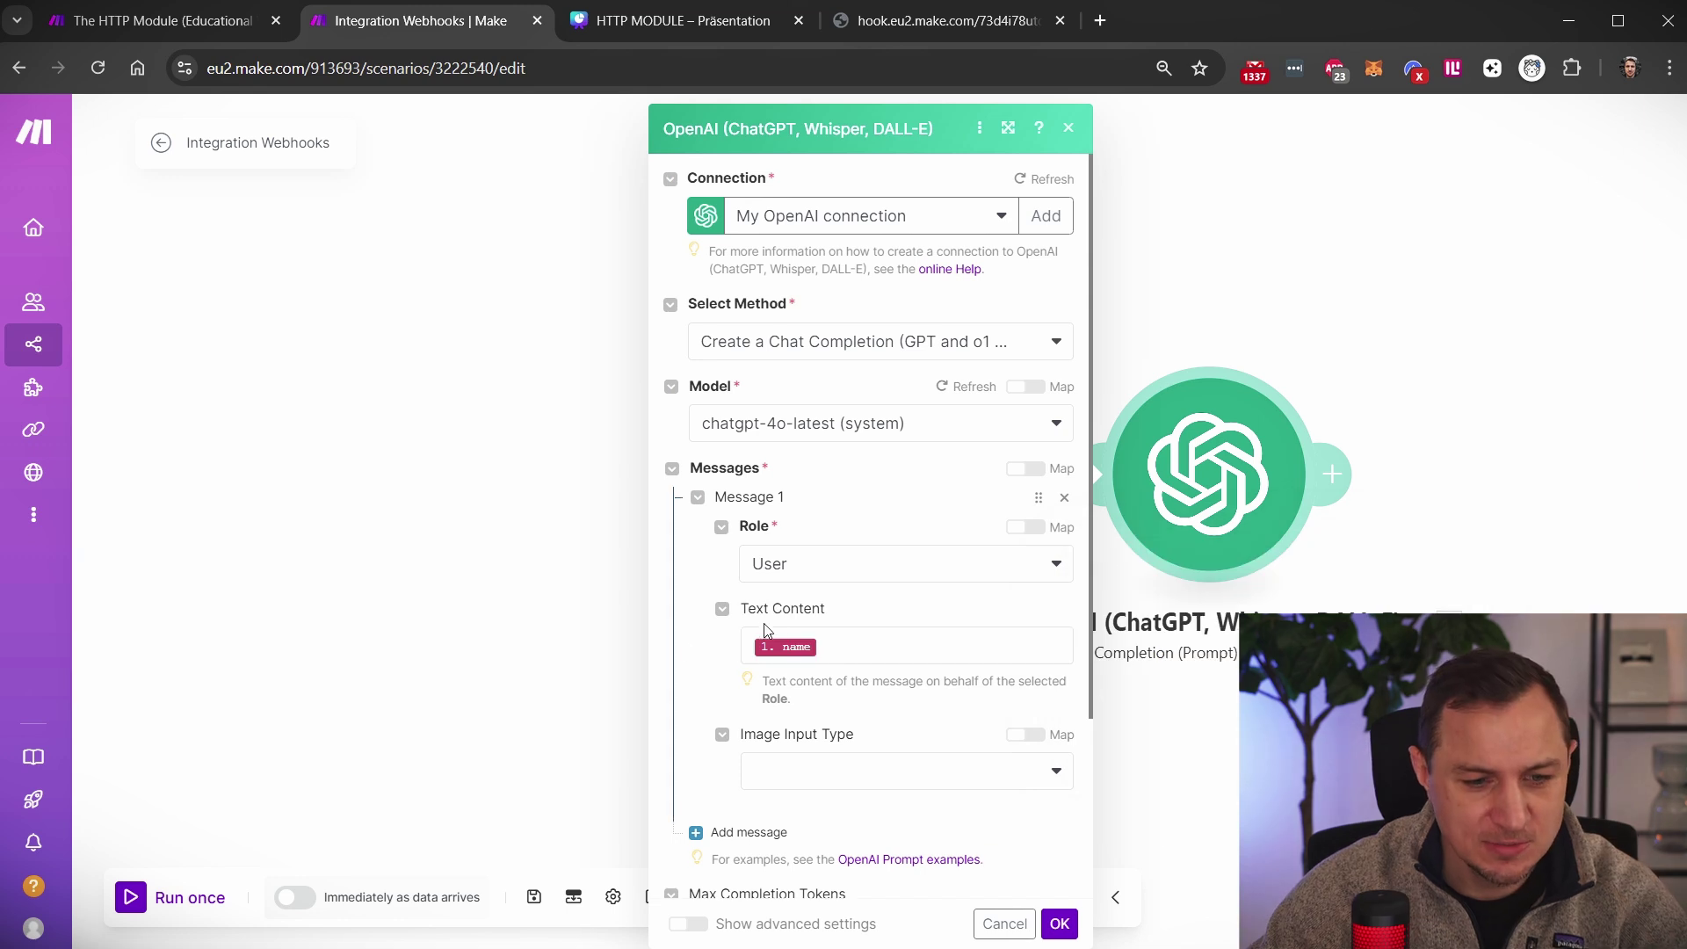
{"action": "left_click", "coordinate": [851, 642]}
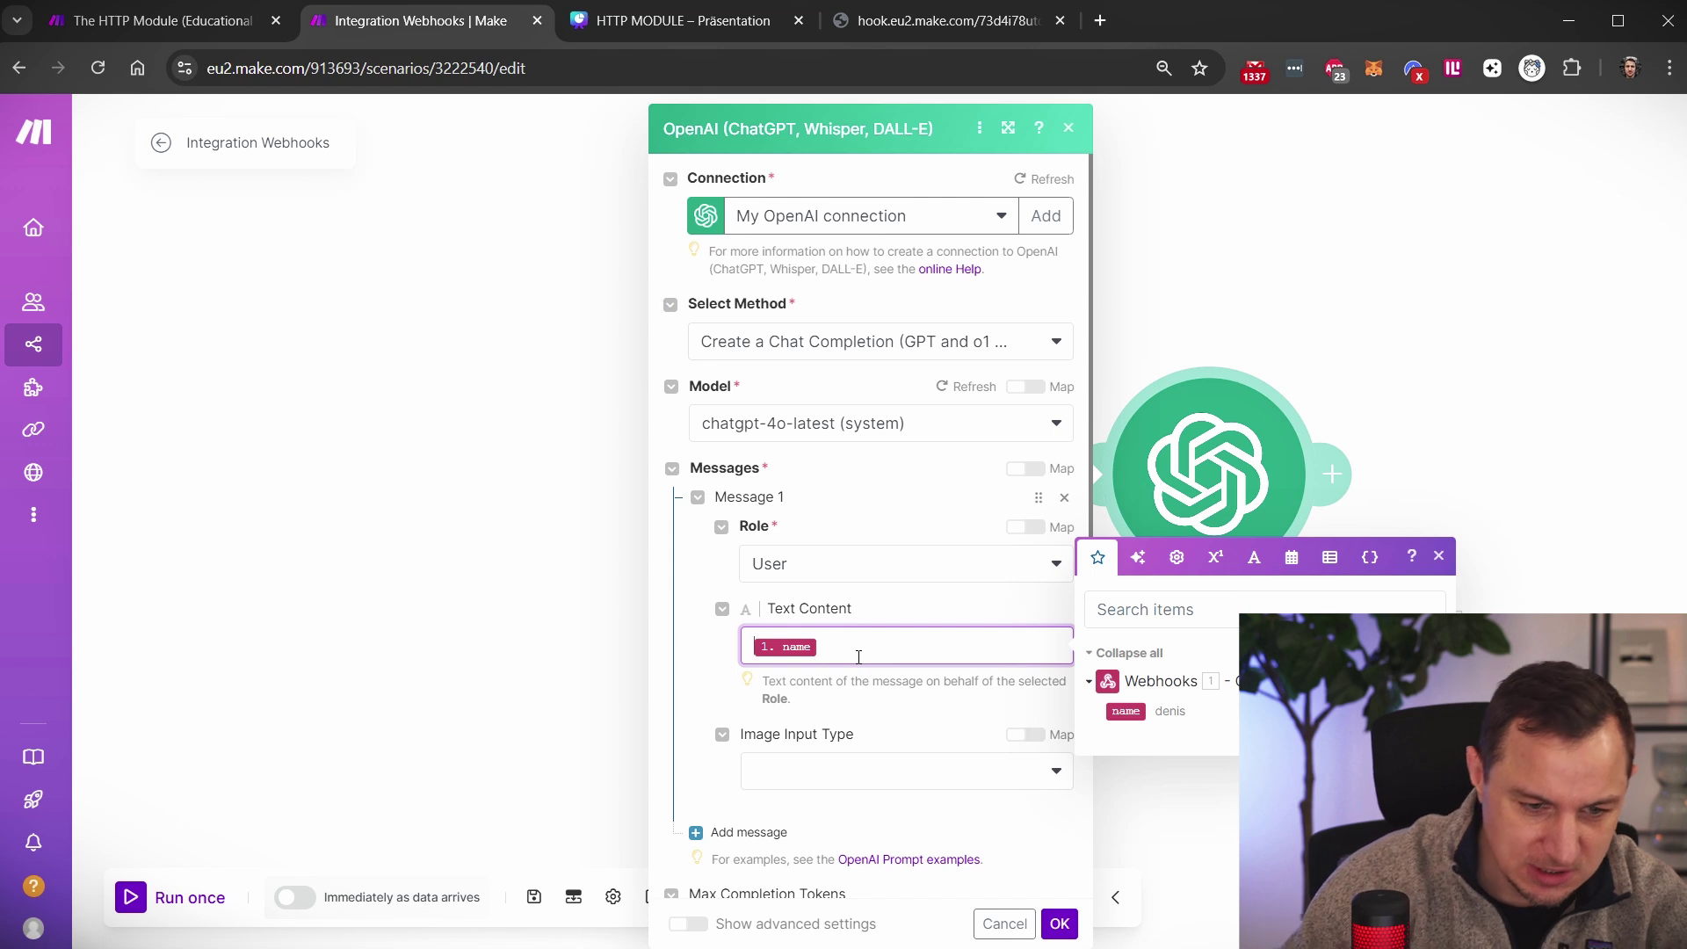
{"action": "key", "text": "Home"}
{"action": "type", "text": "Come up with ch"}
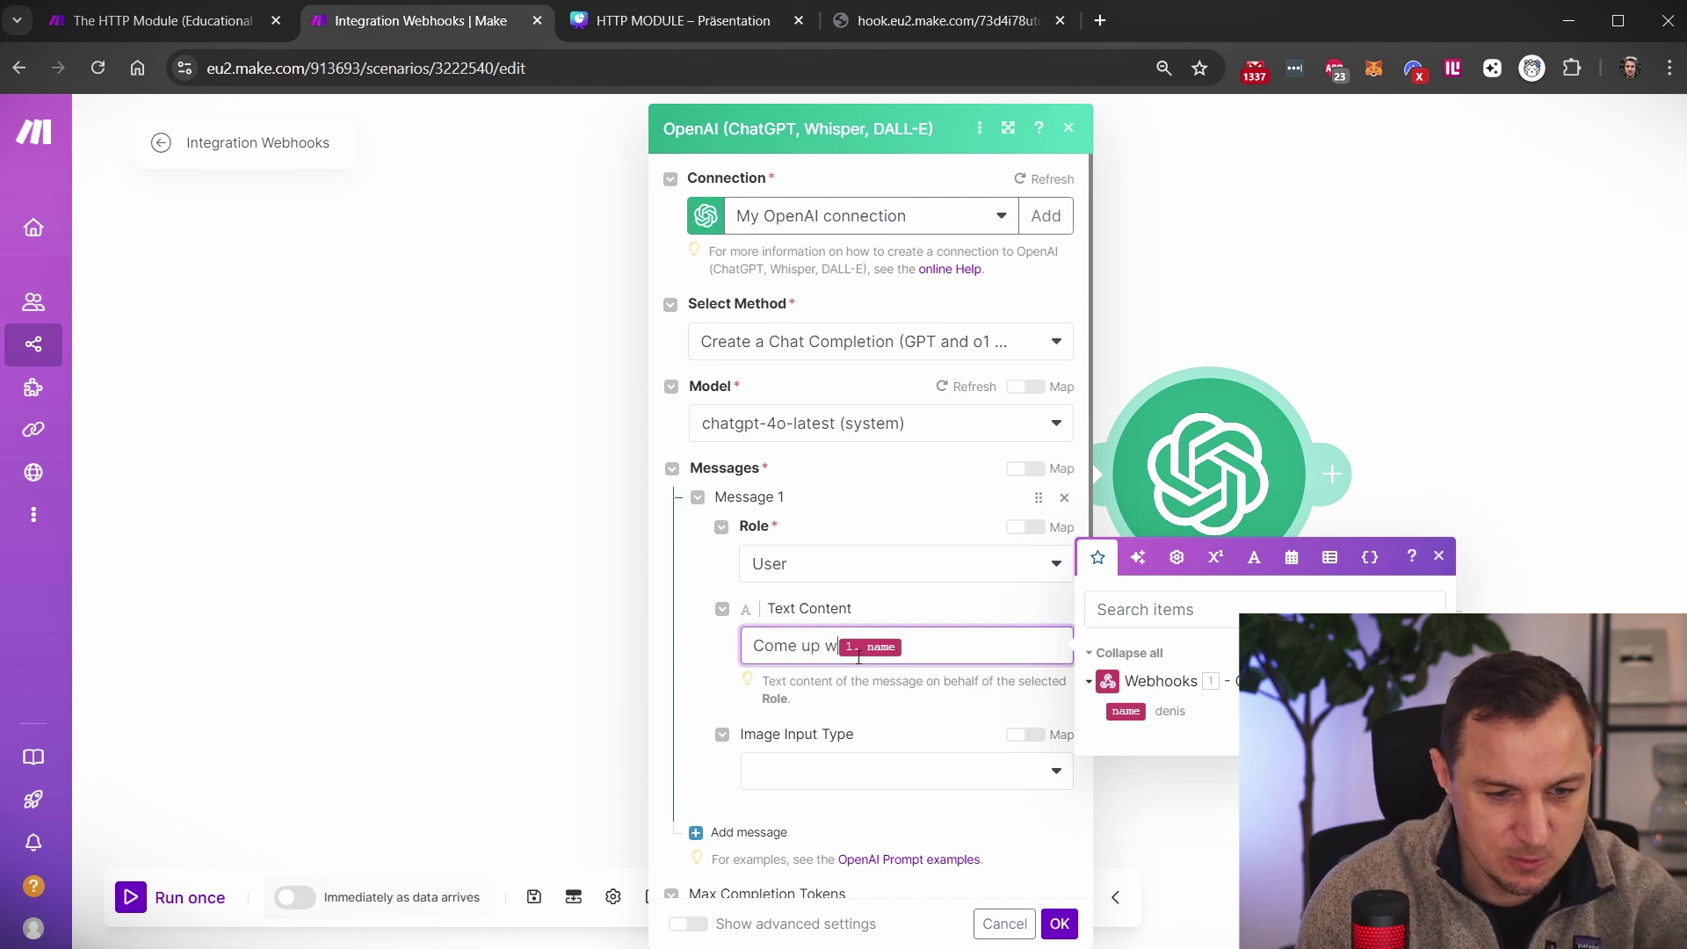
{"action": "type", "text": "ildish jokes "}
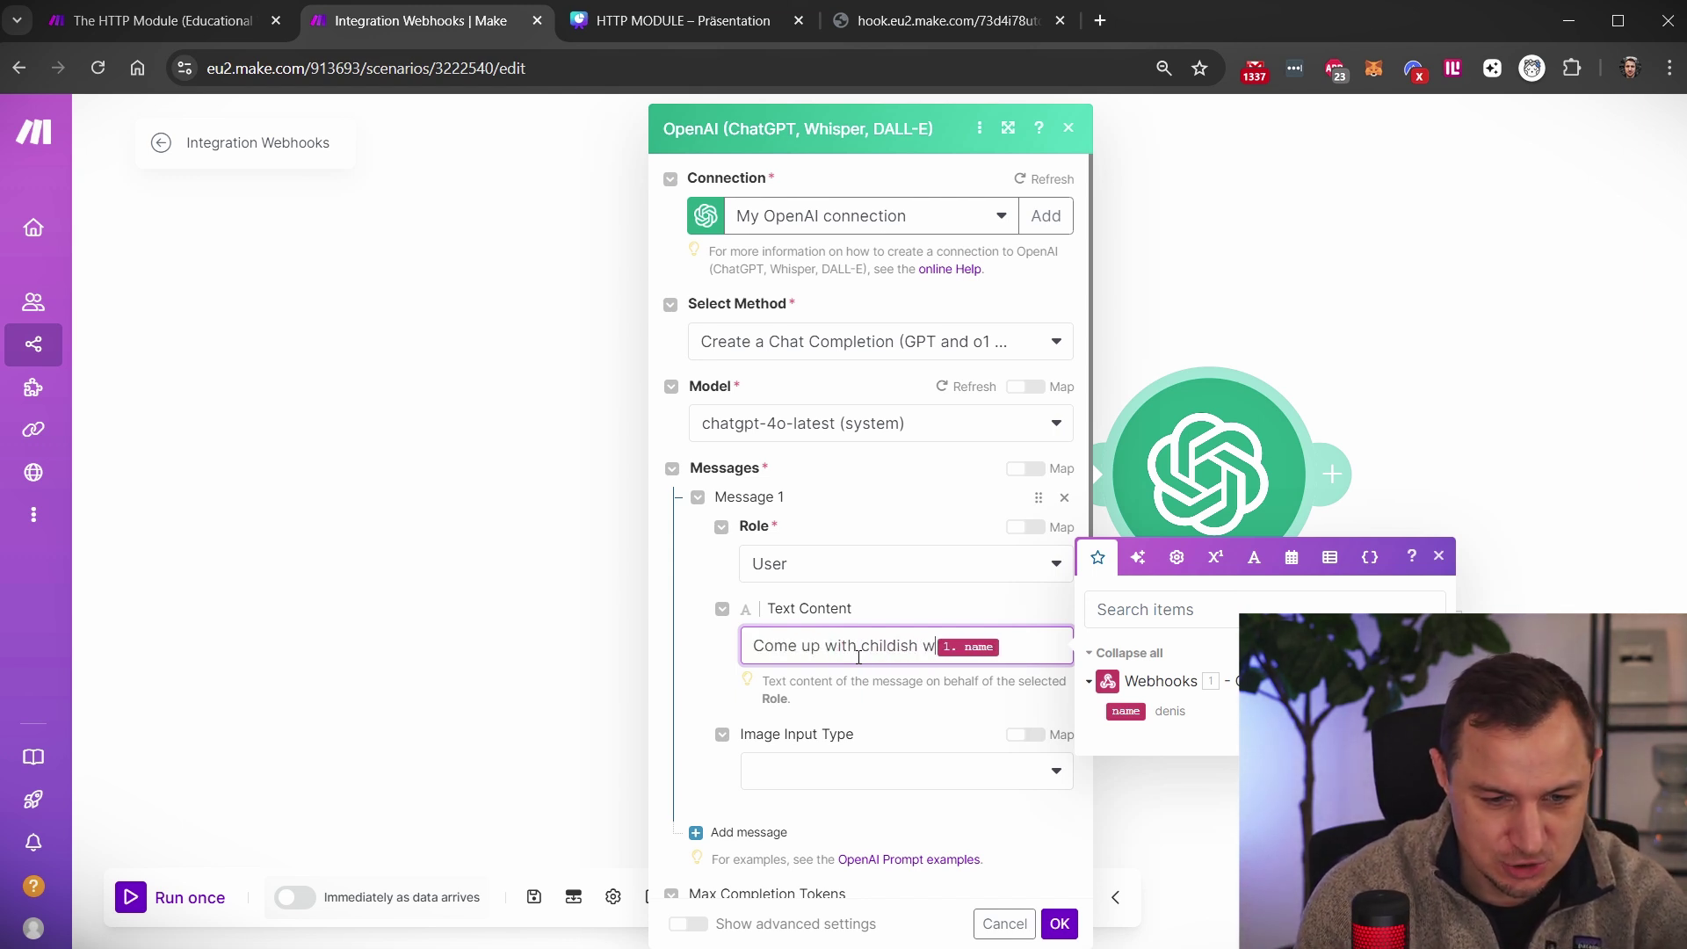
{"action": "type", "text": "about this name:"}
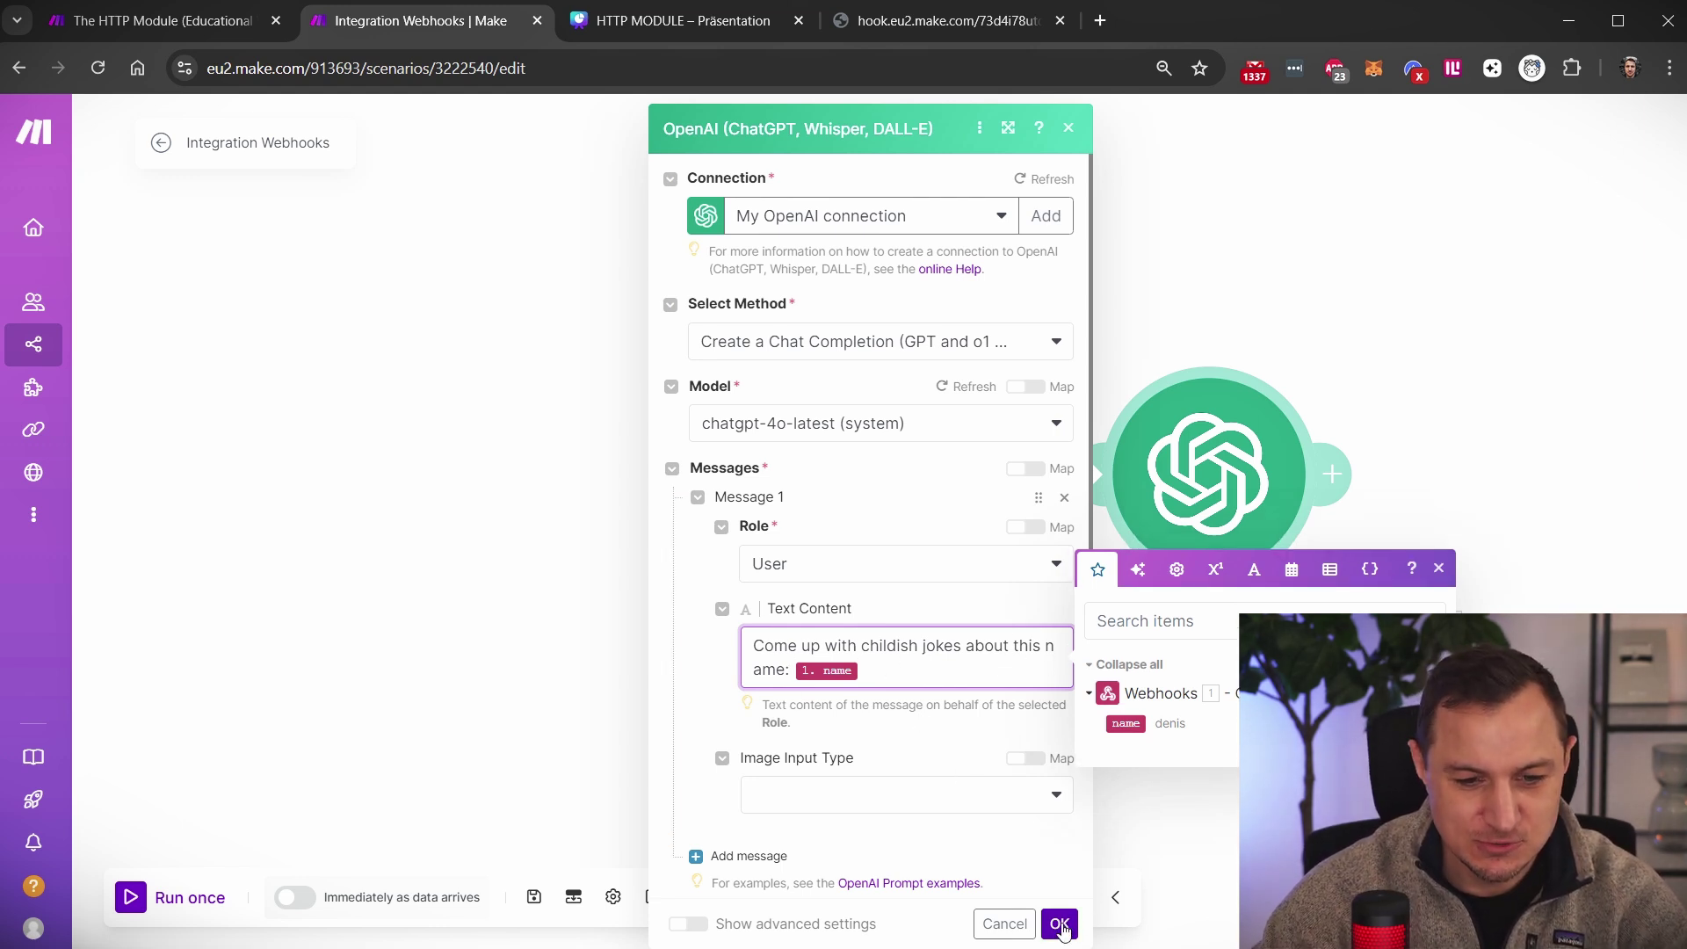
{"action": "left_click", "coordinate": [1059, 923]}
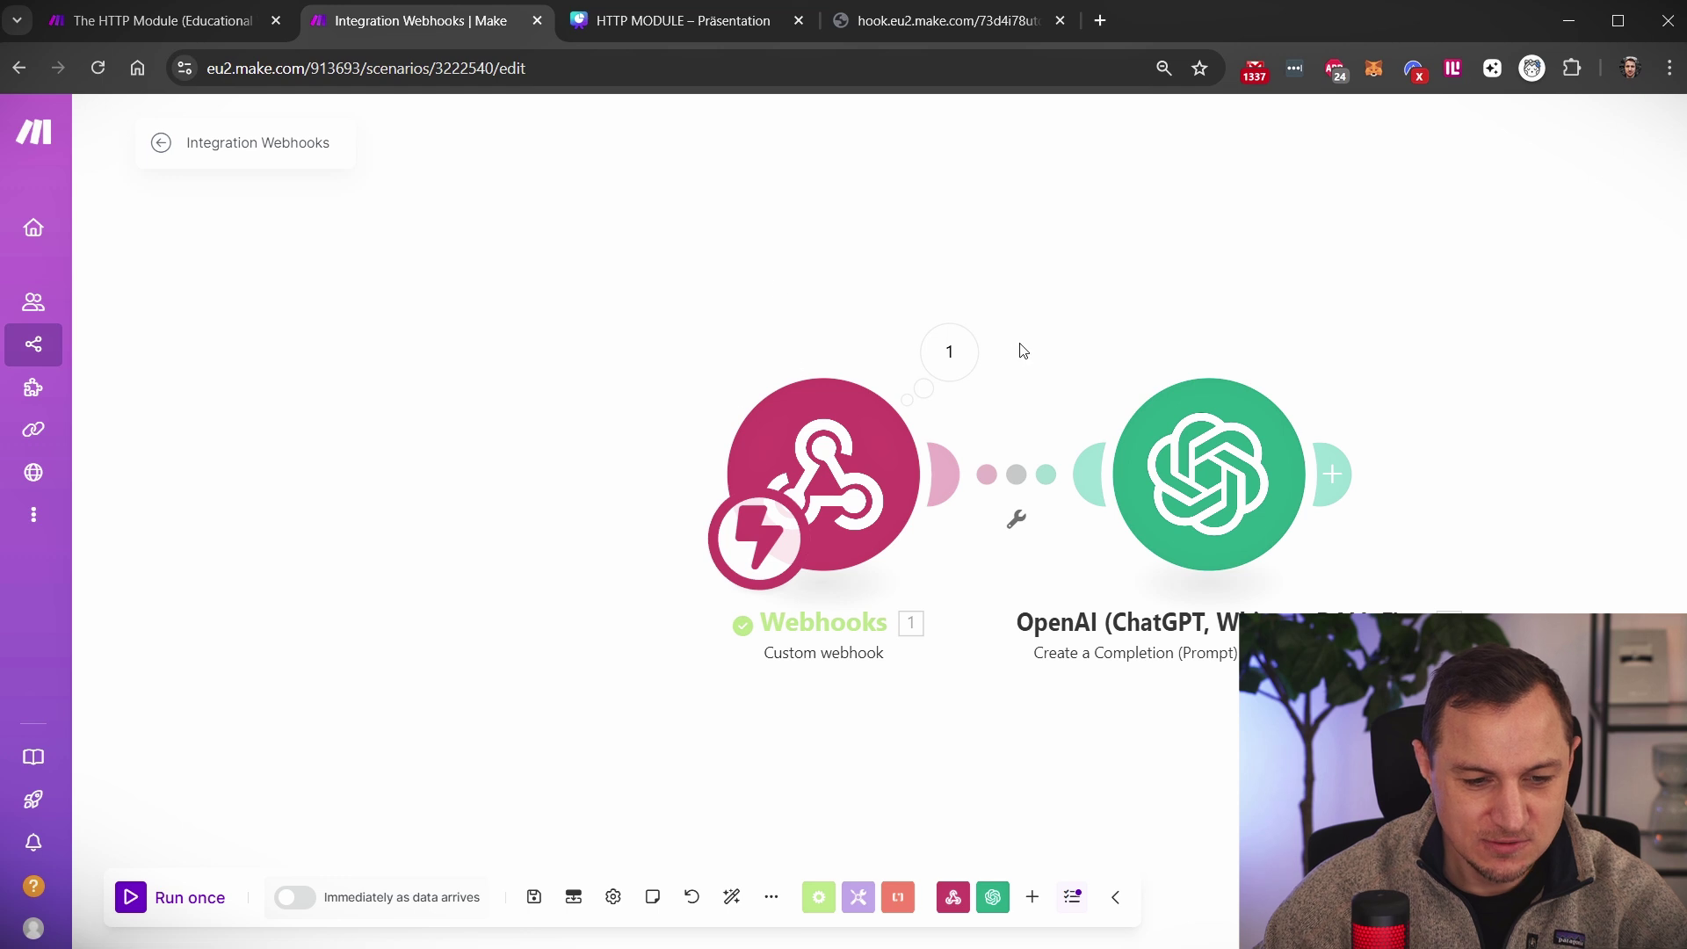
Run the scenario once and trigger it by reloading the ?name= webhook URL
{"action": "left_click", "coordinate": [130, 897]}
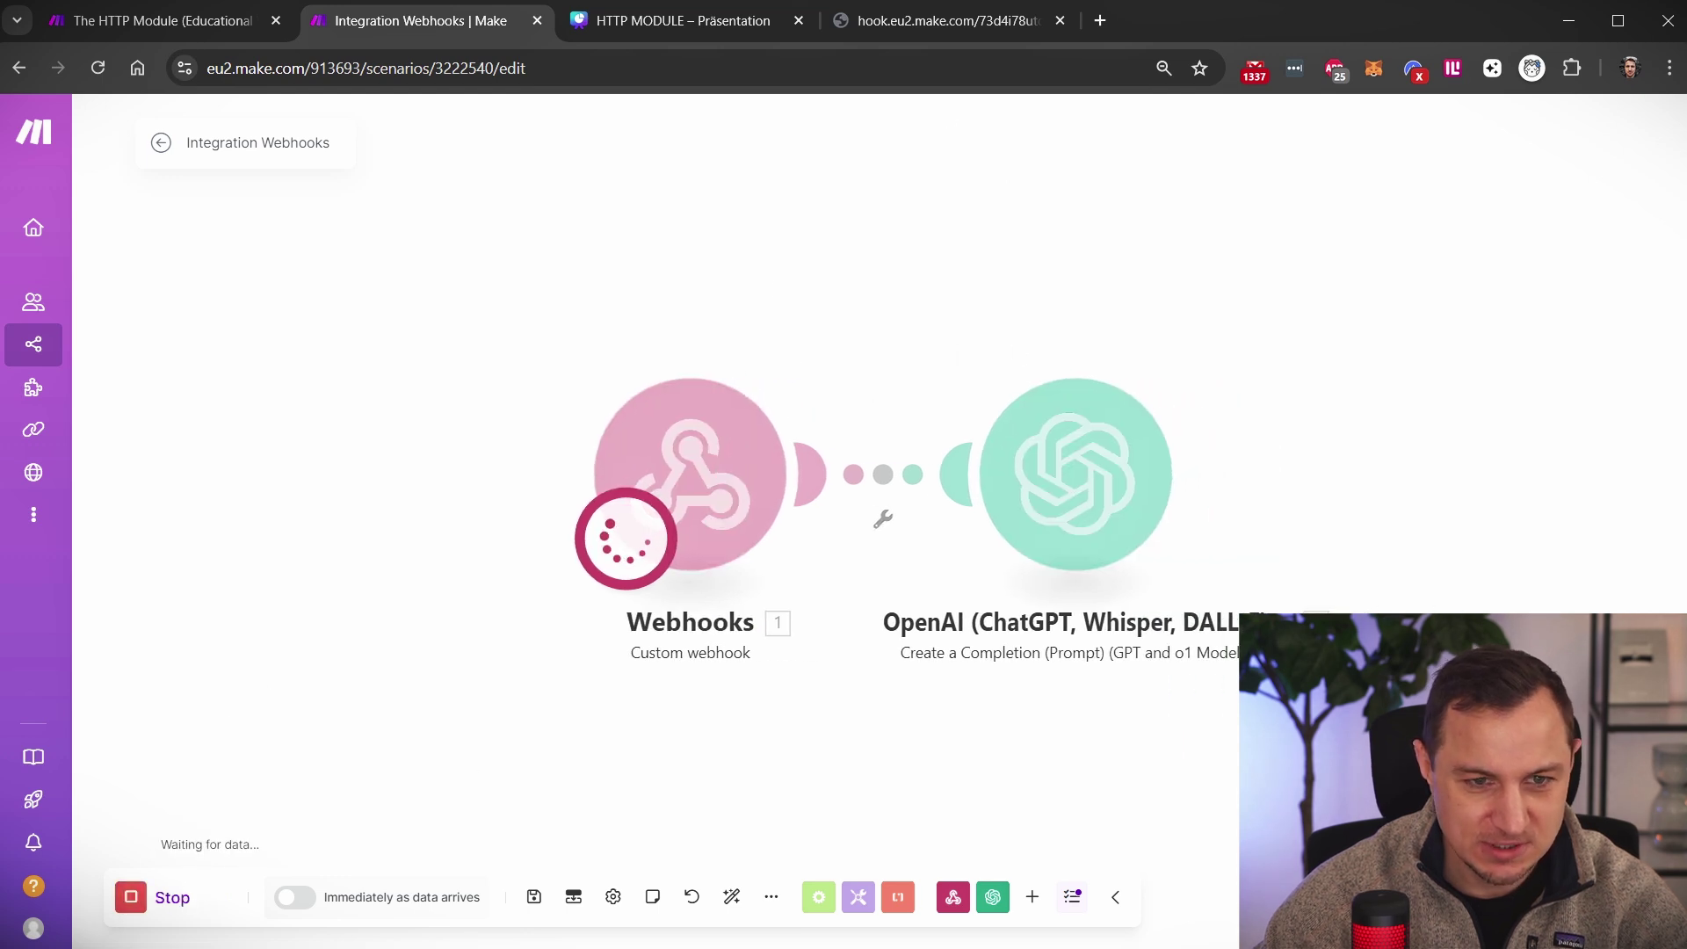
{"action": "left_click", "coordinate": [940, 20]}
{"action": "key", "text": "Return"}
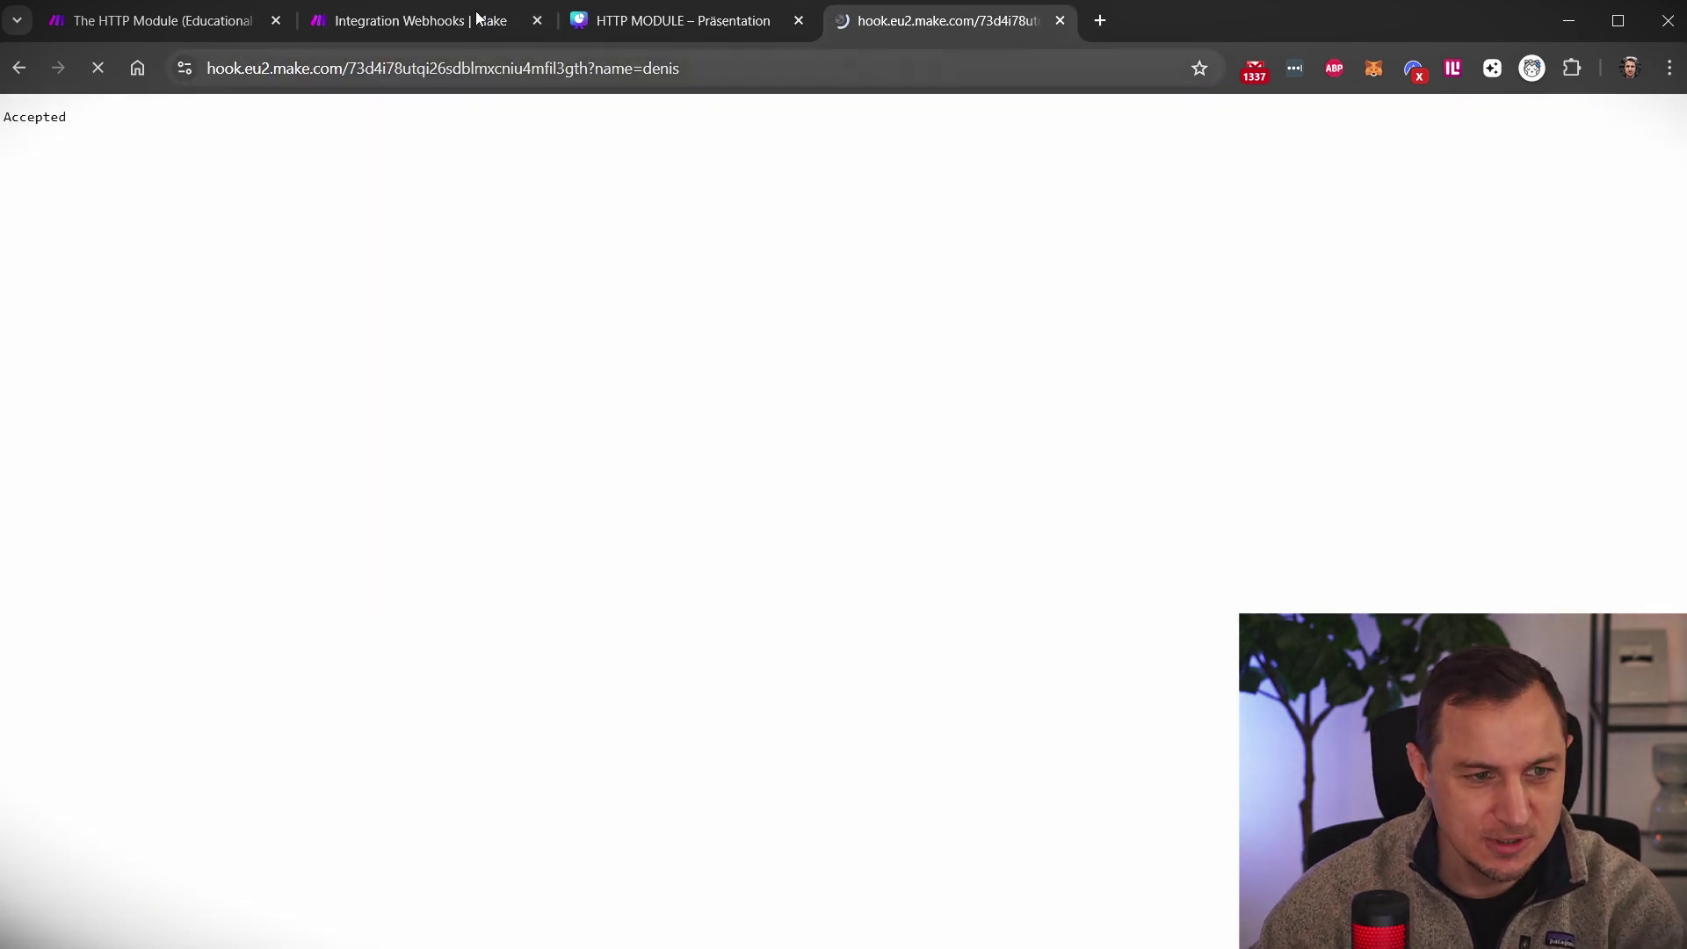
{"action": "left_click", "coordinate": [440, 25]}
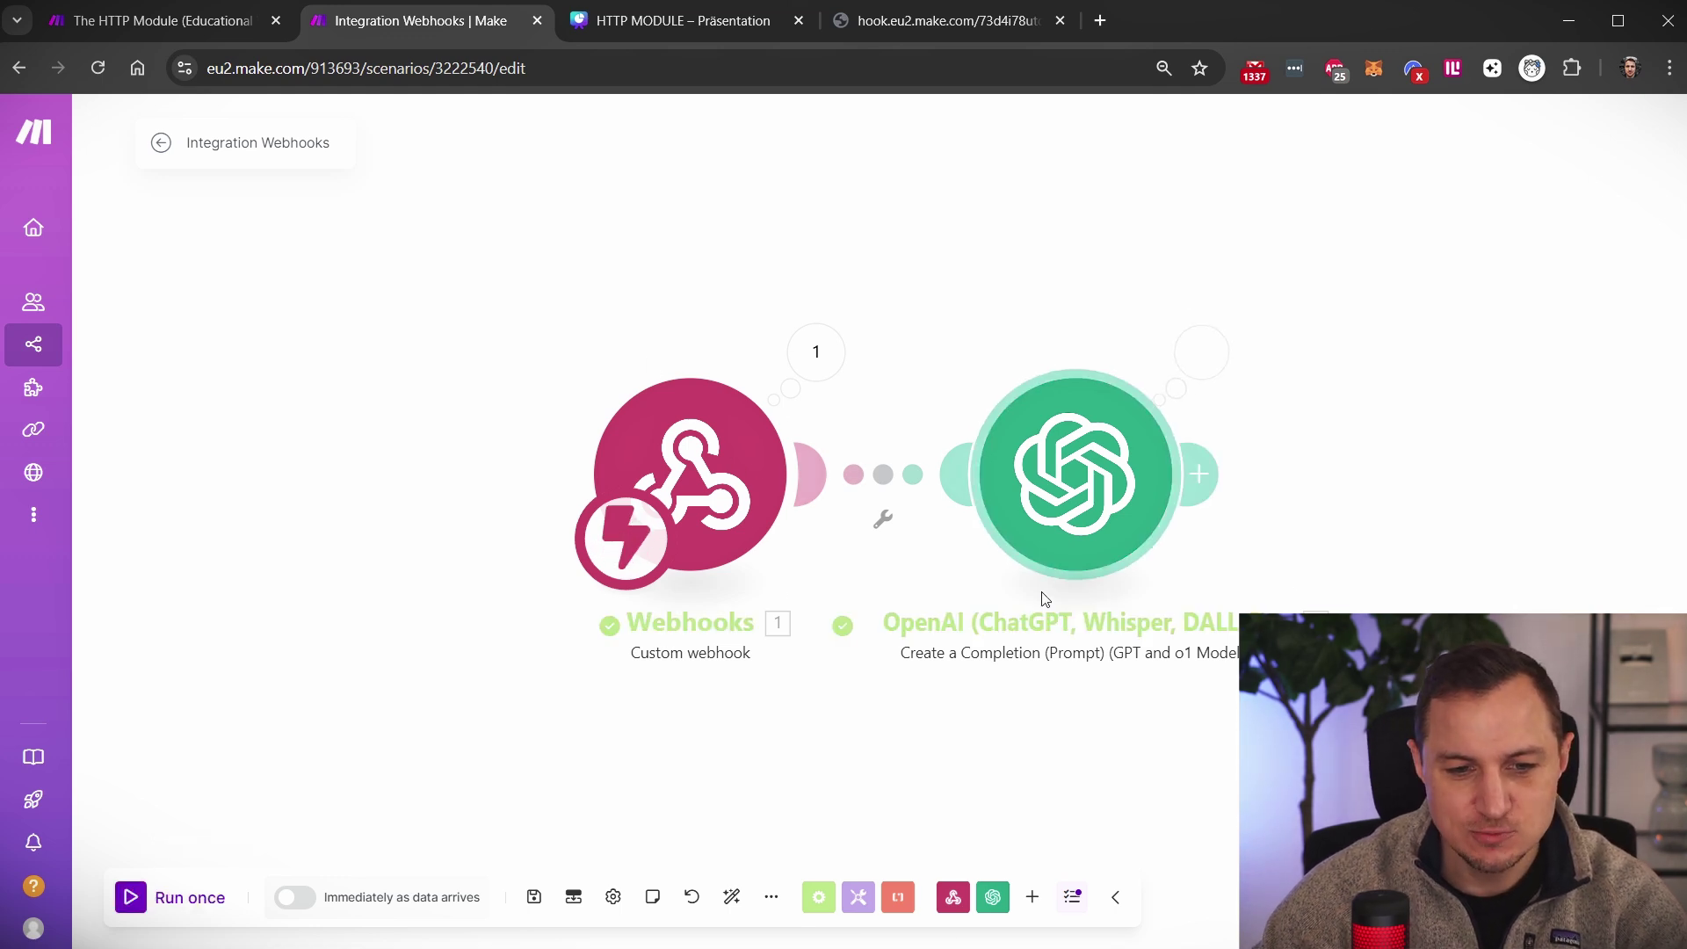
Inspect the OpenAI run input to see the prompt message that was sent
{"action": "left_click", "coordinate": [1202, 356]}
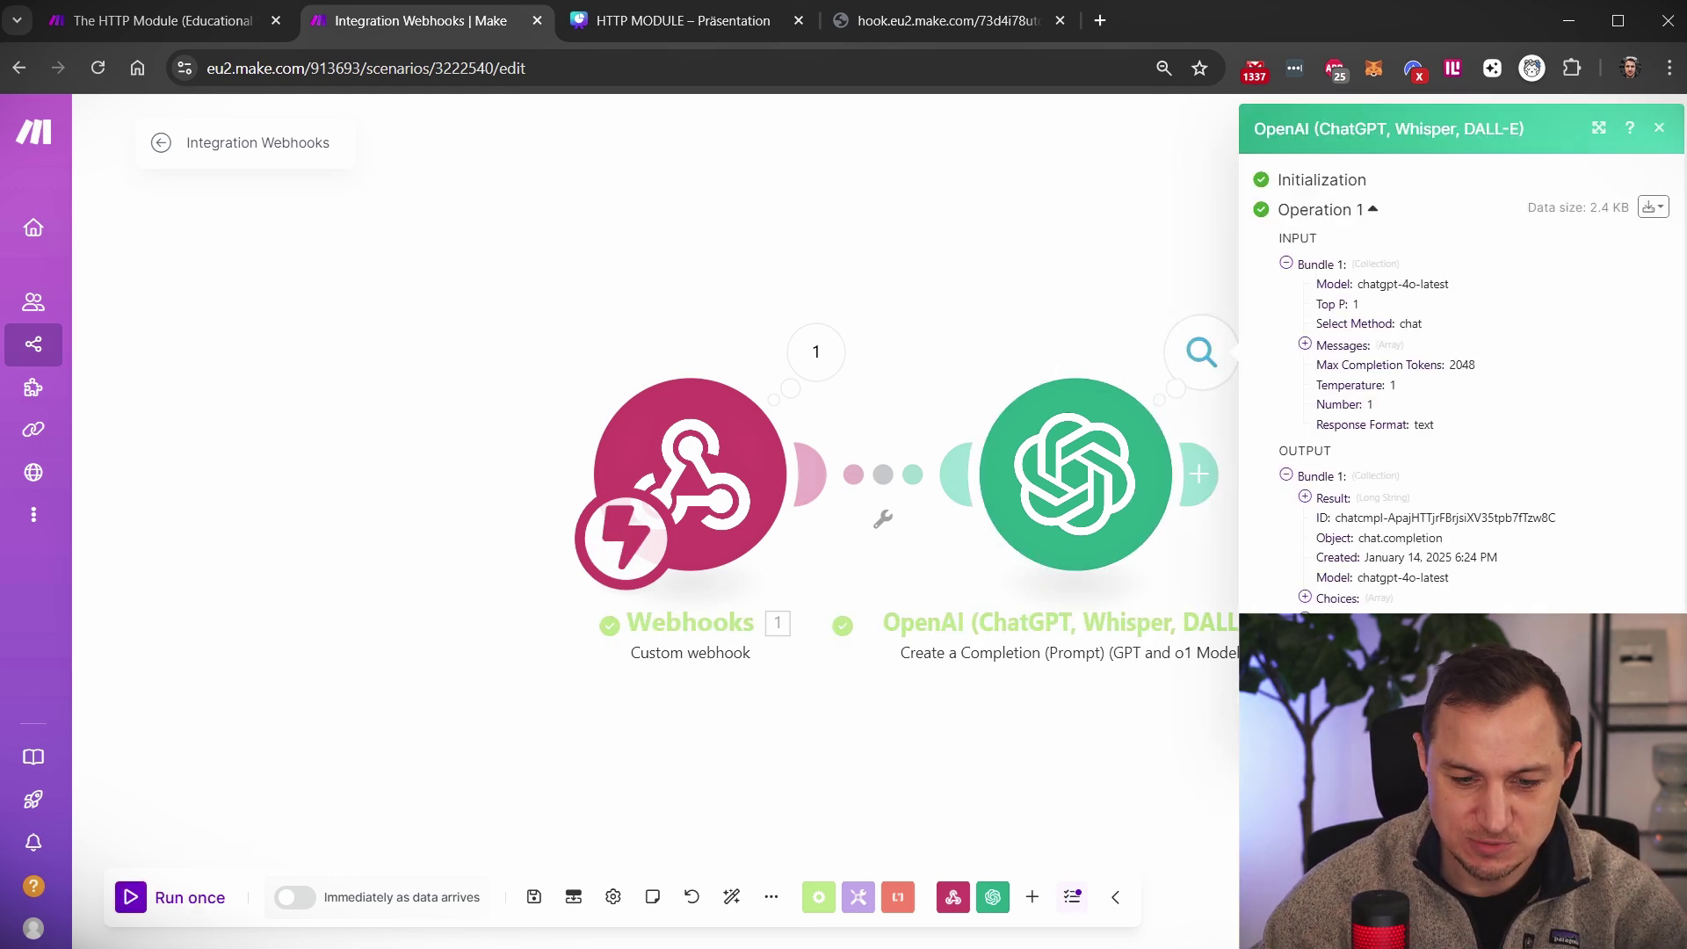
{"action": "left_click", "coordinate": [1286, 263]}
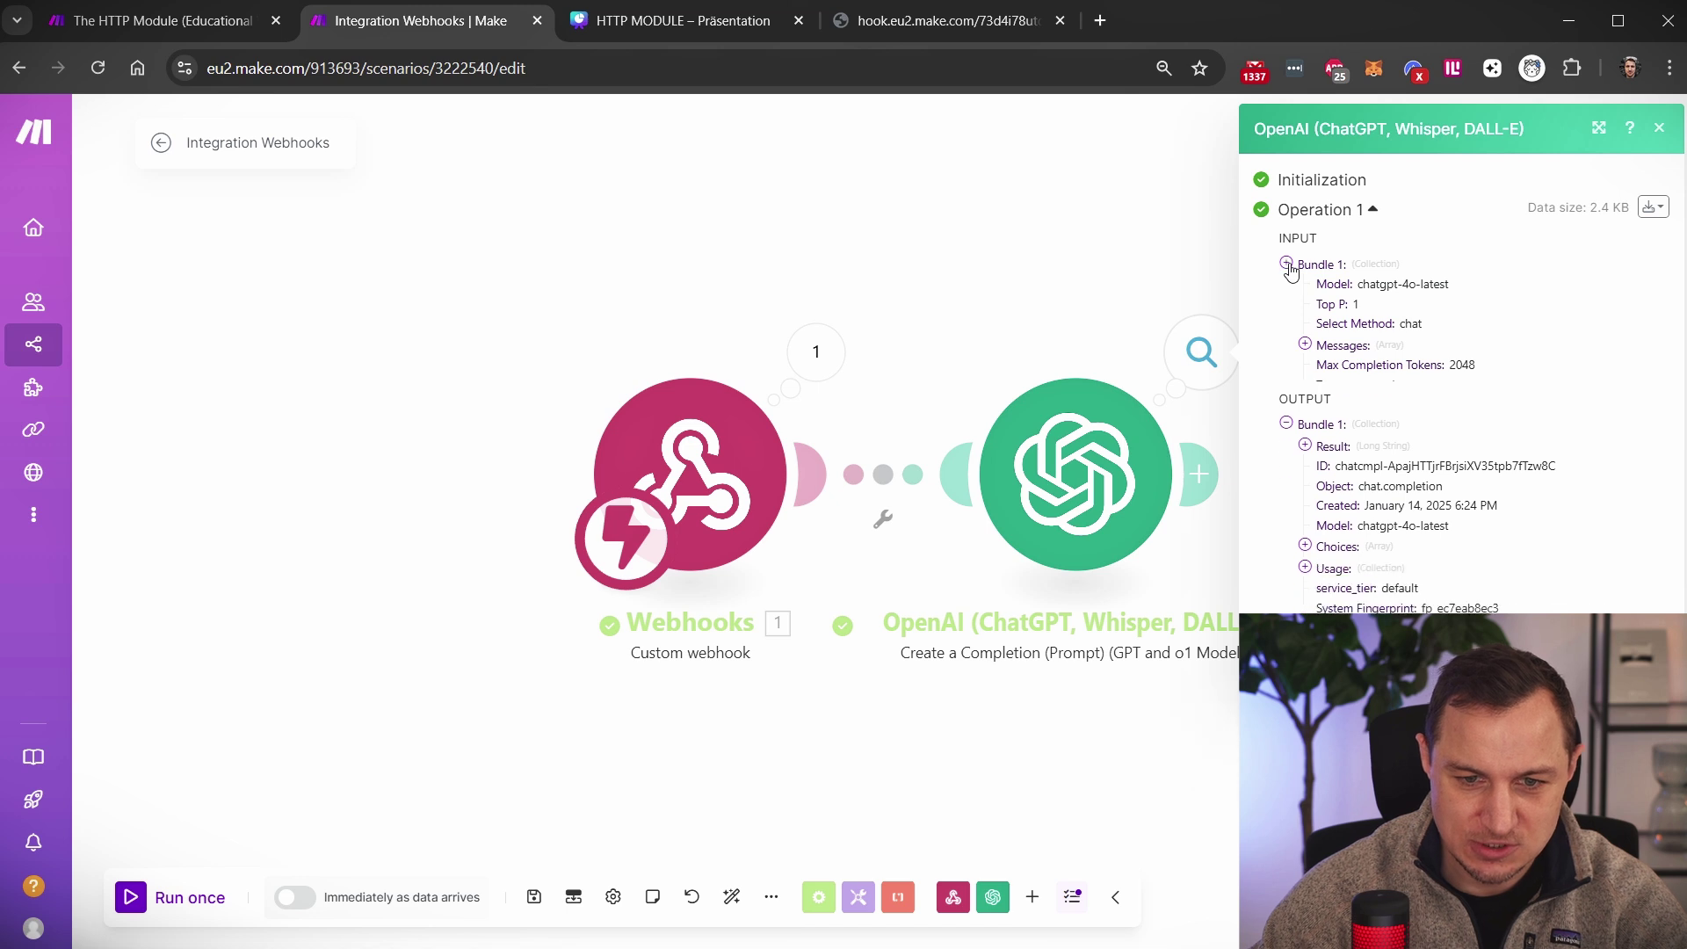
{"action": "left_click", "coordinate": [1287, 273]}
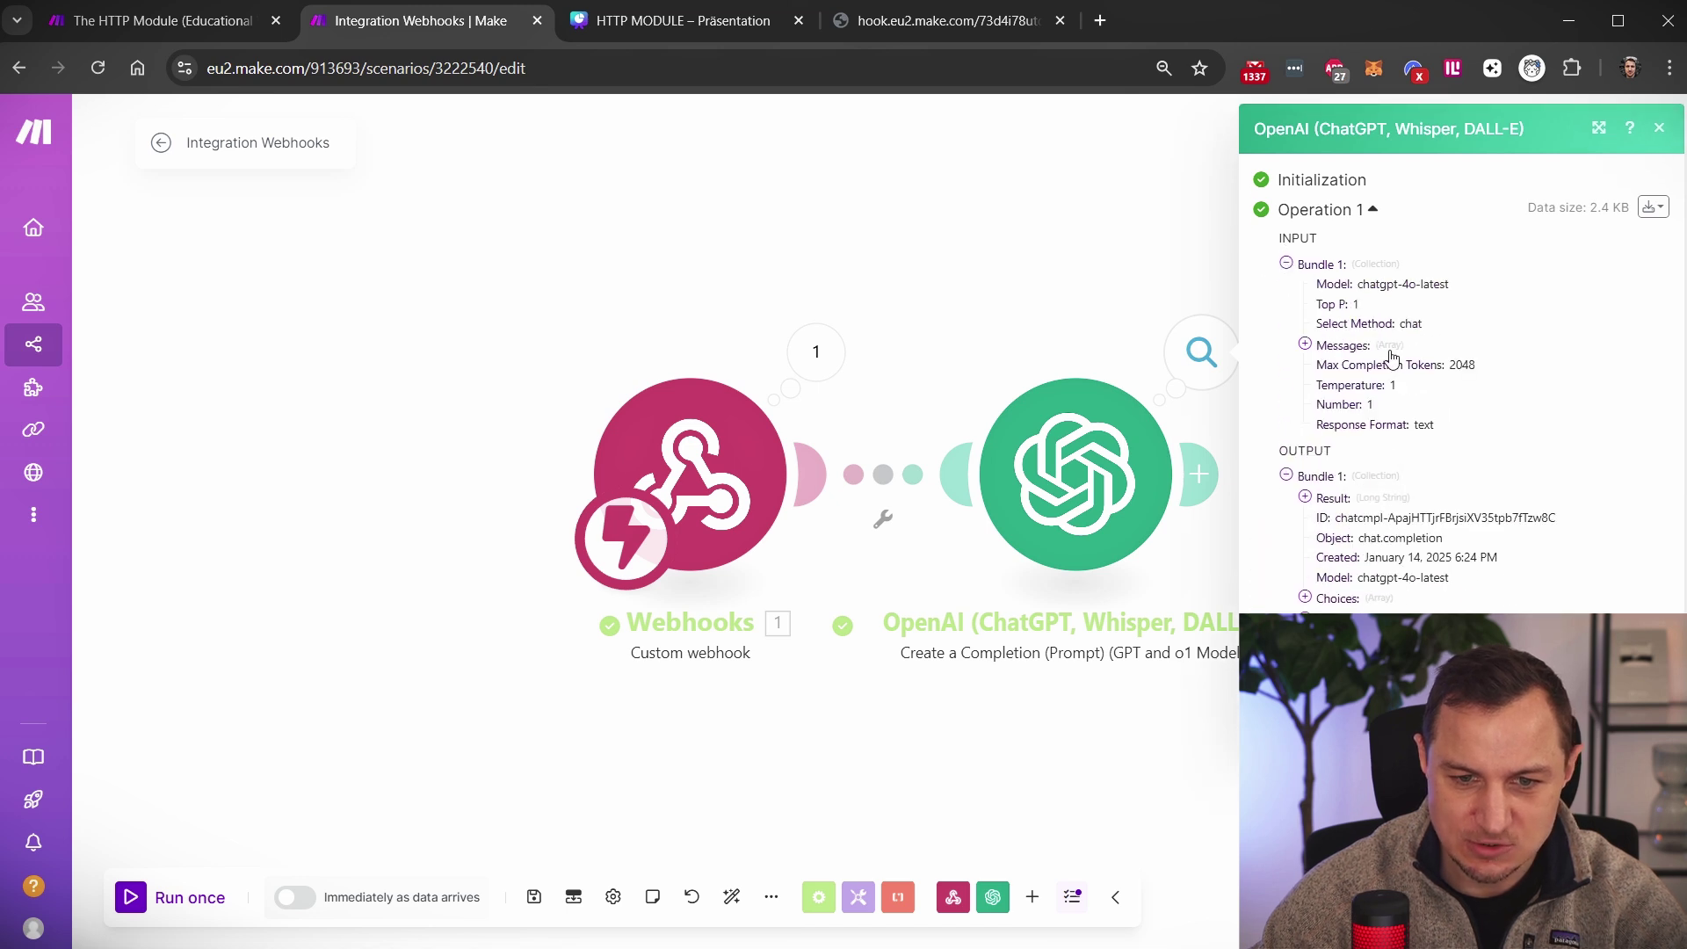
{"action": "left_click", "coordinate": [1304, 345]}
{"action": "left_click", "coordinate": [1325, 365]}
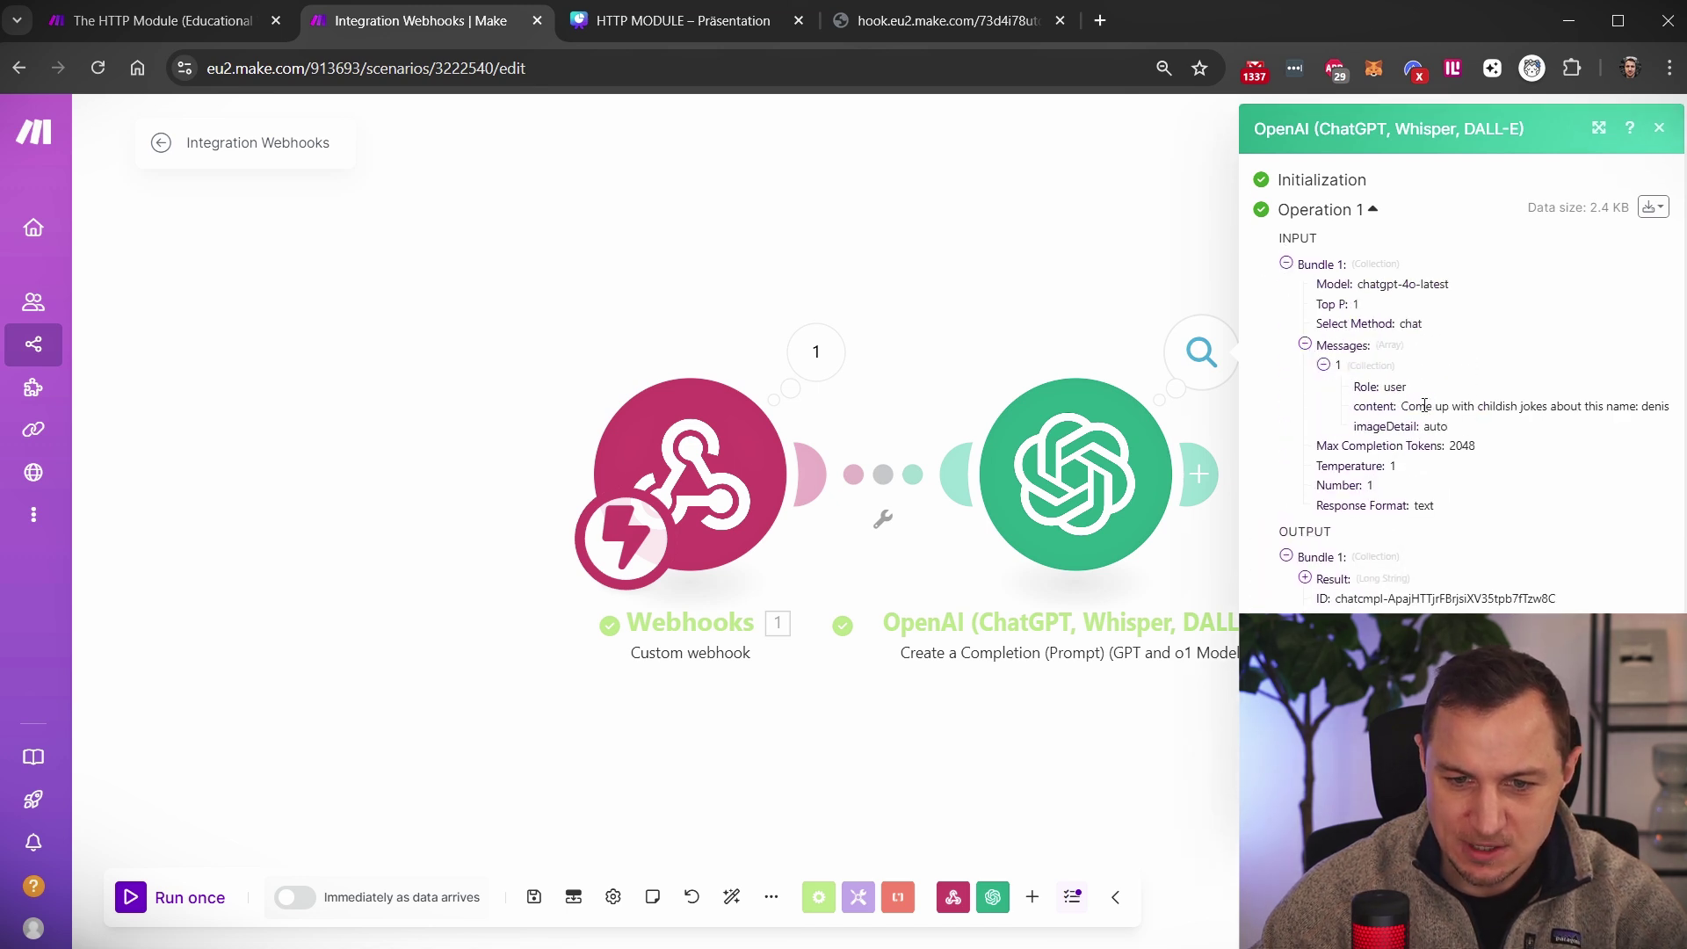
{"action": "left_click_drag", "start_coordinate": [1404, 406], "coordinate": [1671, 413]}
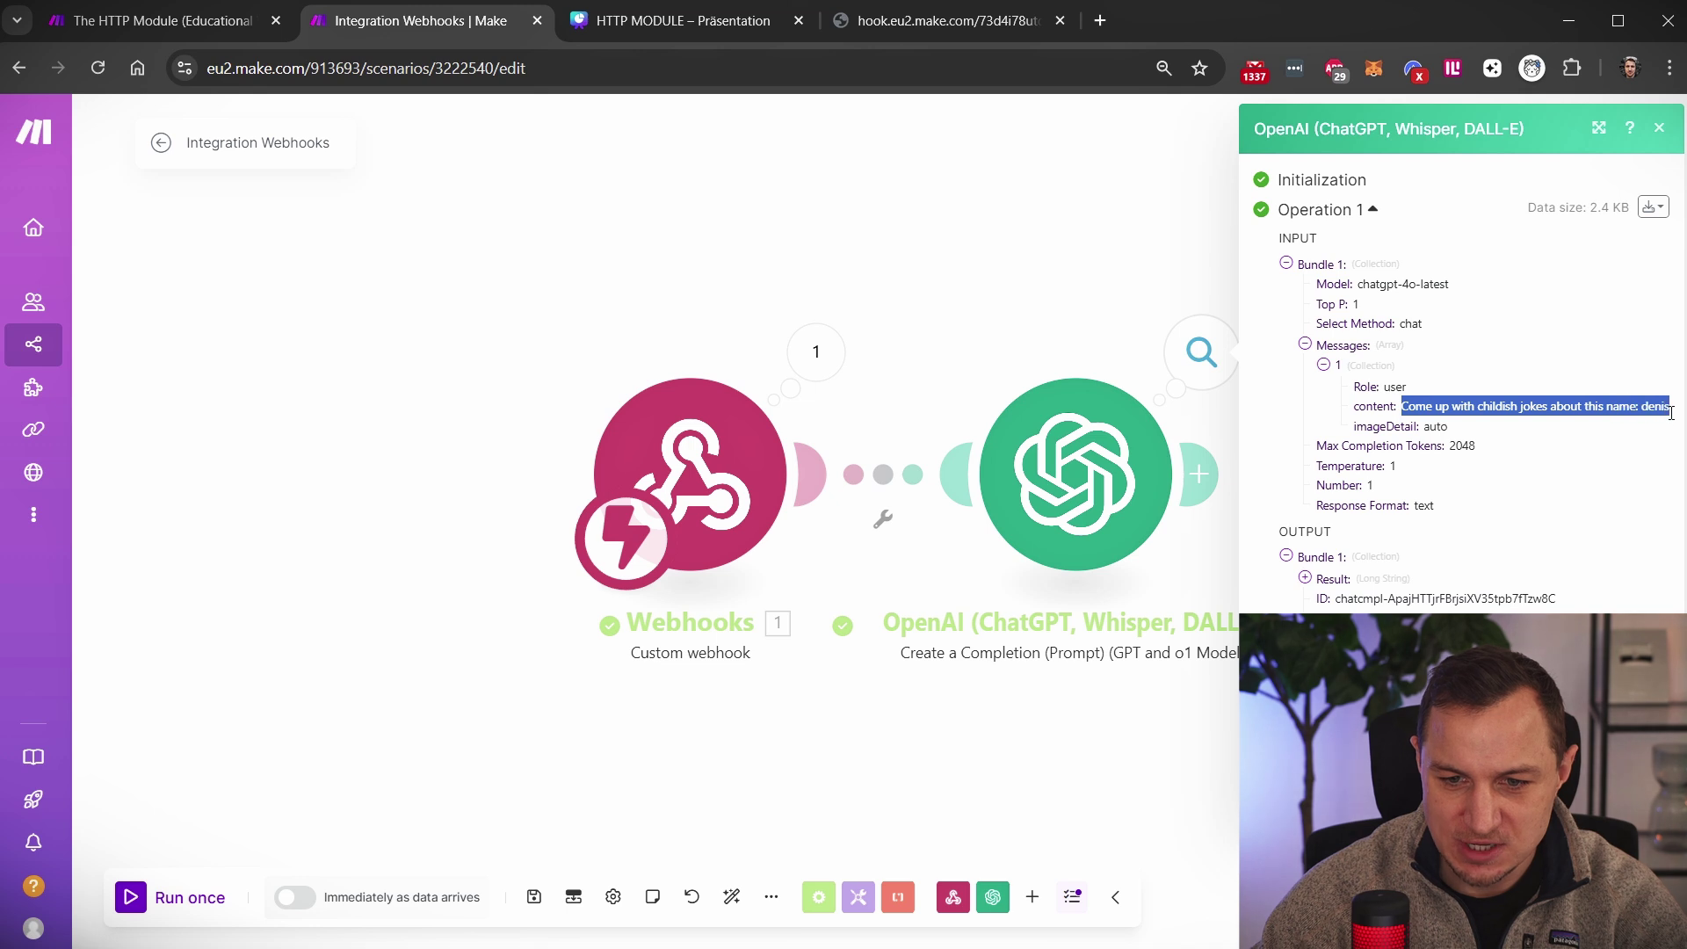
{"action": "left_click", "coordinate": [1305, 345]}
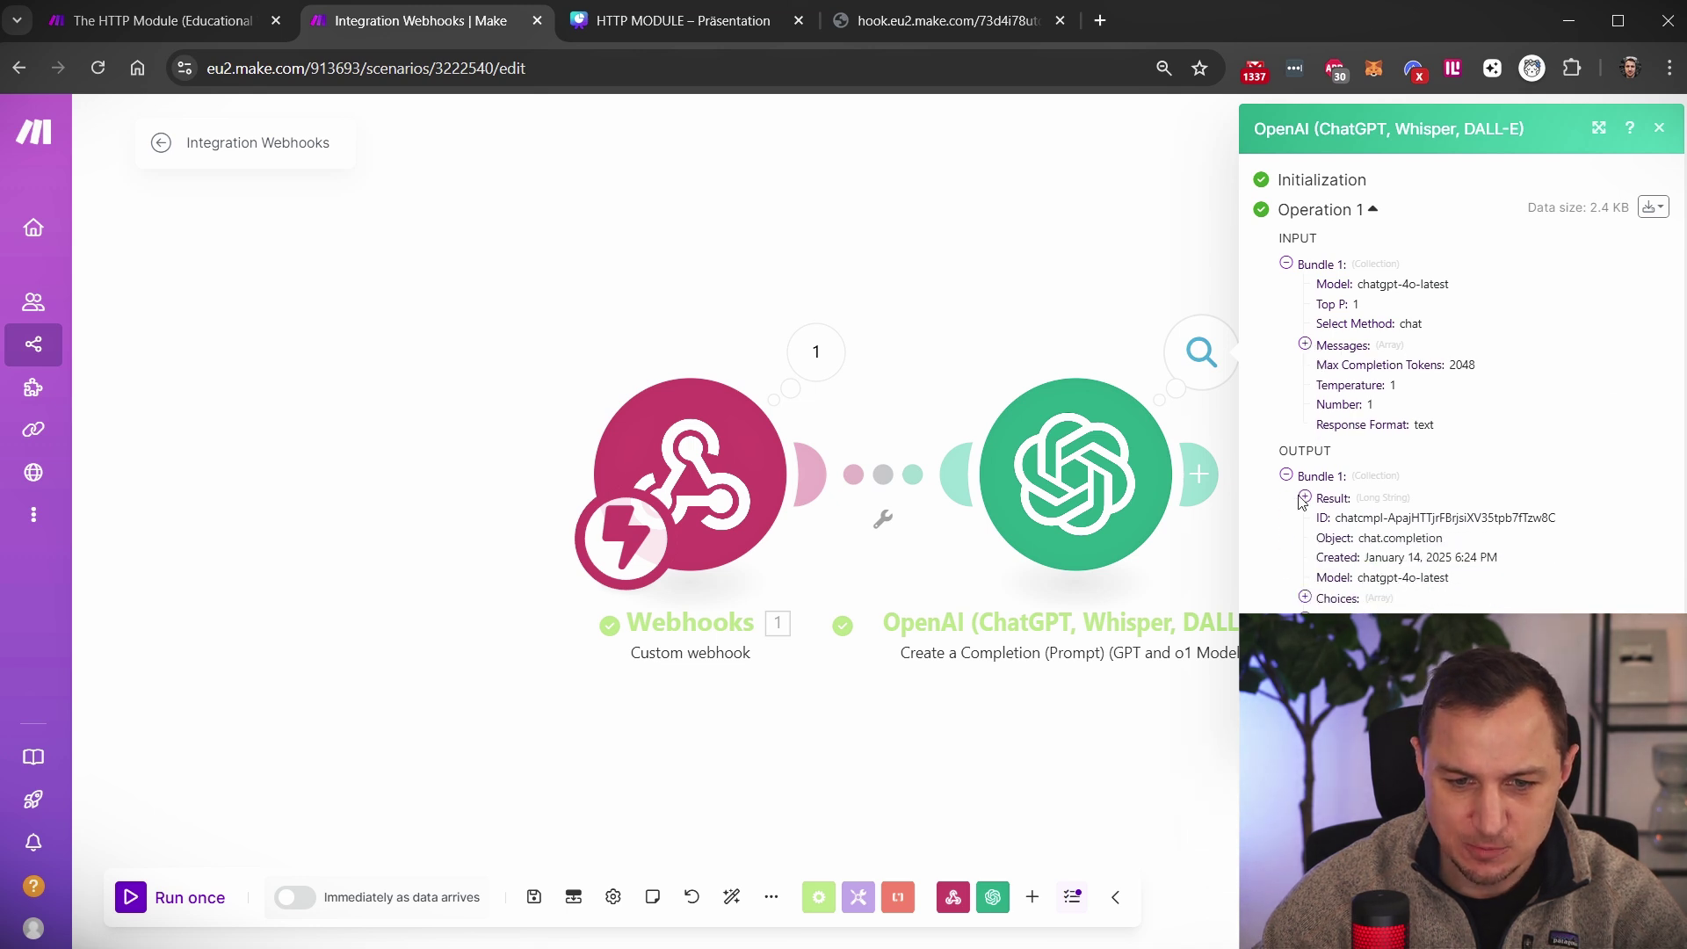
Expand the OpenAI result and highlight the first joke's question and punchline
{"action": "left_click", "coordinate": [1304, 497]}
{"action": "scroll", "coordinate": [1416, 547], "scroll_direction": "down", "scroll_amount": 5}
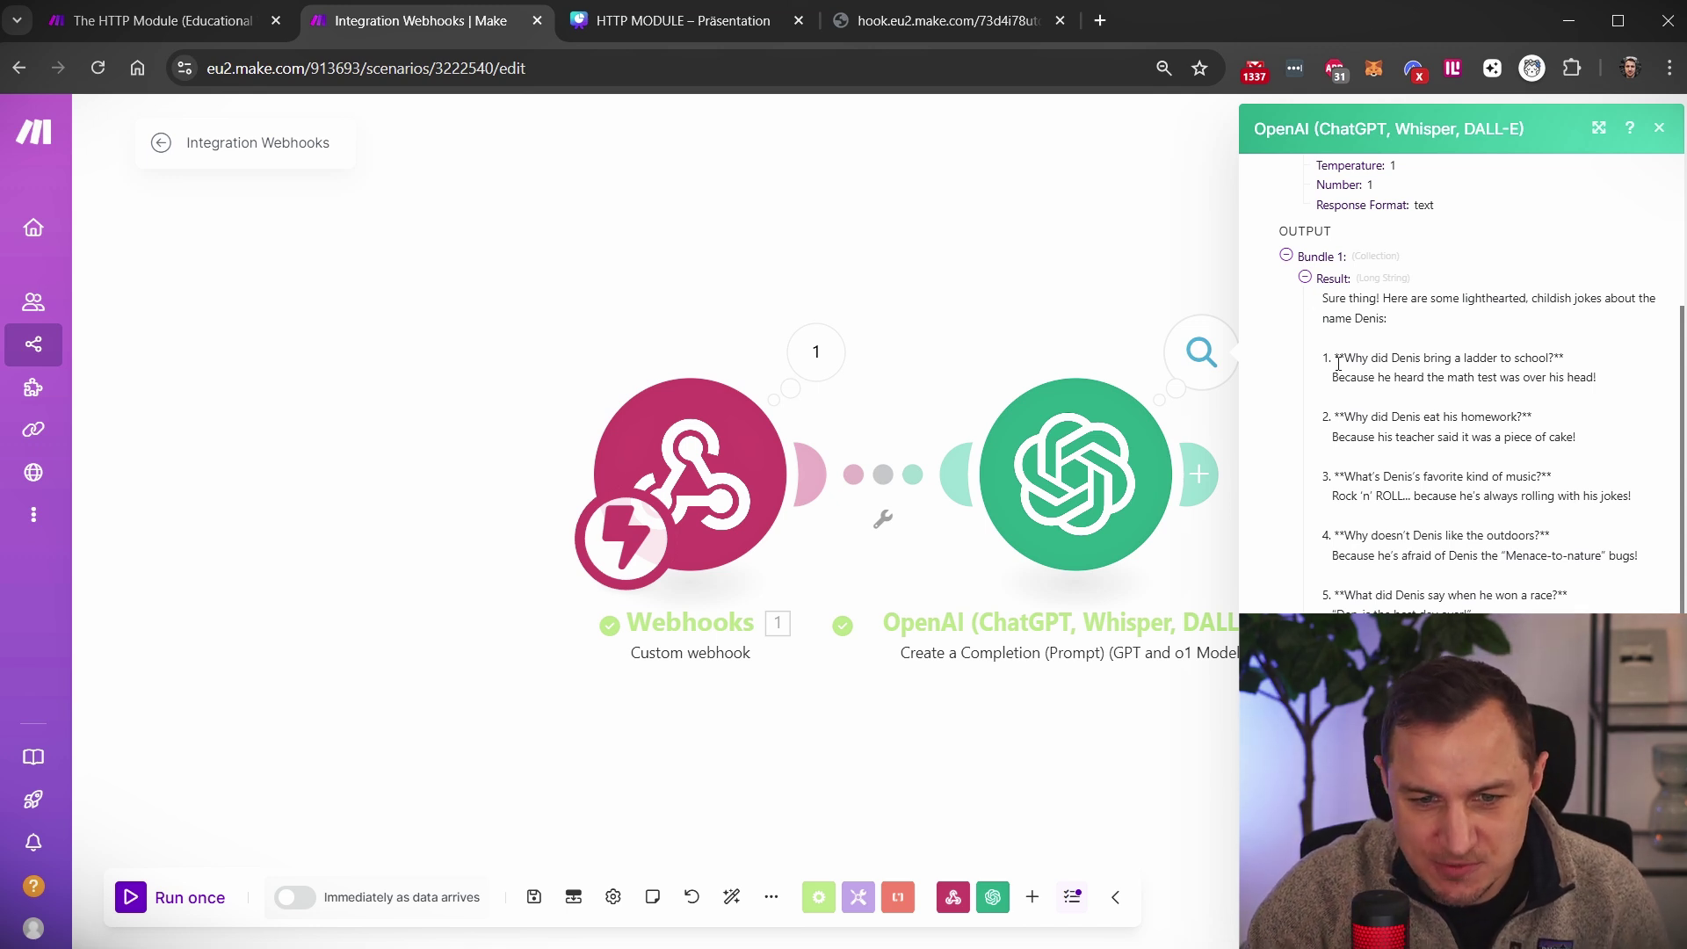
{"action": "left_click_drag", "start_coordinate": [1345, 358], "coordinate": [1556, 356]}
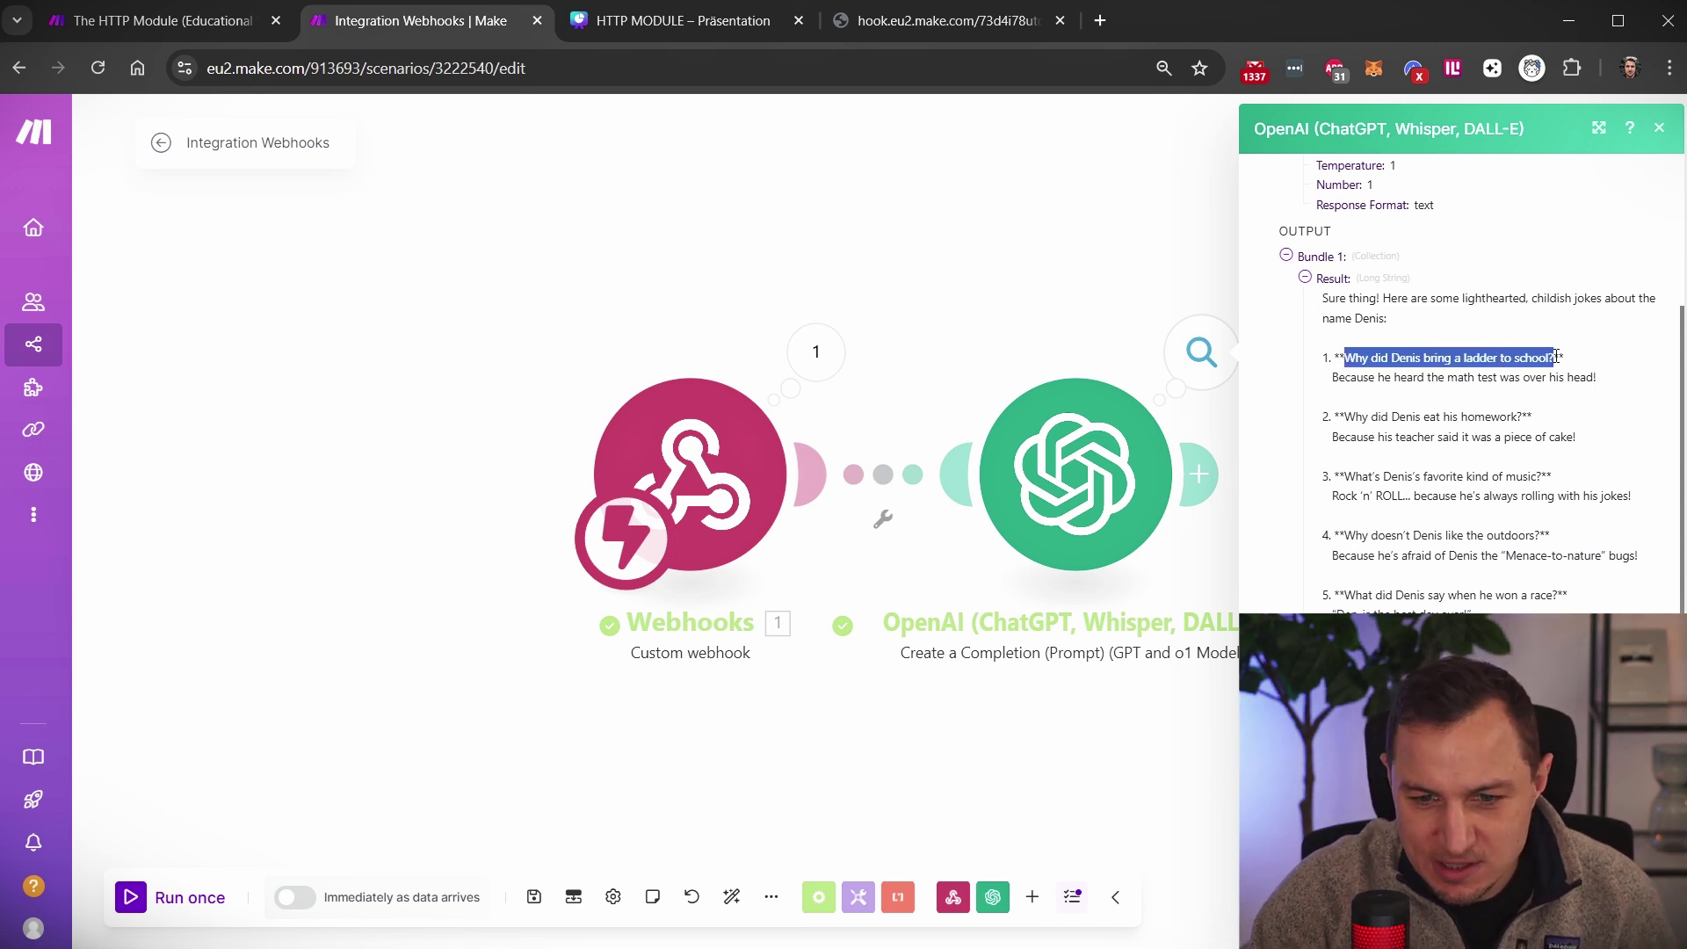
{"action": "left_click", "coordinate": [1357, 398]}
{"action": "left_click_drag", "start_coordinate": [1445, 377], "coordinate": [1600, 376]}
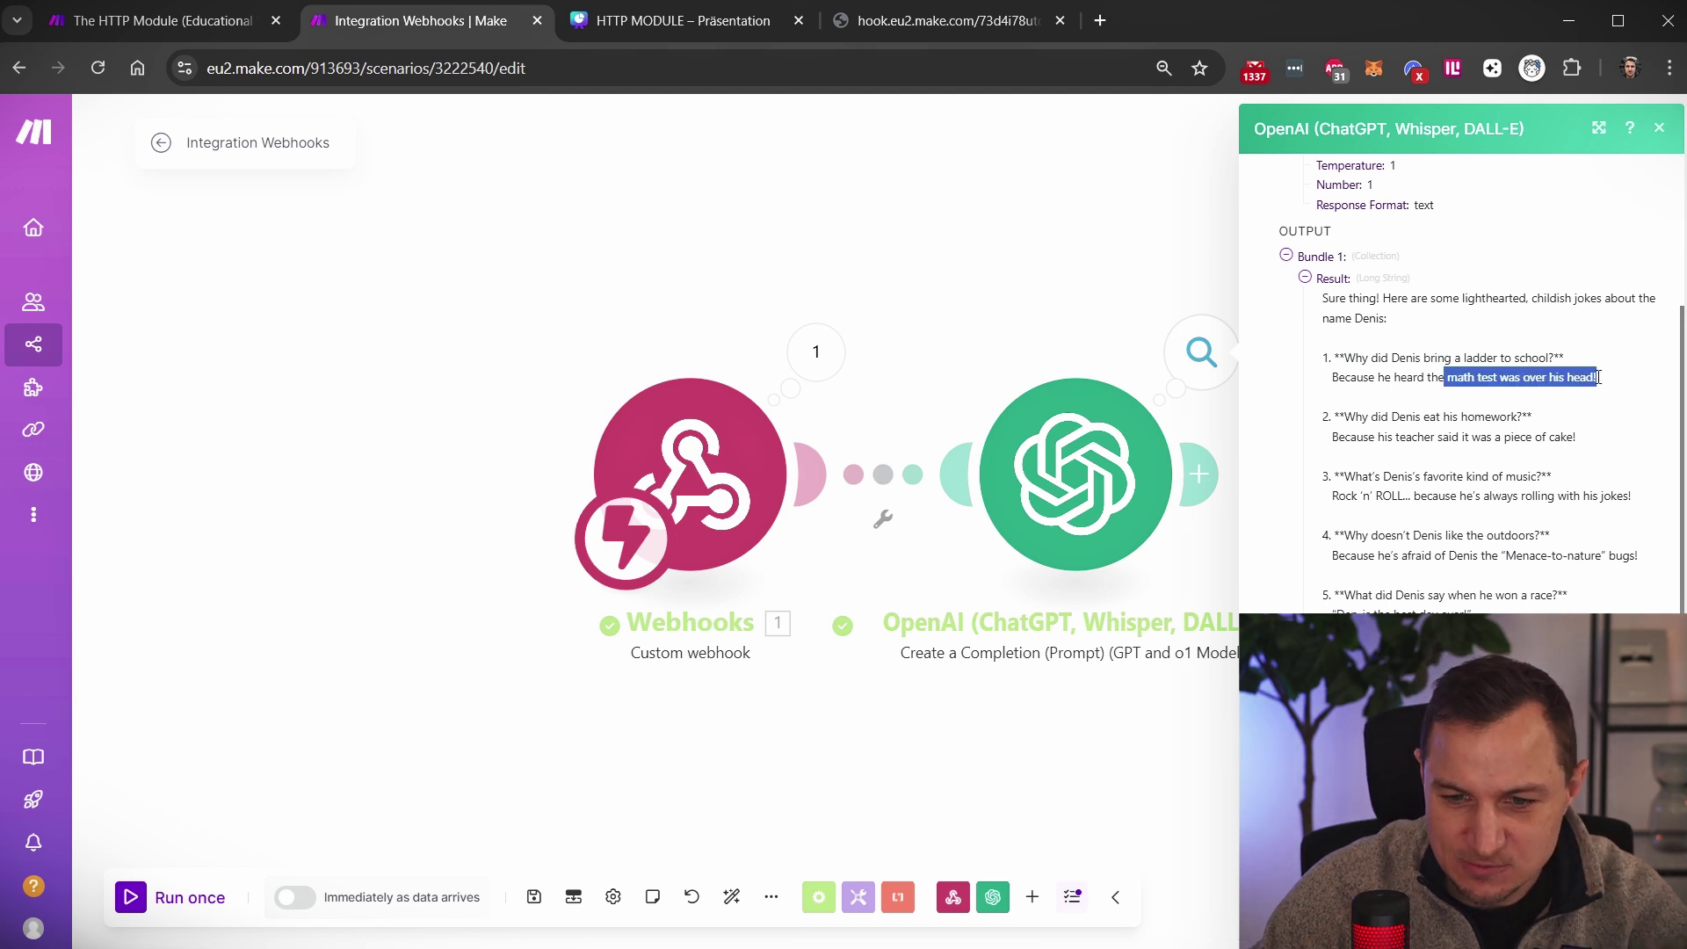
{"action": "left_click", "coordinate": [1489, 408]}
{"action": "scroll", "coordinate": [1441, 369], "scroll_direction": "down", "scroll_amount": 3}
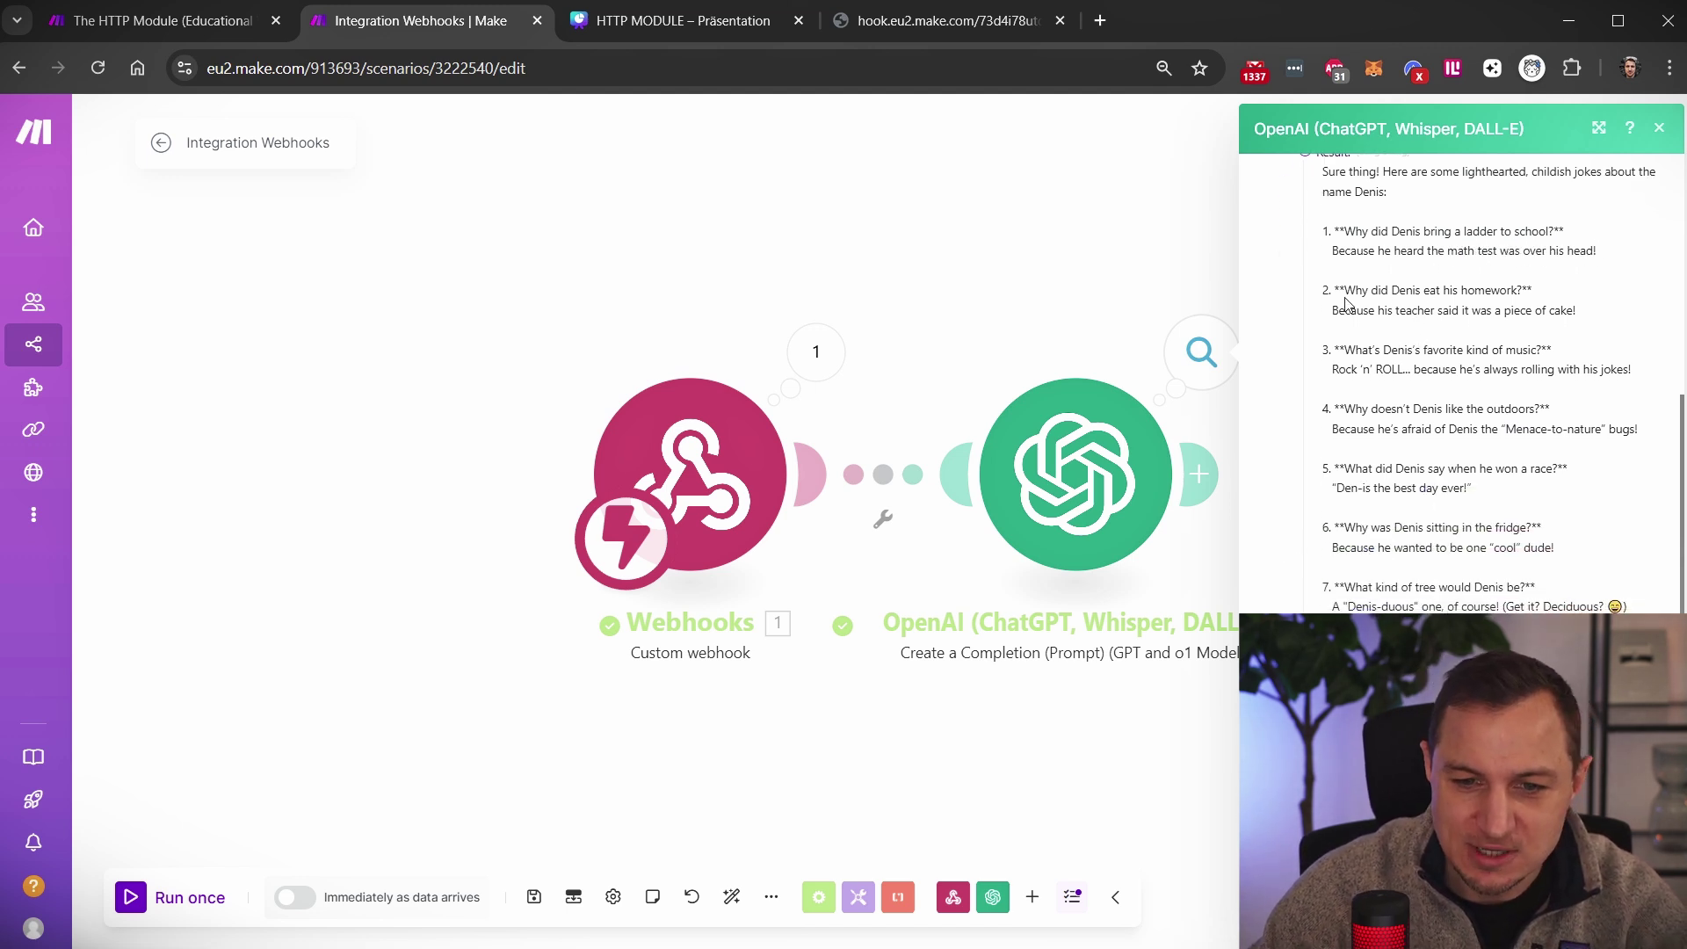
Highlight the second and fifth jokes, then close the OpenAI run output
{"action": "left_click_drag", "start_coordinate": [1345, 300], "coordinate": [1533, 332]}
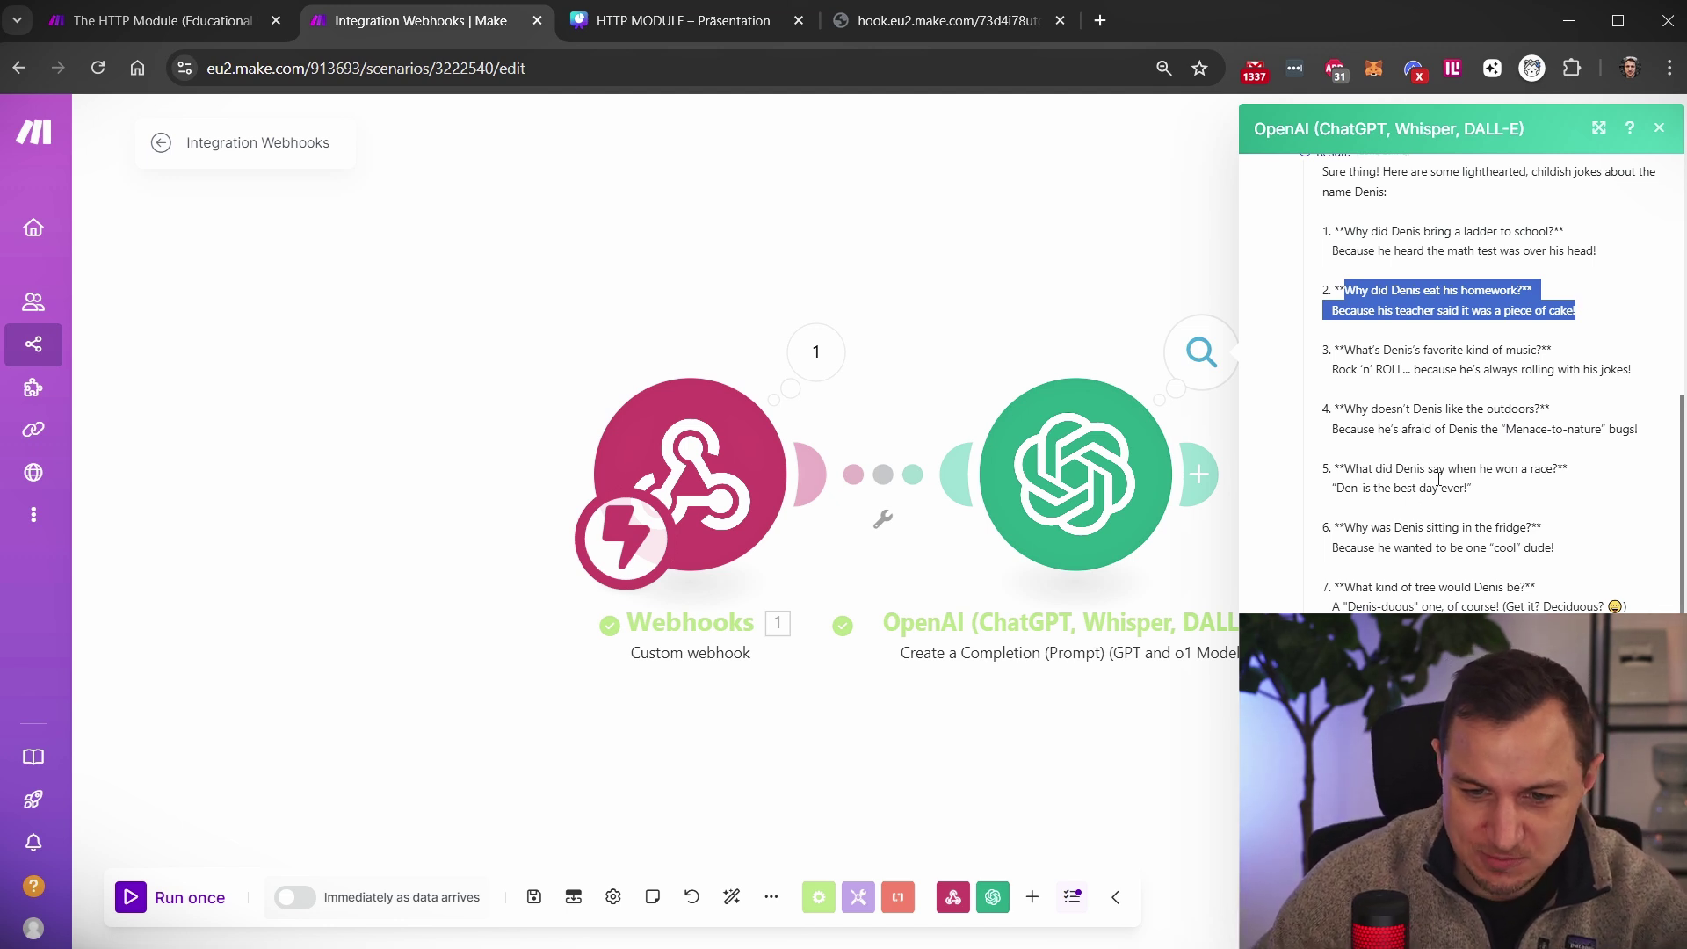
{"action": "left_click_drag", "start_coordinate": [1454, 488], "coordinate": [1382, 516]}
{"action": "left_click_drag", "start_coordinate": [1416, 487], "coordinate": [1502, 501]}
{"action": "left_click", "coordinate": [1393, 462]}
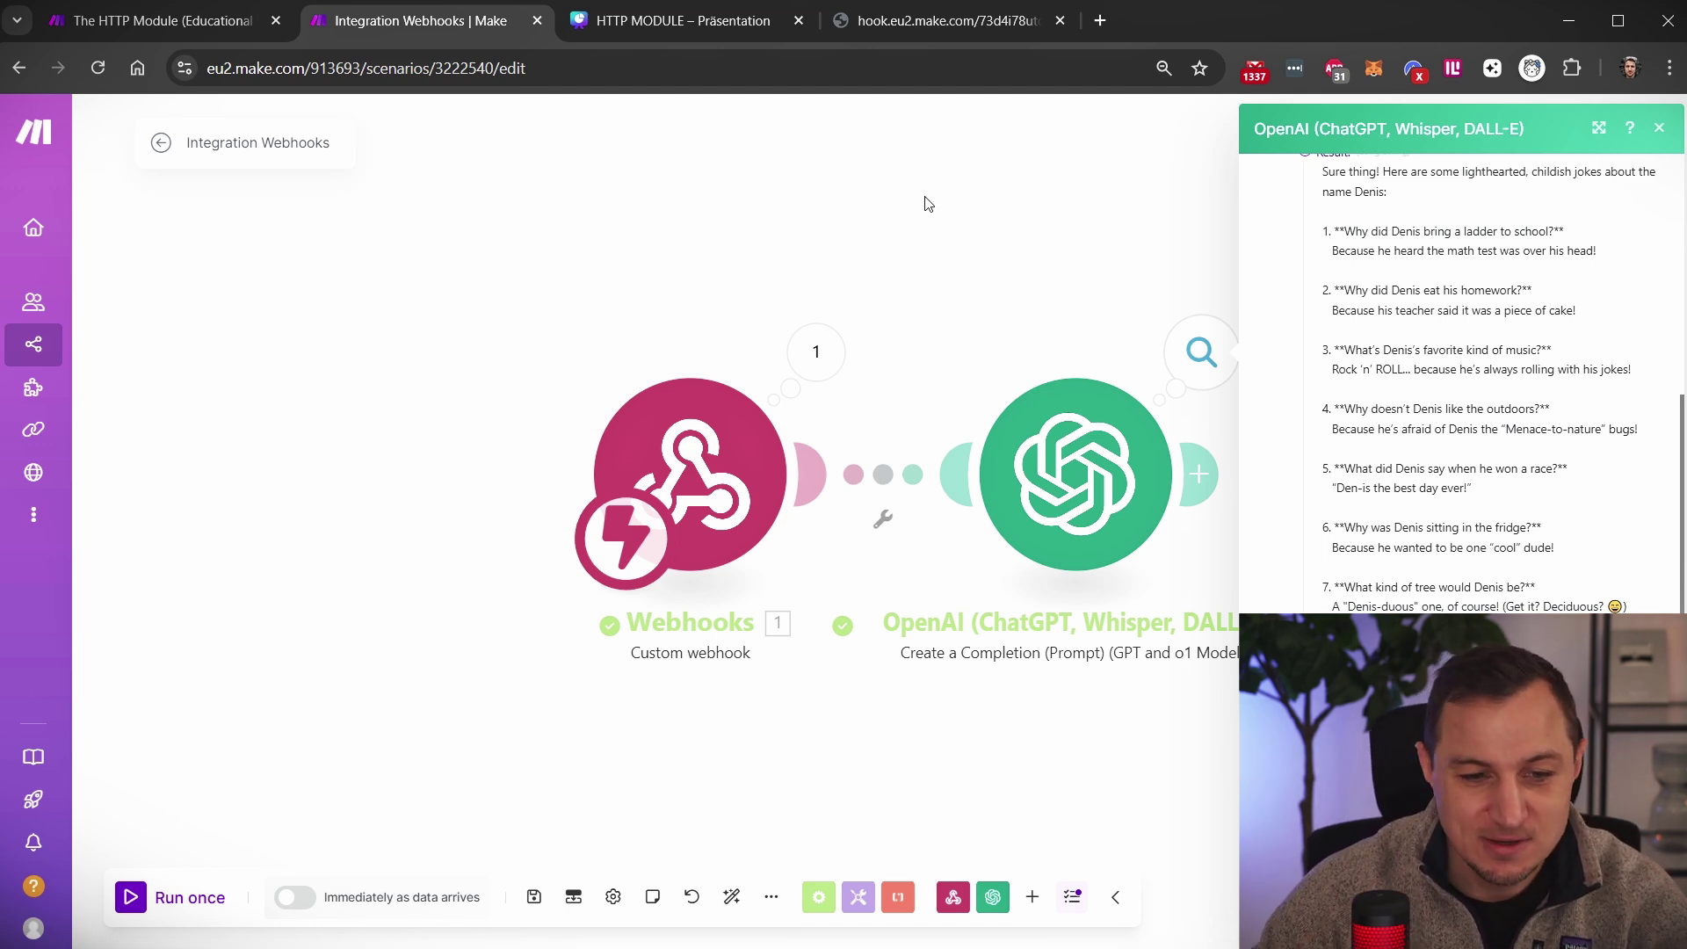
{"action": "left_click", "coordinate": [988, 246]}
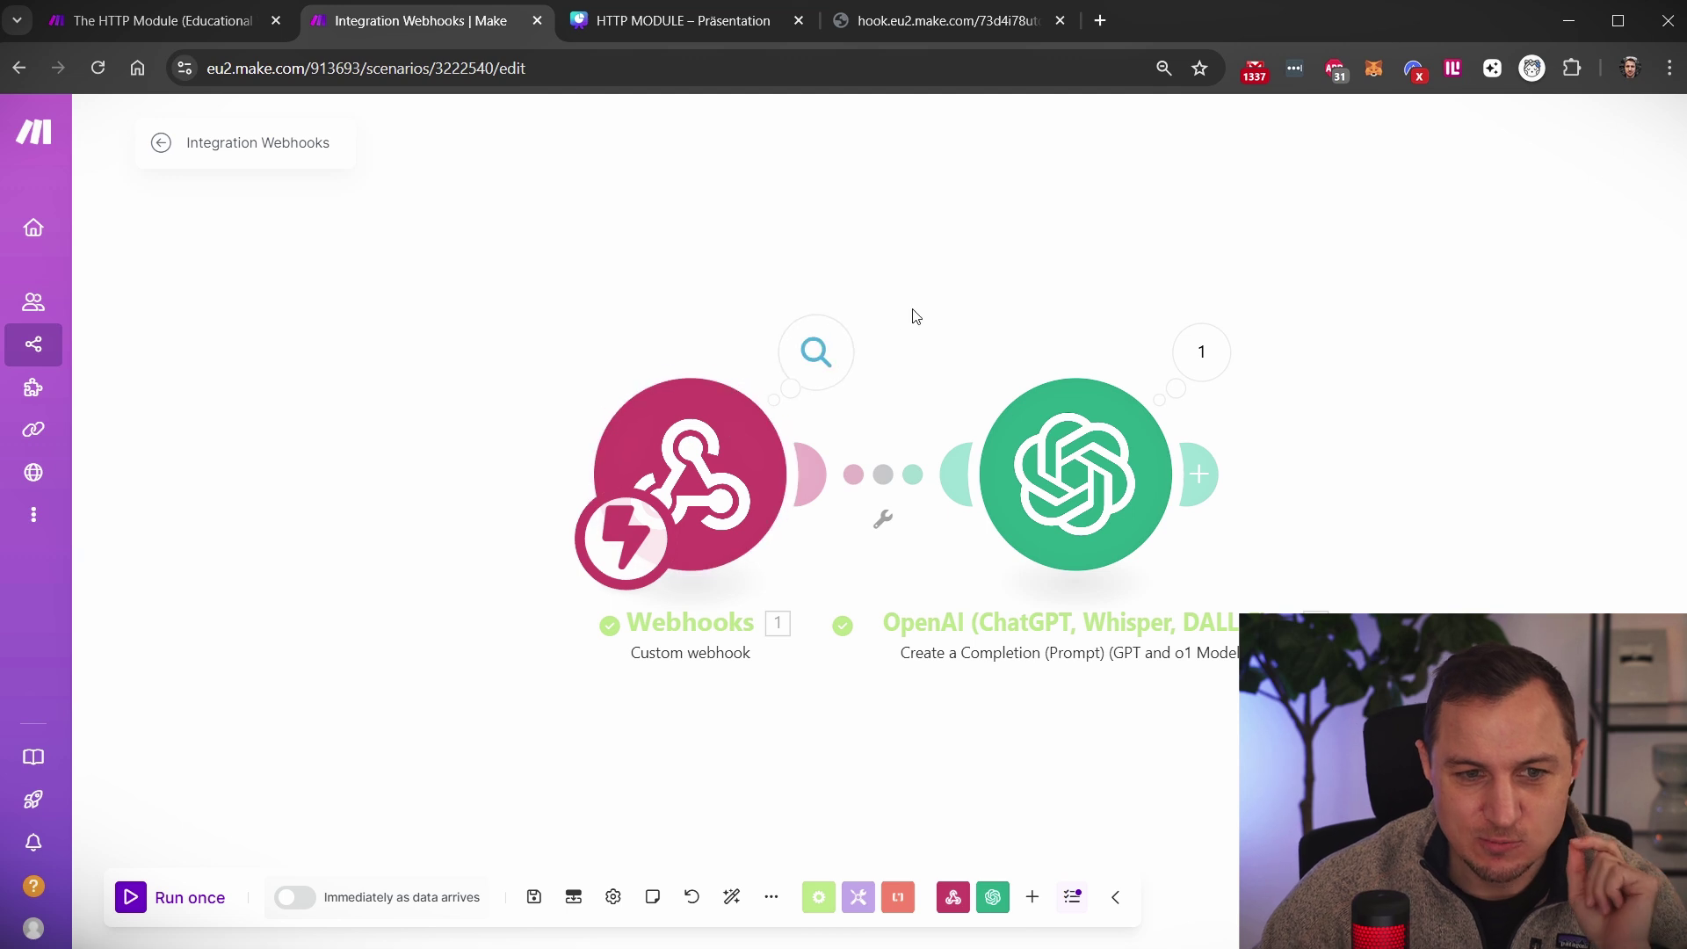
Change the webhook URL's name value to 'what to do with so and so' and return to the scenario
{"action": "left_click", "coordinate": [920, 23]}
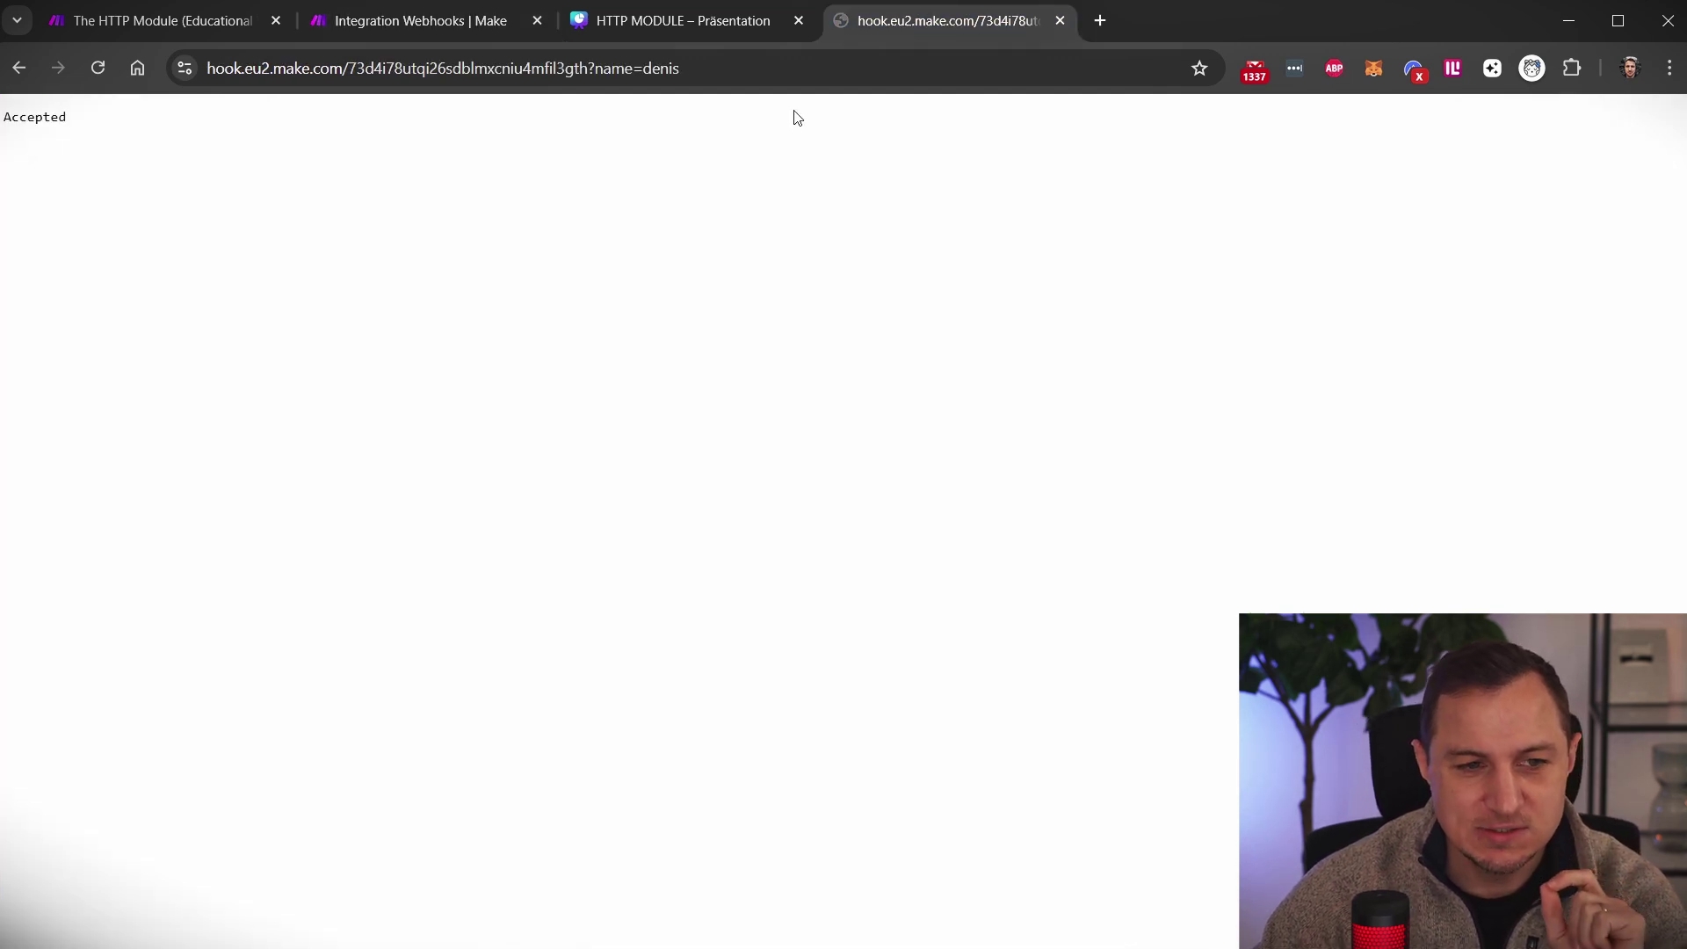
{"action": "left_click", "coordinate": [812, 77]}
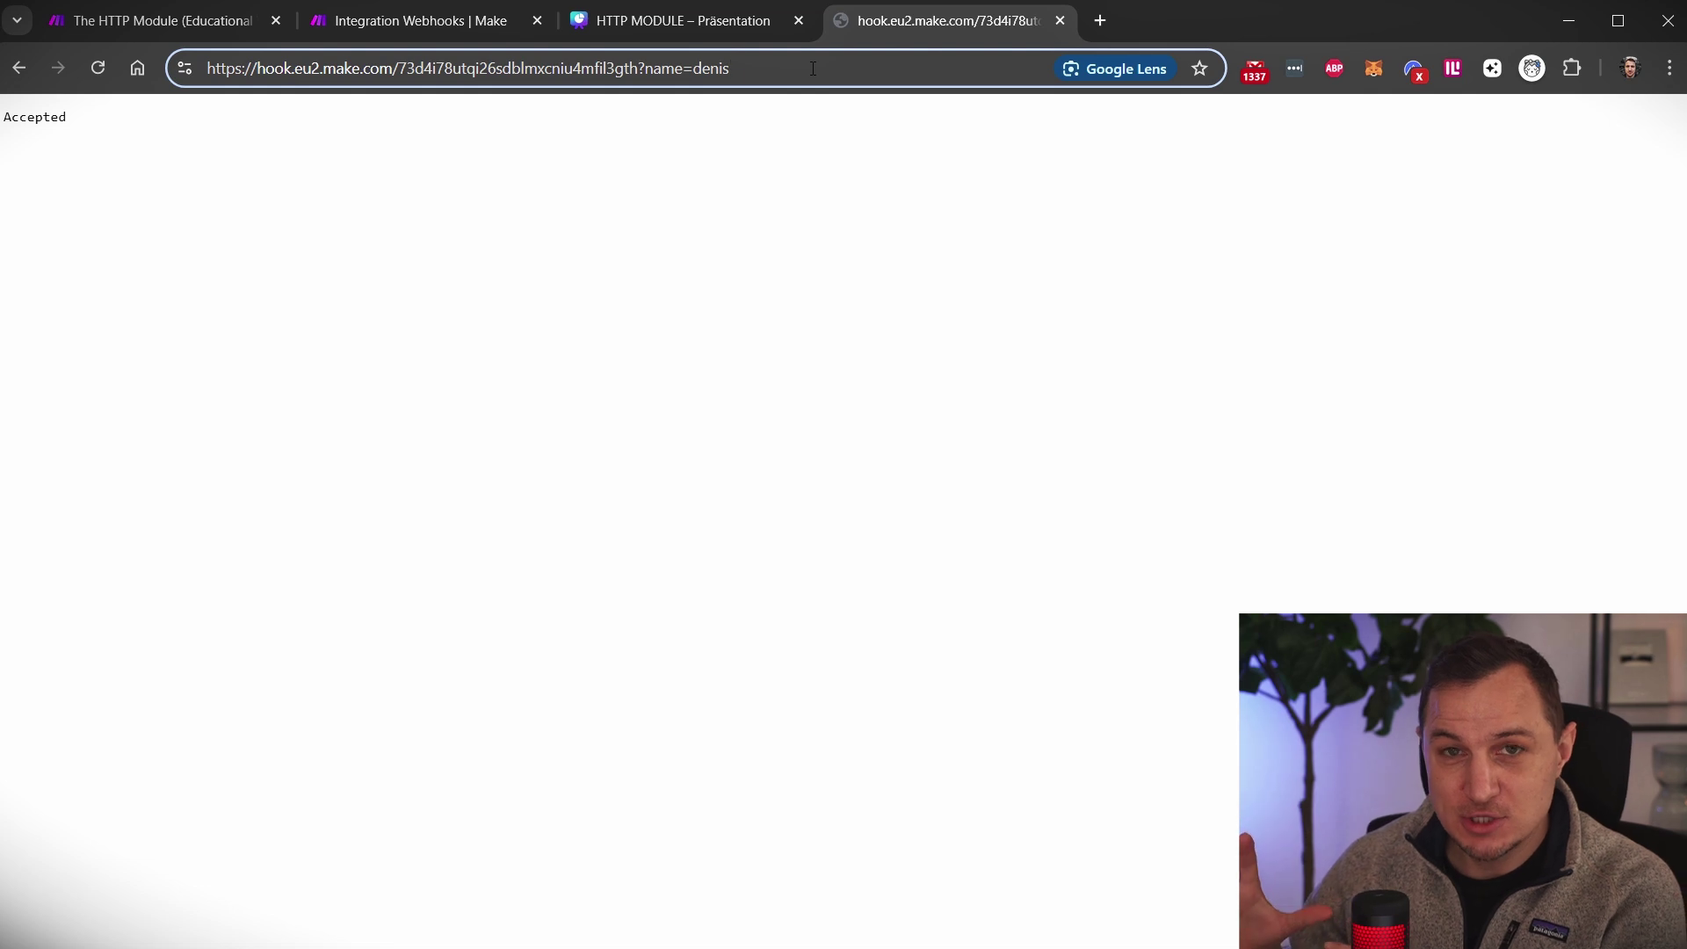
{"action": "key", "text": "BackSpace"}
{"action": "key", "text": "BackSpace"}
{"action": "key", "text": "BackSpace"}
{"action": "key", "text": "BackSpace"}
{"action": "key", "text": "BackSpace"}
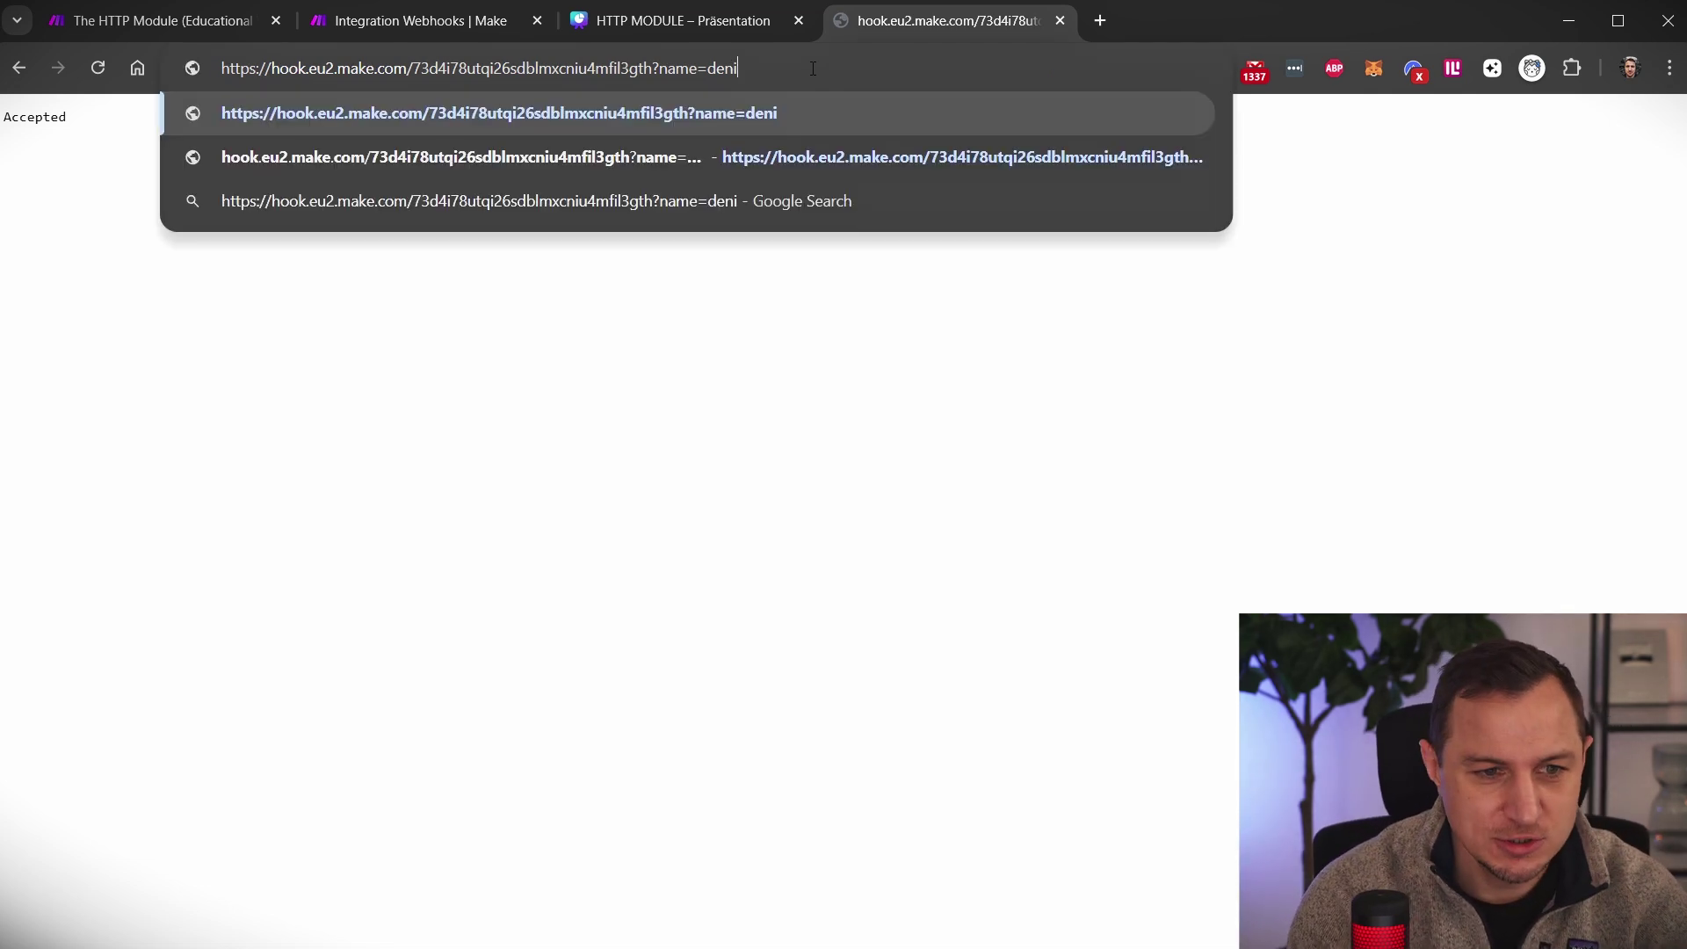
{"action": "type", "text": "qiwerpoiasdf"}
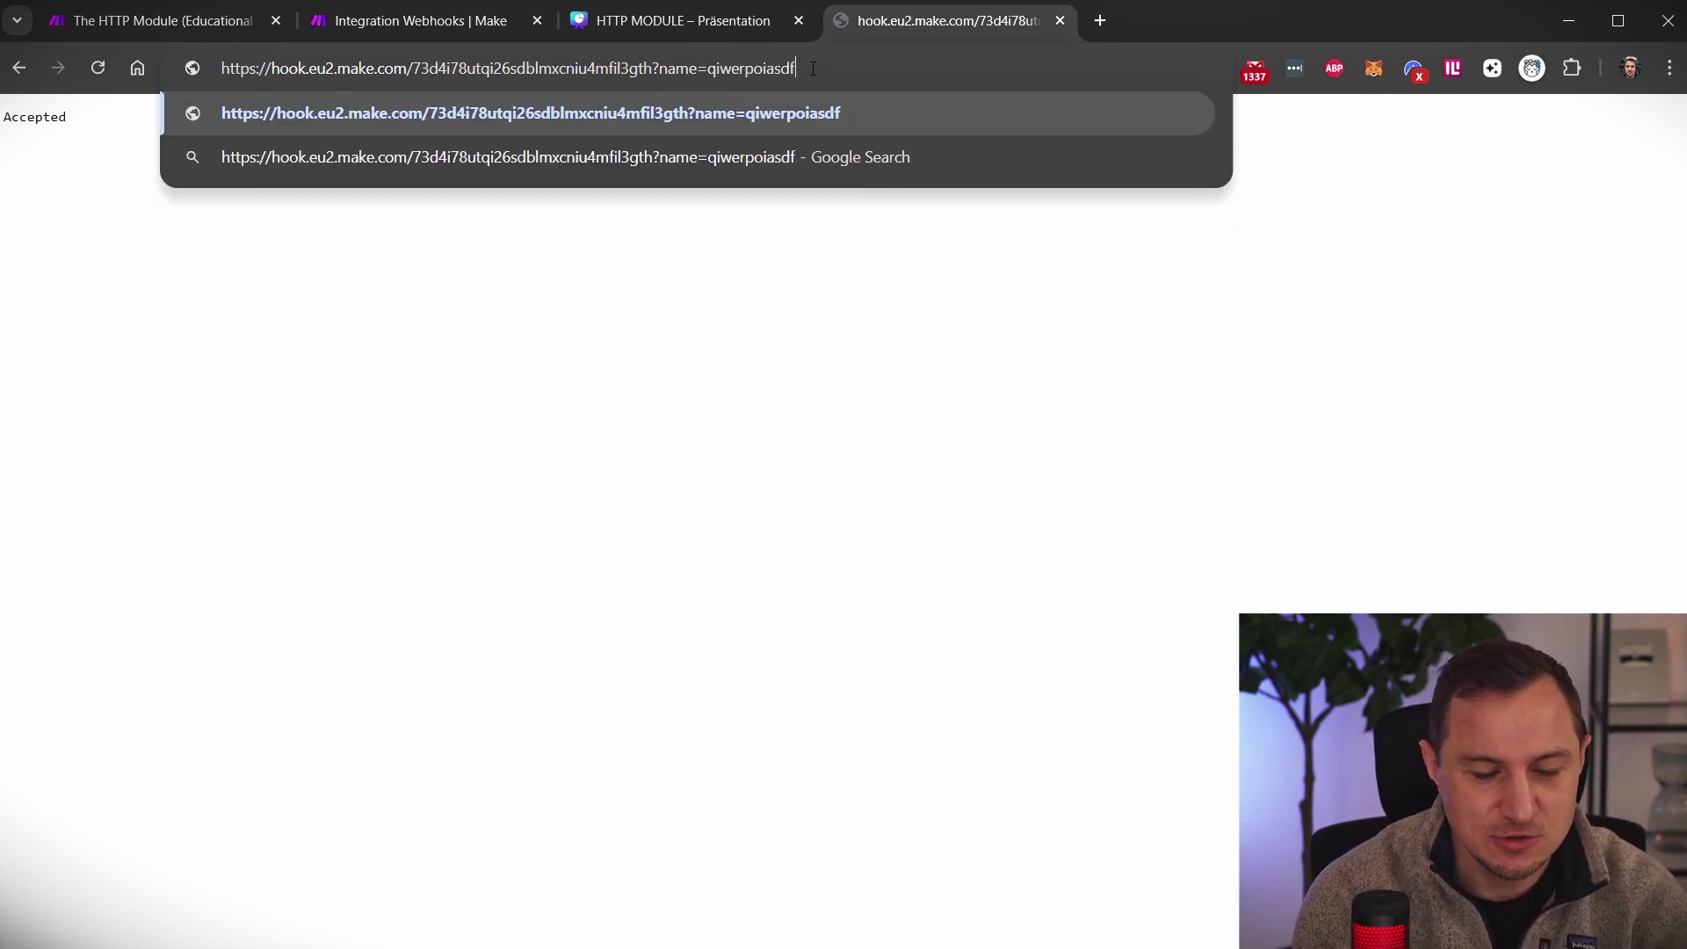
{"action": "key", "text": "BackSpace"}
{"action": "key", "text": "BackSpace"}
{"action": "key", "text": "BackSpace"}
{"action": "key", "text": "BackSpace"}
{"action": "key", "text": "BackSpace"}
{"action": "key", "text": "BackSpace"}
{"action": "key", "text": "BackSpace"}
{"action": "key", "text": "BackSpace"}
{"action": "key", "text": "BackSpace"}
{"action": "key", "text": "BackSpace"}
{"action": "key", "text": "BackSpace"}
{"action": "key", "text": "BackSpace"}
{"action": "type", "text": "what t"}
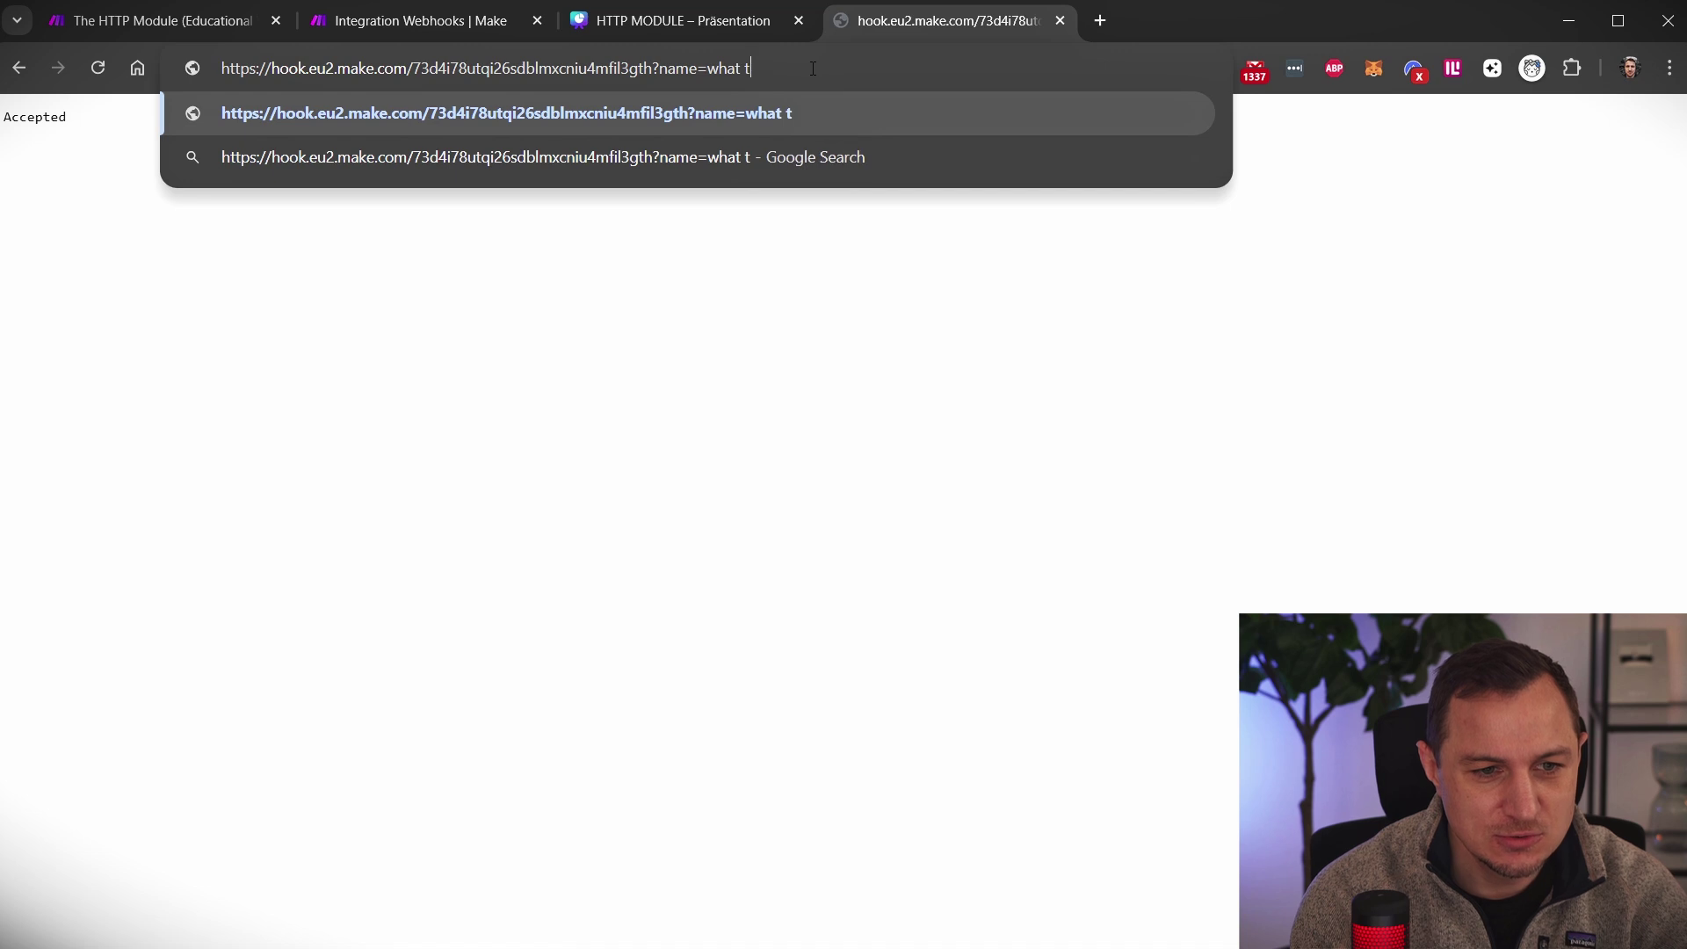
{"action": "type", "text": "o do with so and so"}
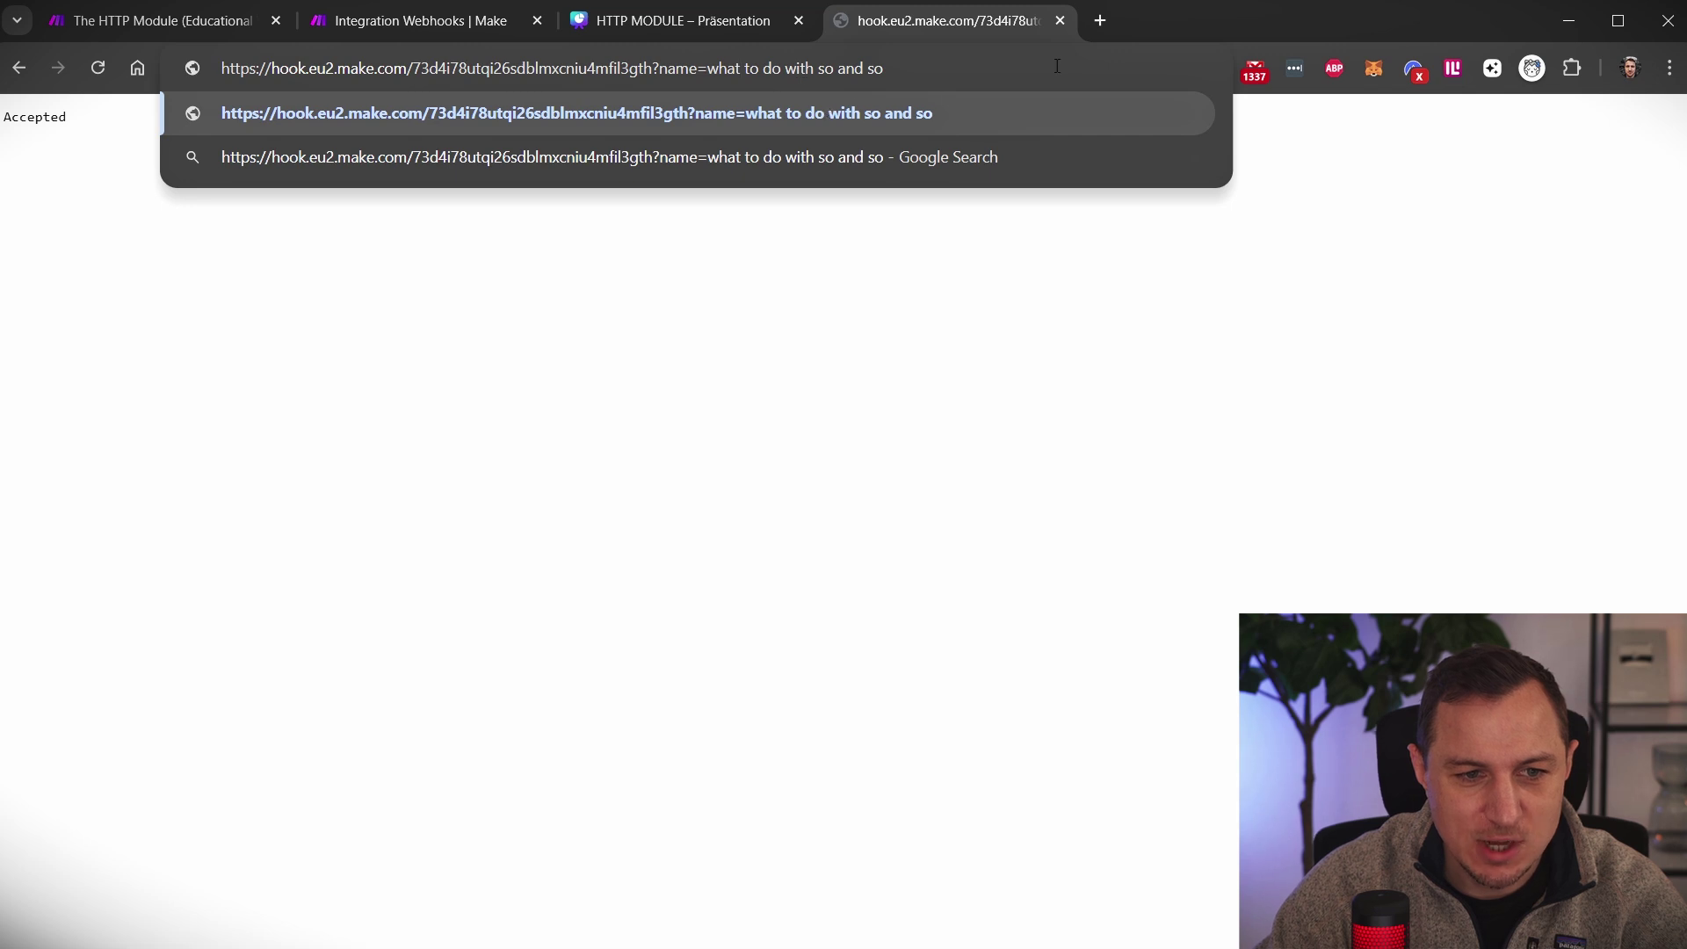
{"action": "left_click", "coordinate": [362, 23]}
Start a single run and resend the webhook request with the new name
{"action": "left_click", "coordinate": [139, 897]}
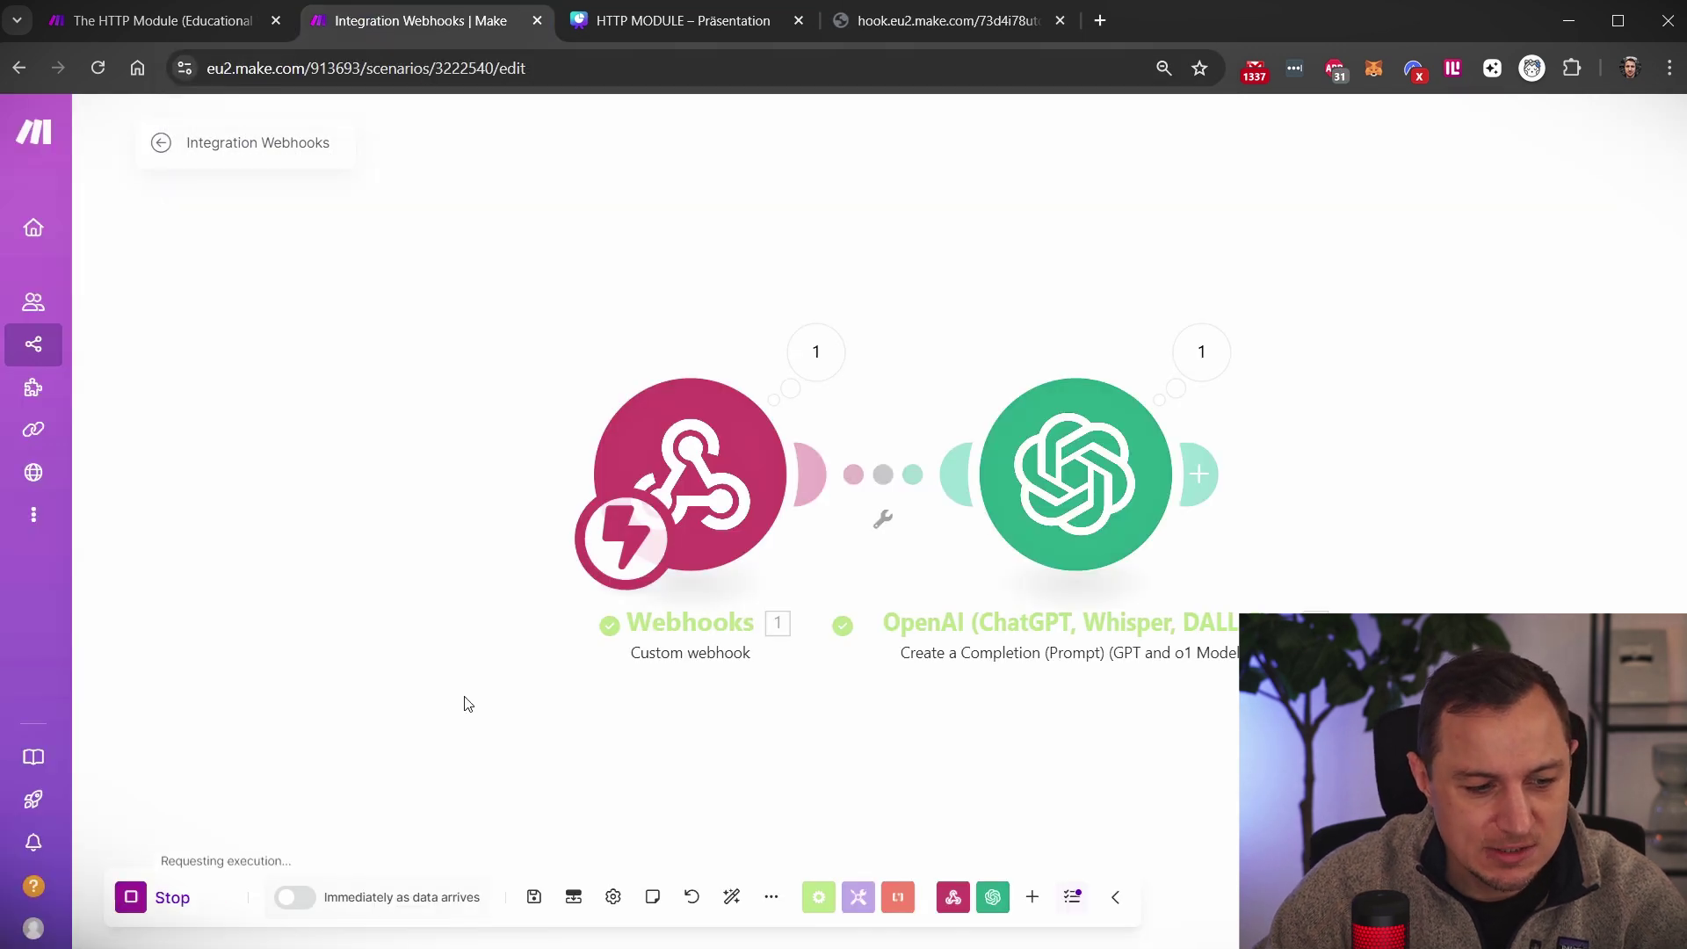
{"action": "left_click", "coordinate": [949, 28]}
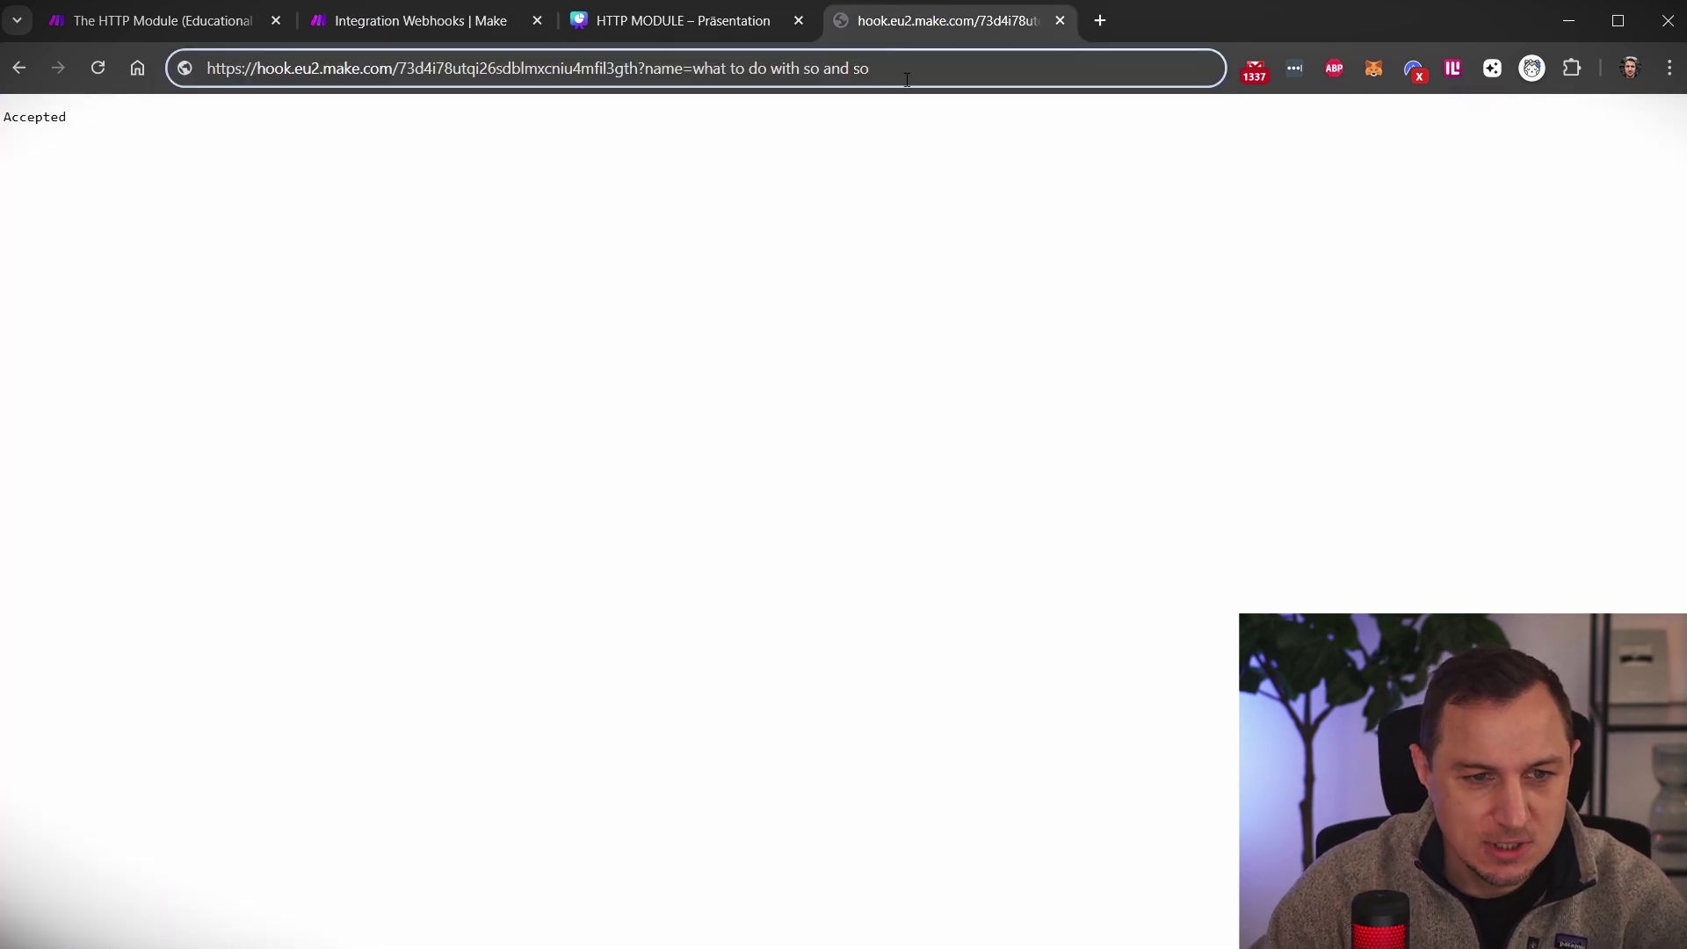
{"action": "key", "text": "Return"}
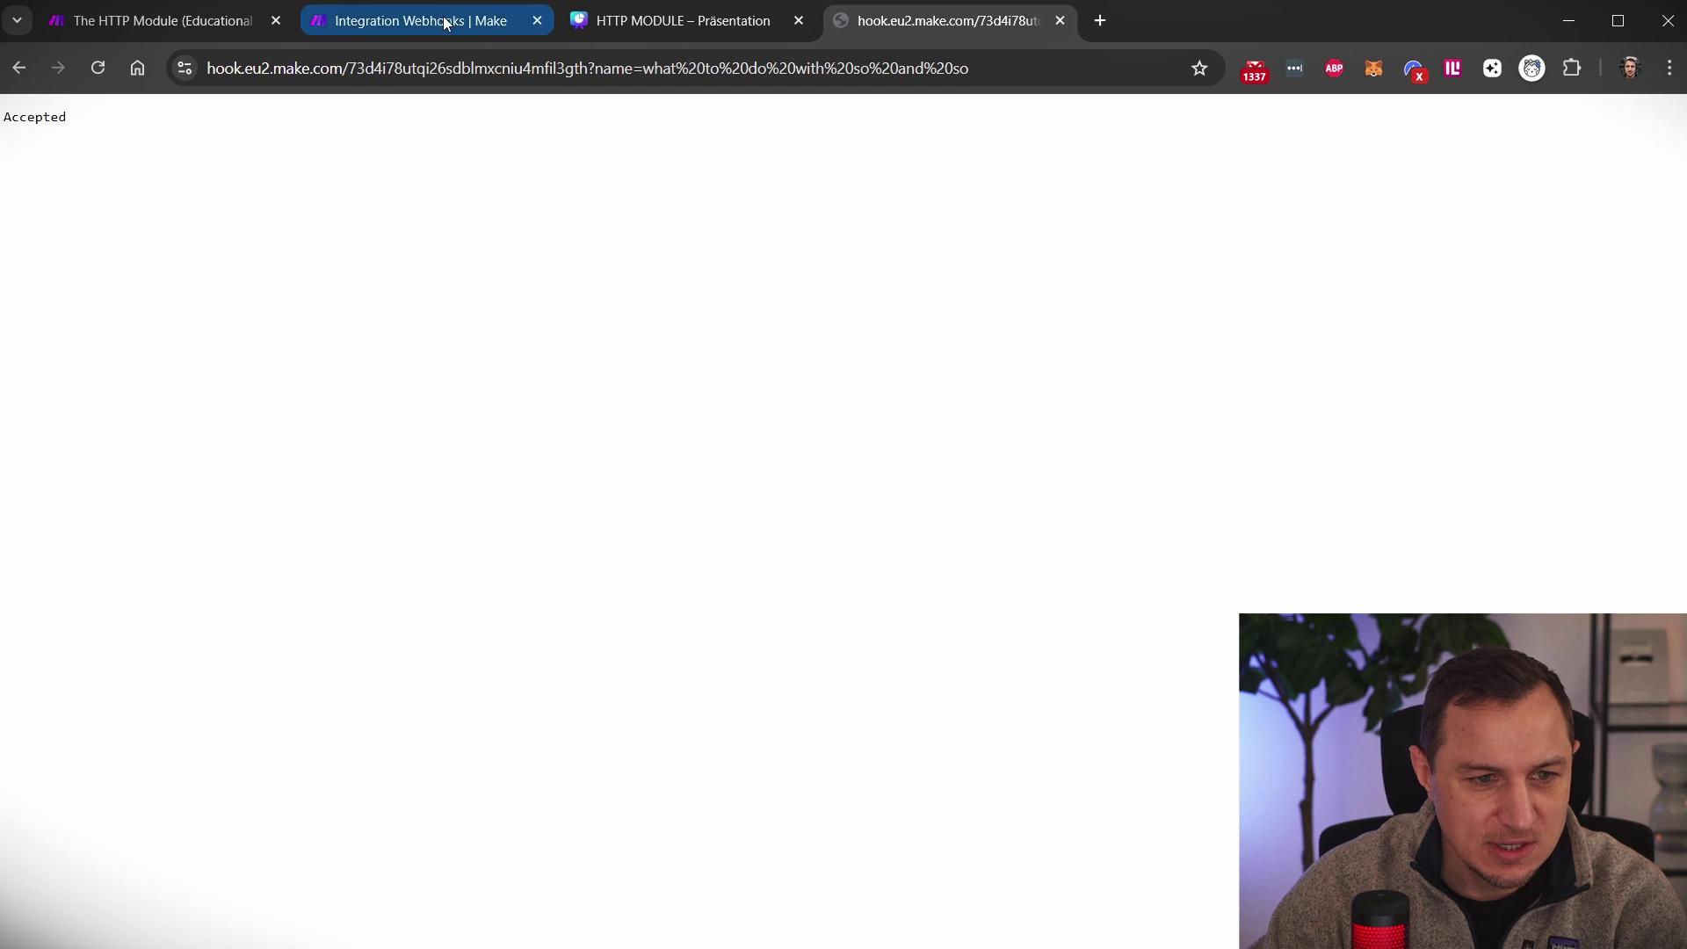
{"action": "left_click", "coordinate": [445, 19]}
Inspect the webhook's received name and the OpenAI jokes generated for it
{"action": "left_click", "coordinate": [807, 334]}
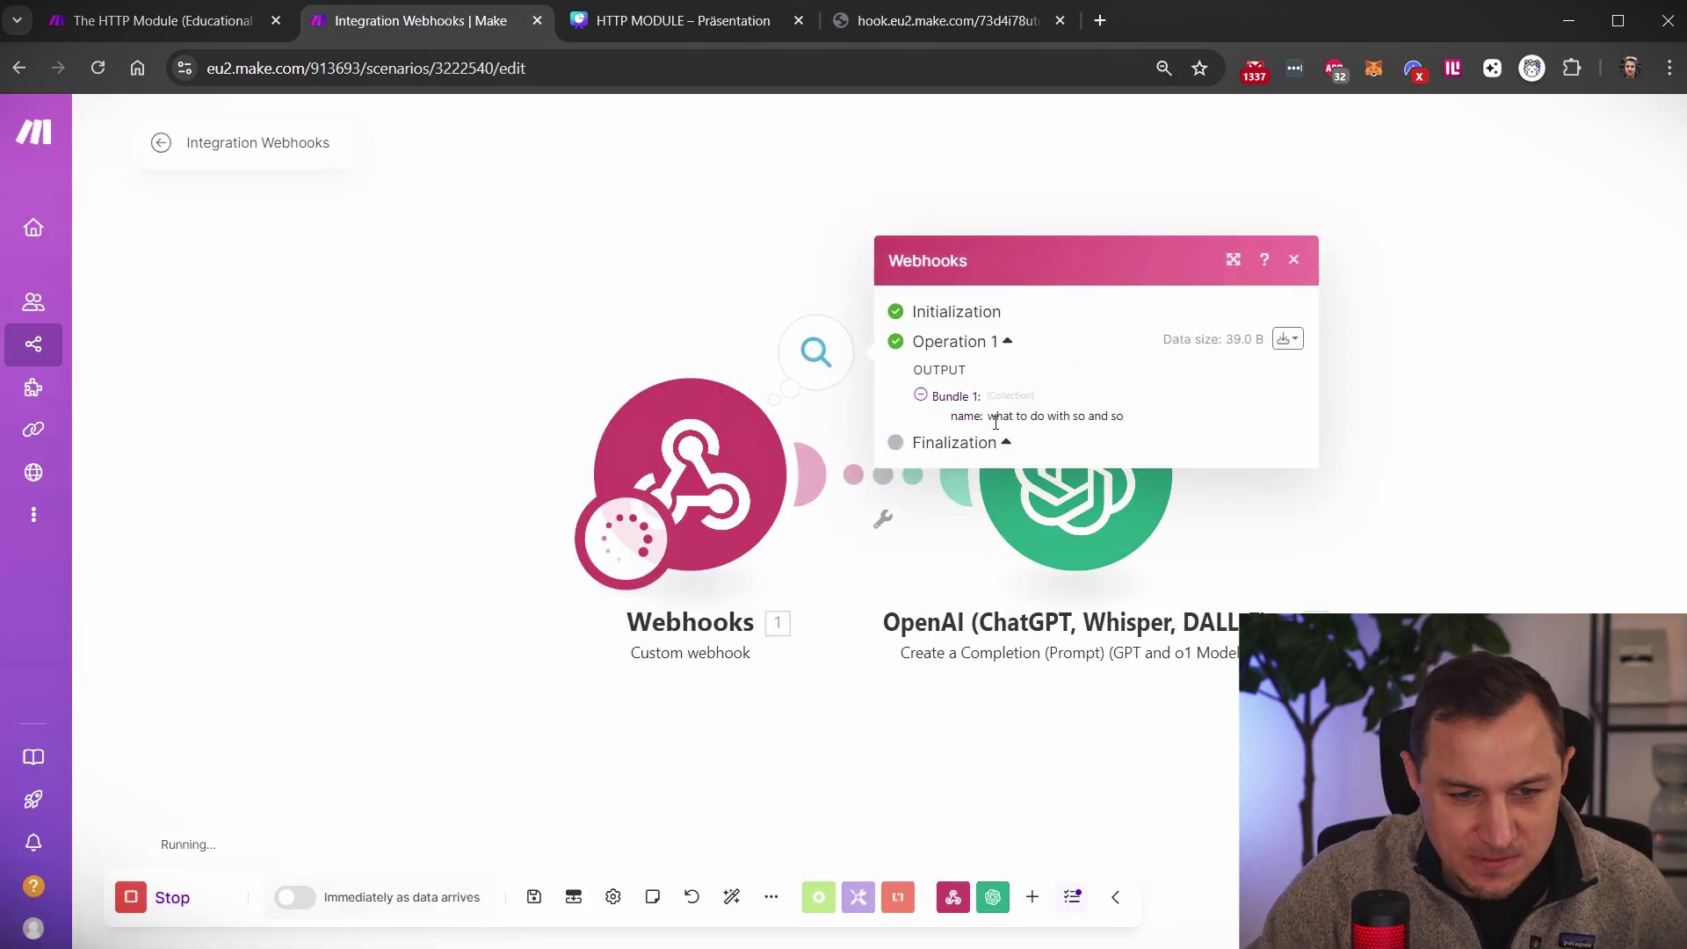
{"action": "left_click_drag", "start_coordinate": [989, 415], "coordinate": [1118, 413]}
{"action": "left_click", "coordinate": [1468, 342]}
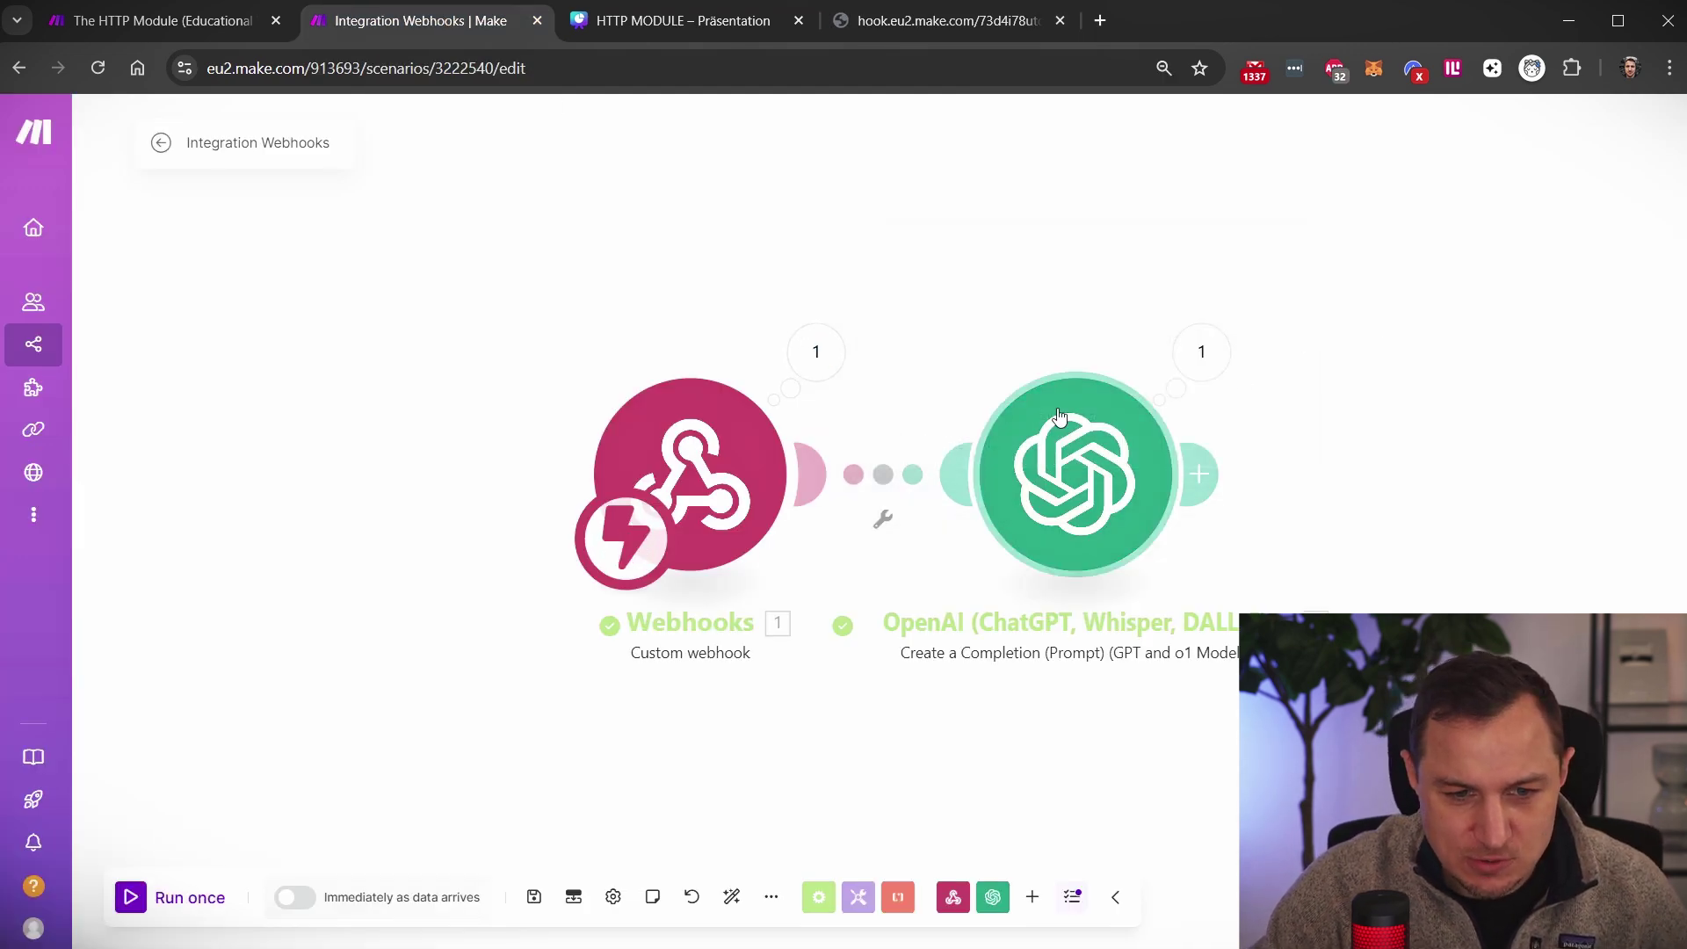
{"action": "left_click", "coordinate": [1212, 356]}
{"action": "left_click", "coordinate": [1305, 498]}
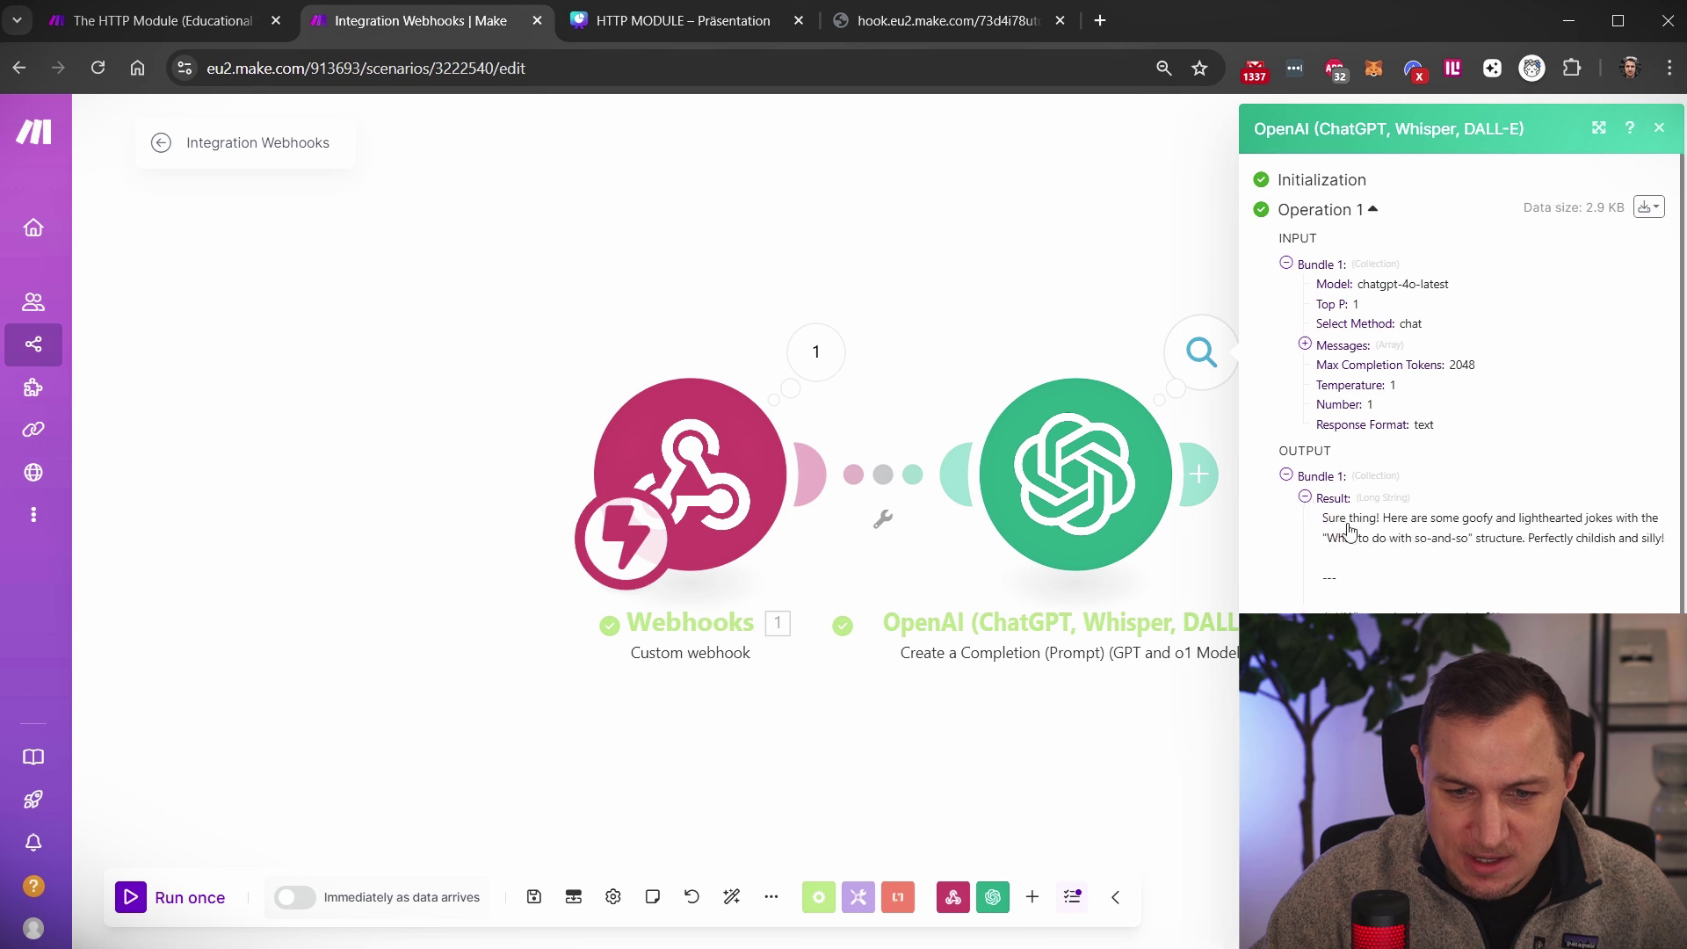
{"action": "triple_click", "coordinate": [1318, 528]}
{"action": "left_click", "coordinate": [1002, 154]}
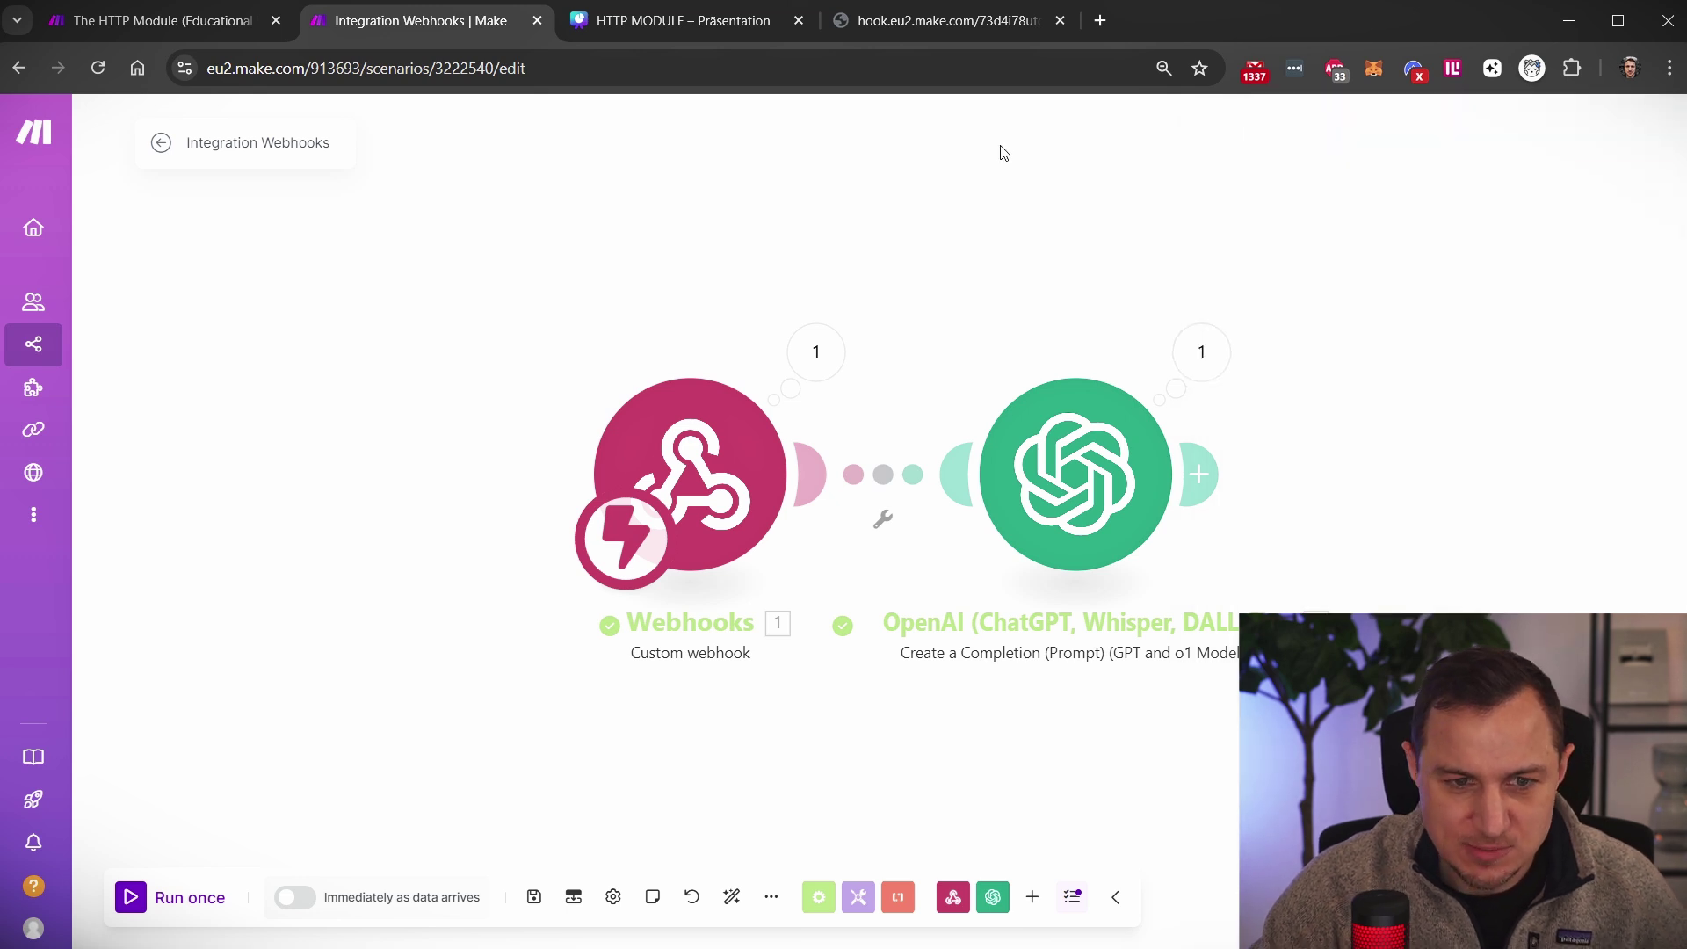
{"action": "left_click", "coordinate": [934, 22]}
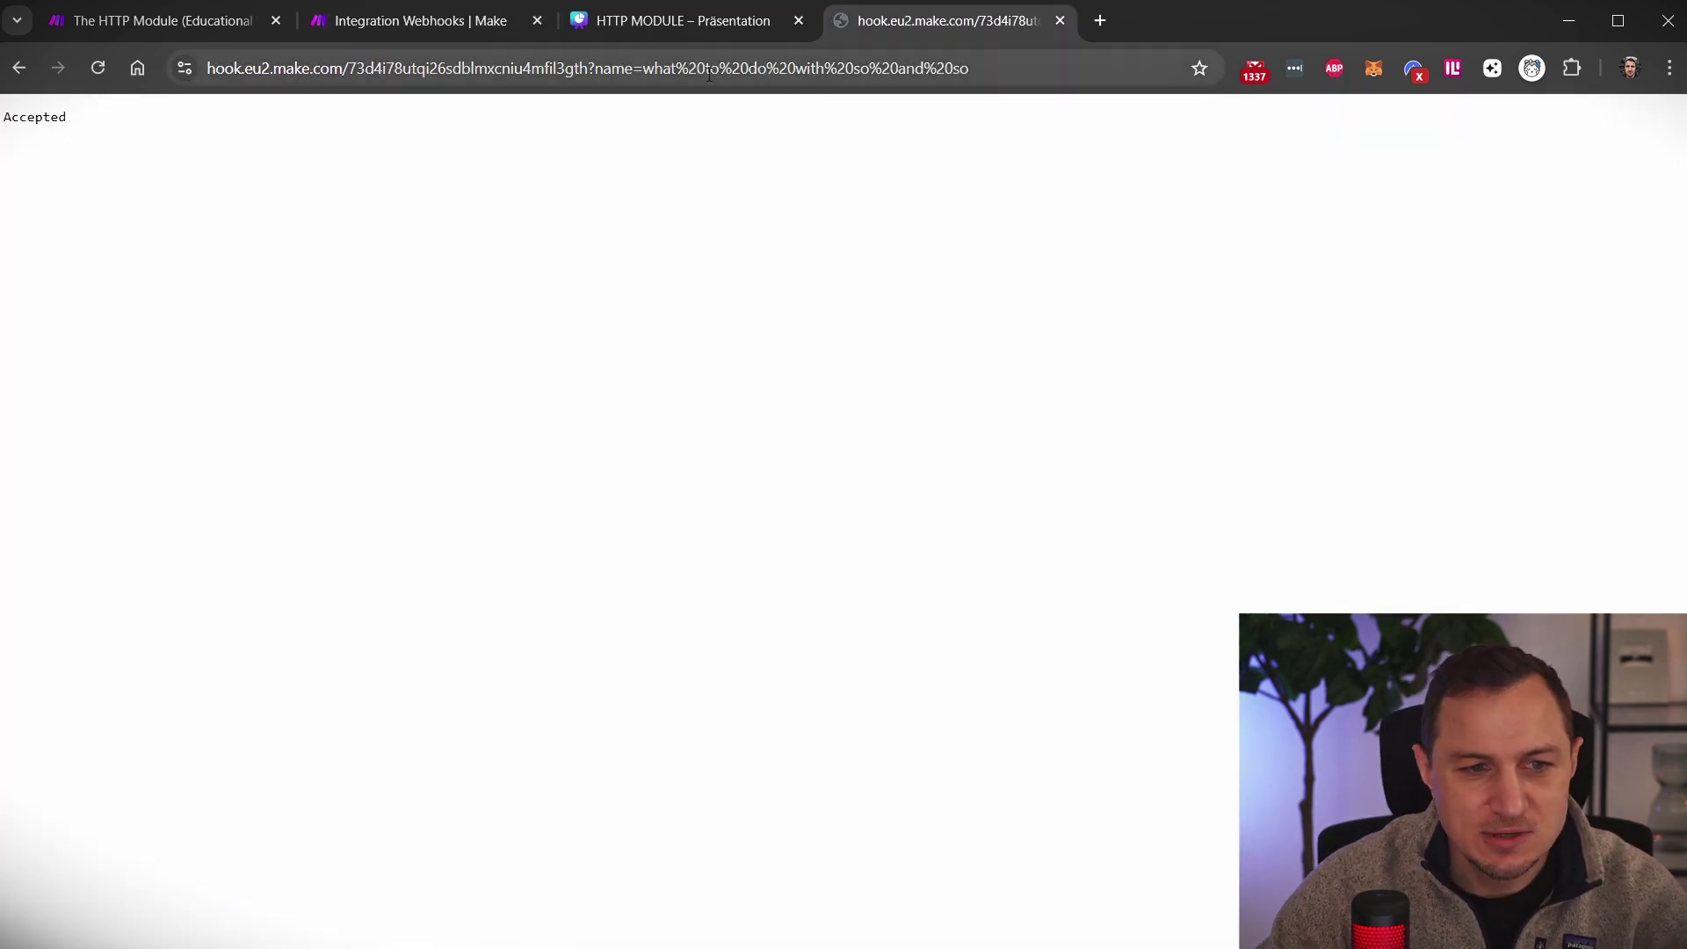
Replace the old name text in the webhook URL with a first name
{"action": "mouse_move", "coordinate": [675, 73]}
{"action": "left_mouse_down"}
{"action": "mouse_move", "coordinate": [722, 73]}
{"action": "mouse_move", "coordinate": [707, 68]}
{"action": "left_mouse_up"}
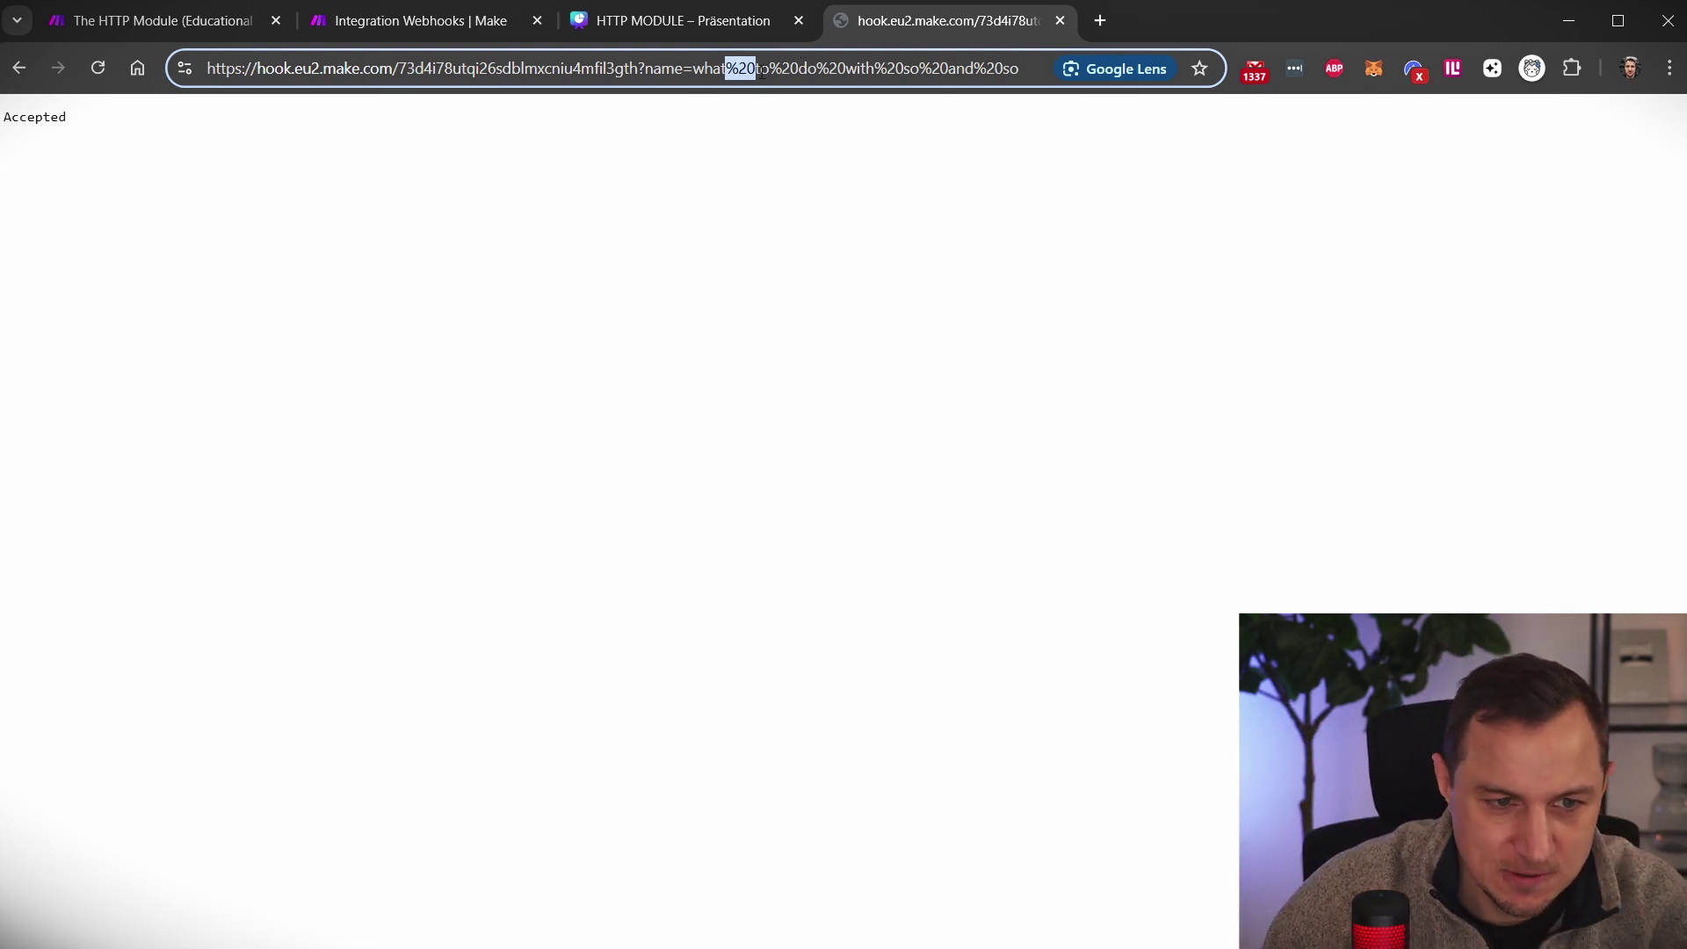
{"action": "left_click_drag", "start_coordinate": [725, 69], "coordinate": [1055, 67]}
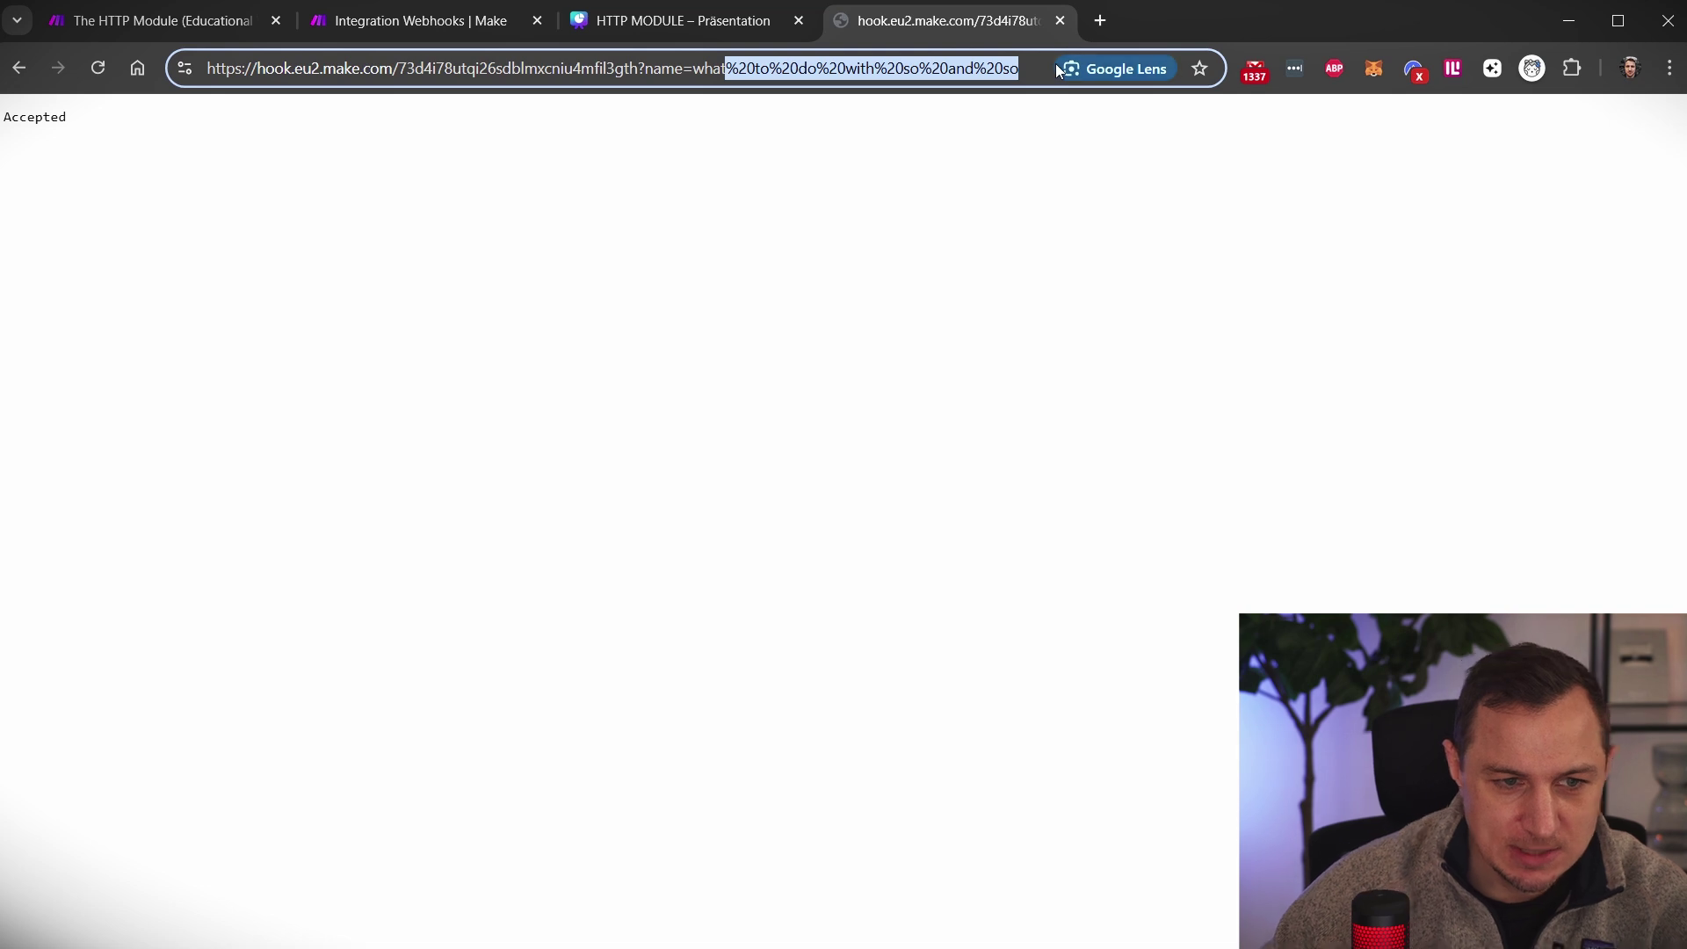
{"action": "key", "text": "BackSpace"}
{"action": "type", "text": "?"}
{"action": "key", "text": "BackSpace"}
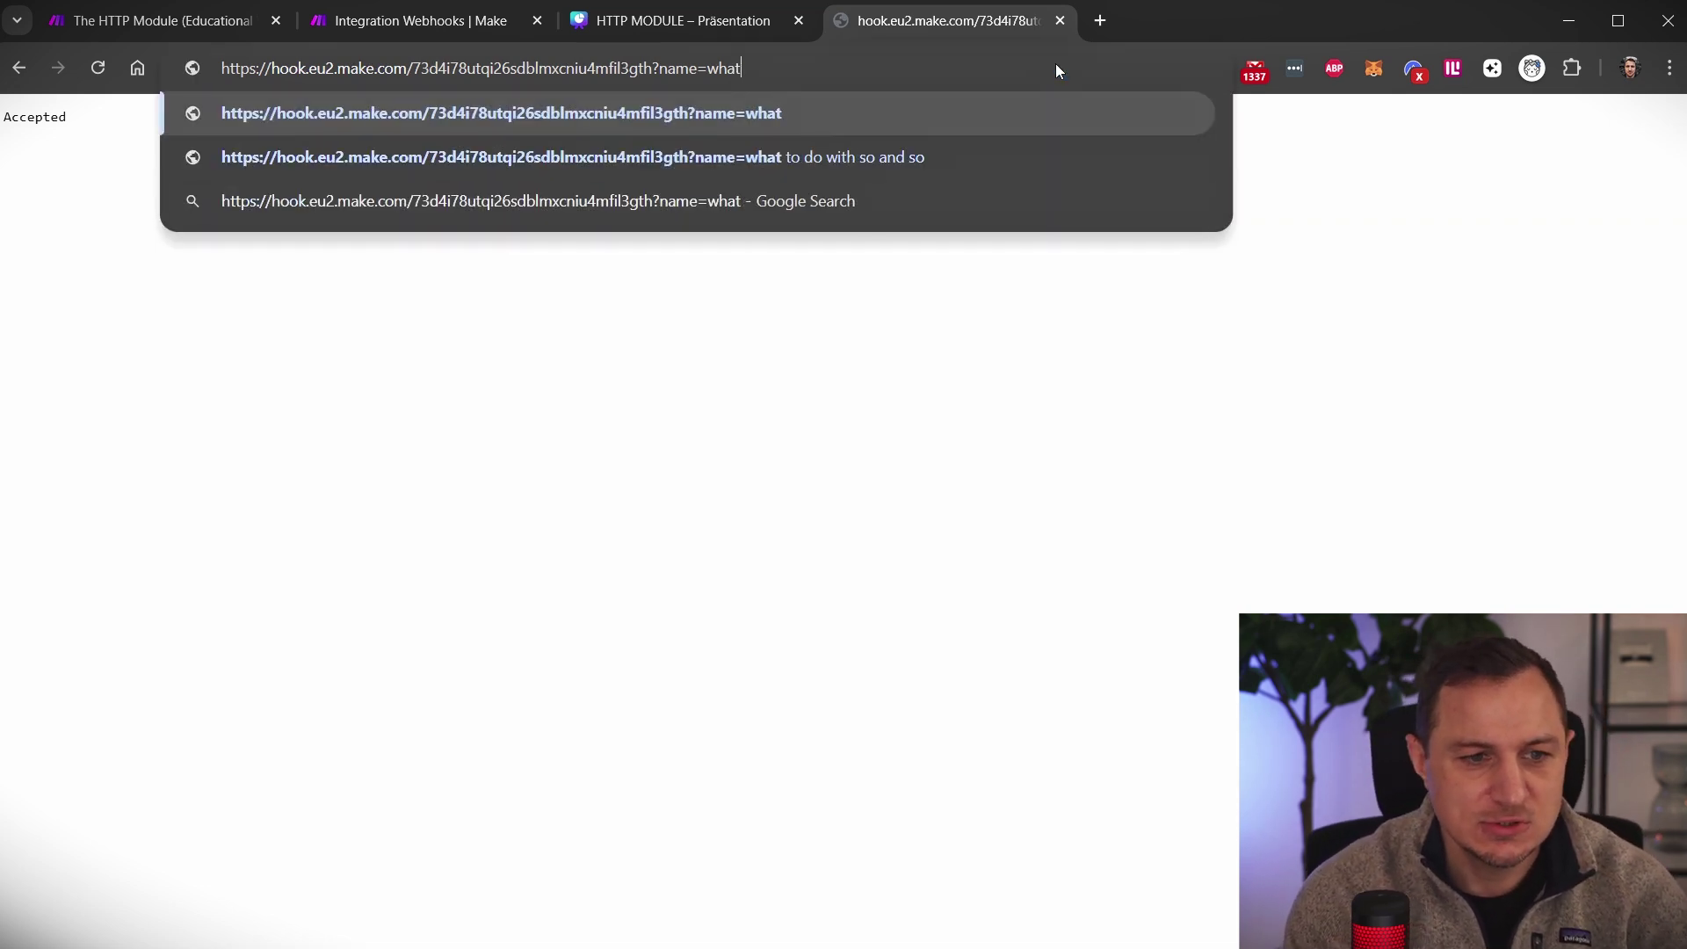
{"action": "key", "text": "BackSpace"}
{"action": "key", "text": "BackSpace"}
{"action": "key", "text": "BackSpace"}
{"action": "key", "text": "BackSpace"}
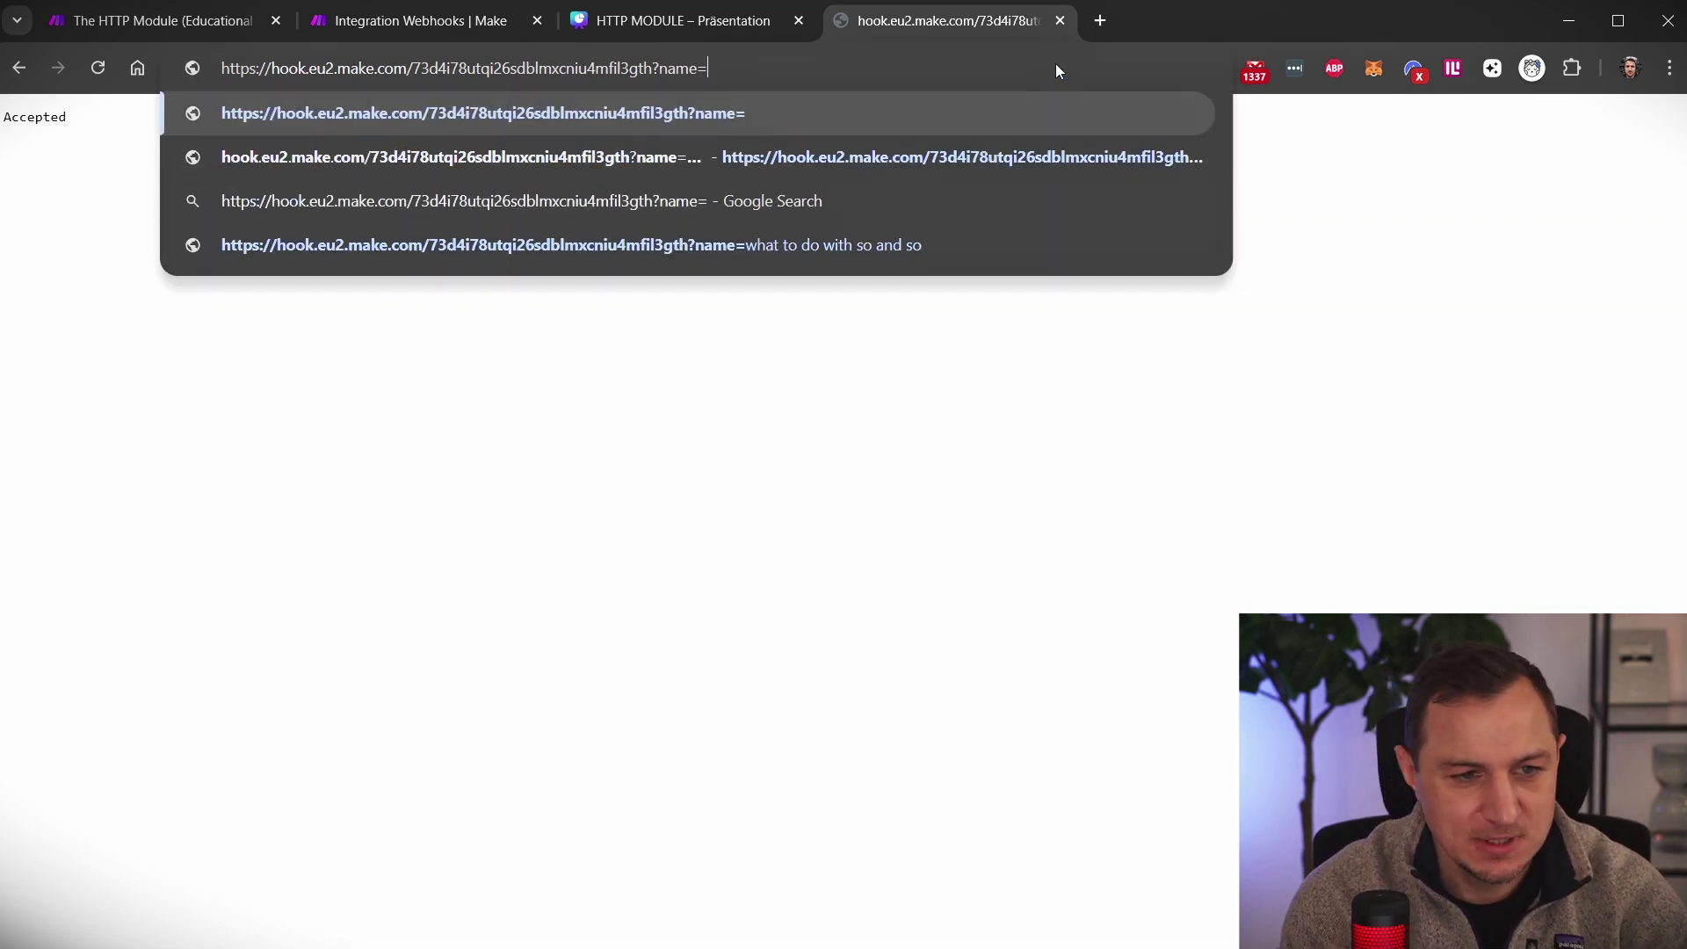
{"action": "type", "text": "denis\""}
{"action": "key", "text": "BackSpace"}
{"action": "type", "text": "\""}
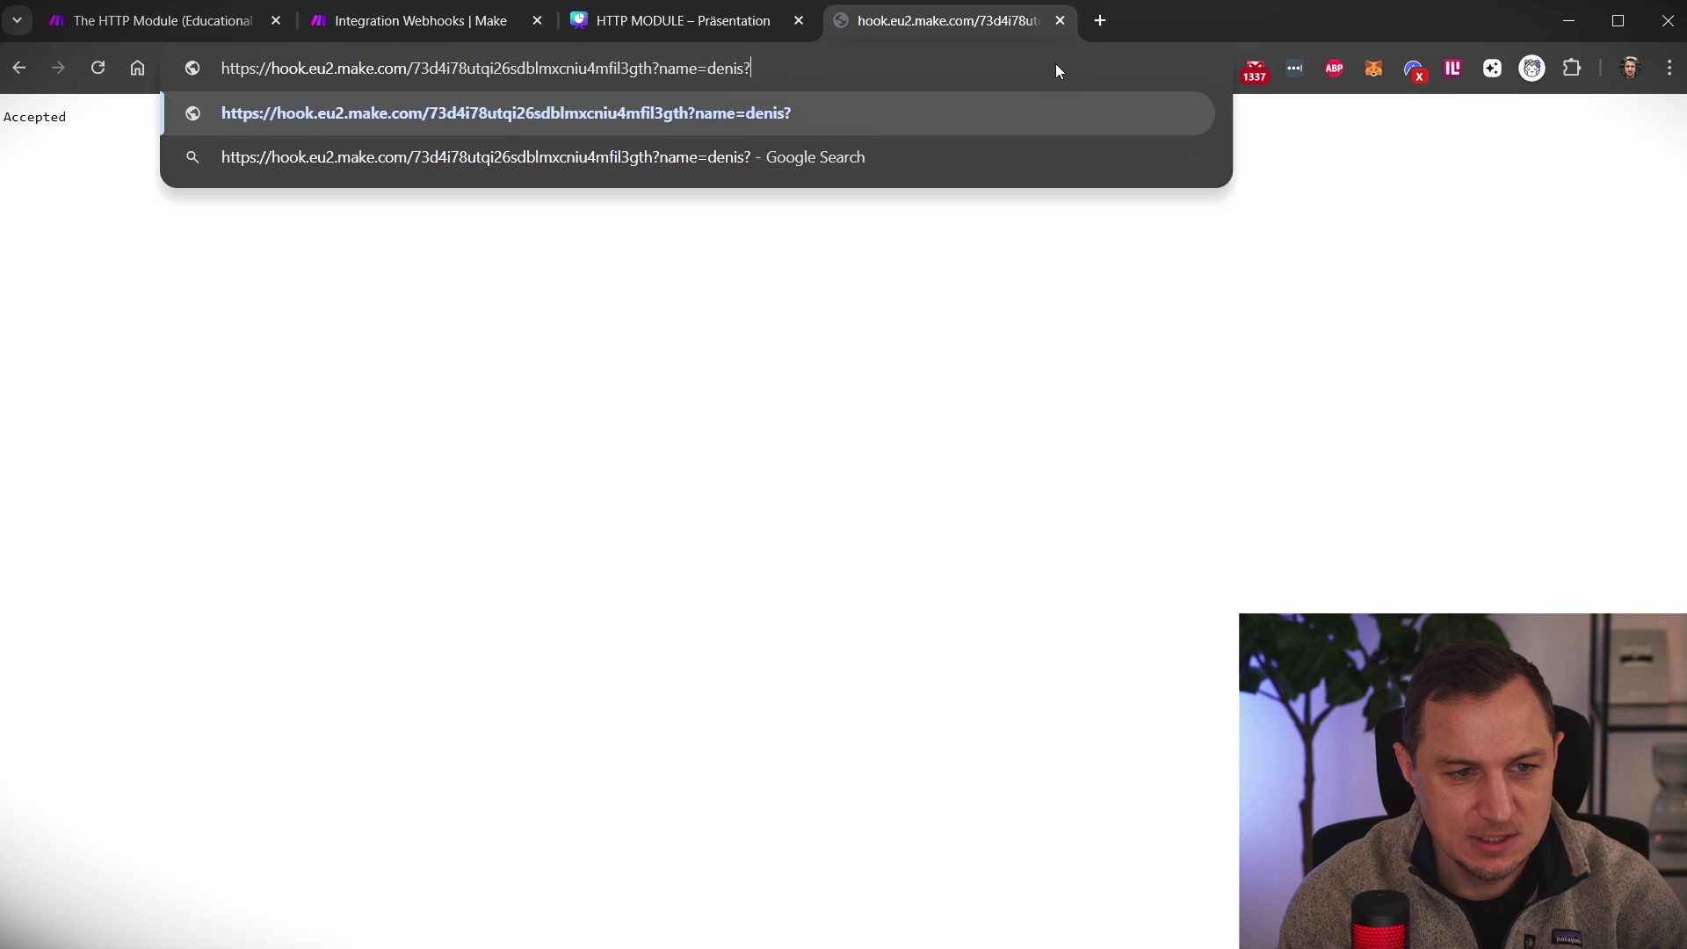
{"action": "key", "text": "BackSpace"}
{"action": "type", "text": "\""}
{"action": "key", "text": "BackSpace"}
Append &age=36 to the URL and point out the name and age parameters
{"action": "type", "text": "&age?"}
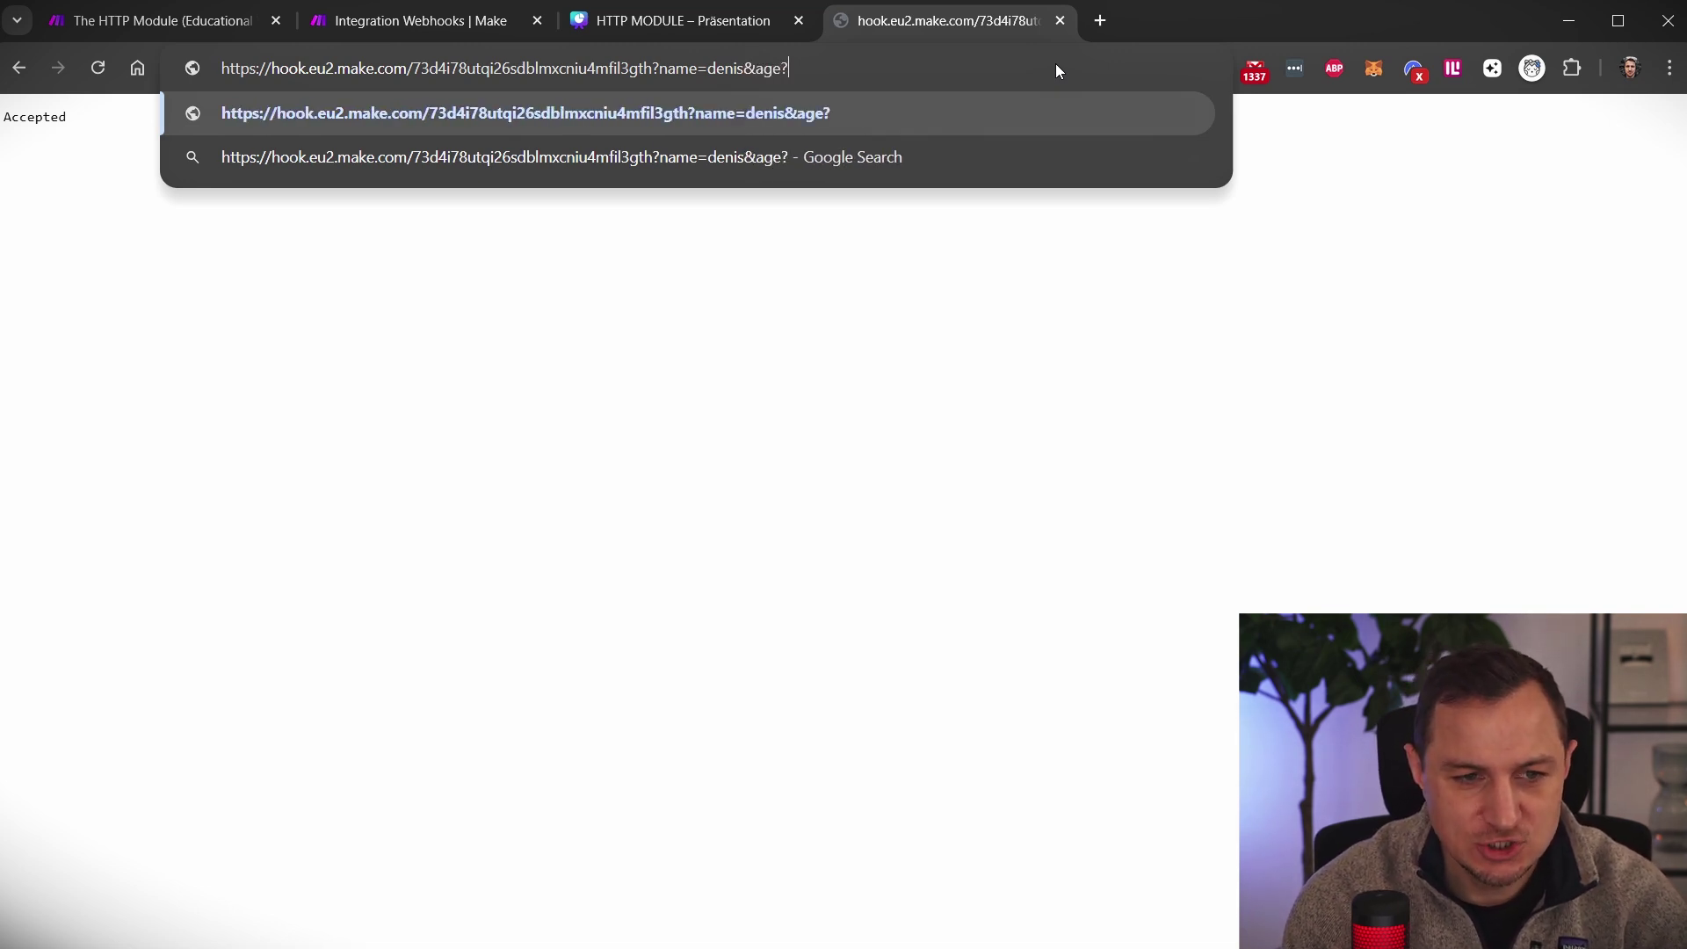
{"action": "key", "text": "BackSpace"}
{"action": "type", "text": "=36"}
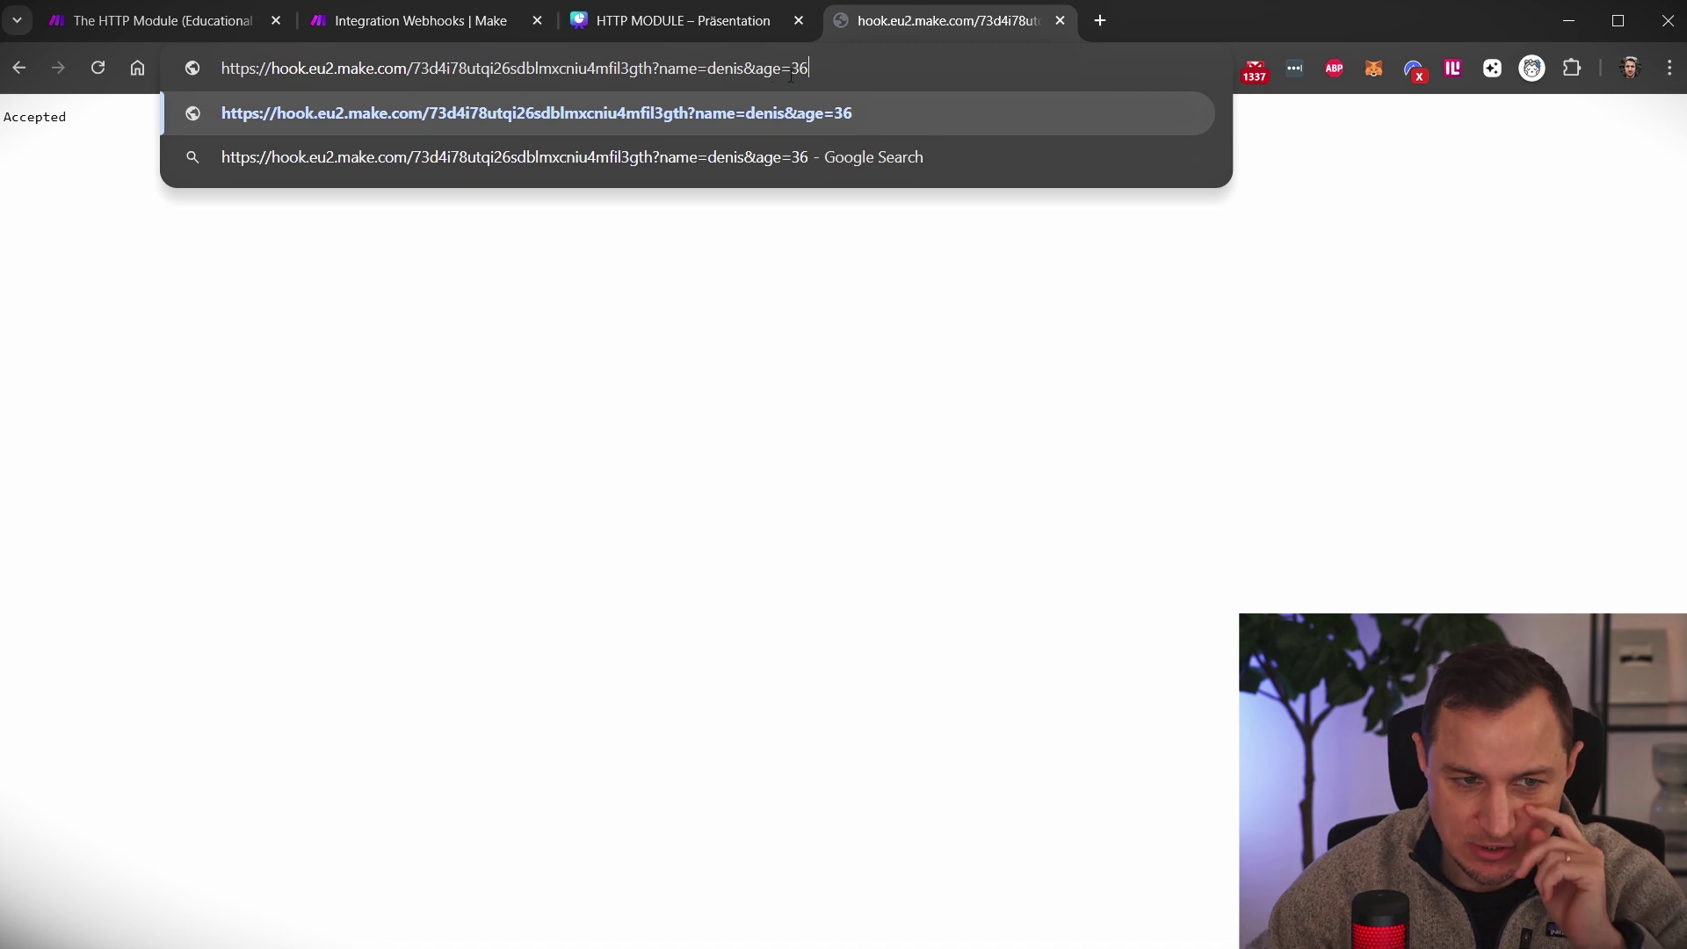
{"action": "mouse_move", "coordinate": [754, 67]}
{"action": "left_mouse_down"}
{"action": "mouse_move", "coordinate": [810, 68]}
{"action": "mouse_move", "coordinate": [755, 70]}
{"action": "left_mouse_up"}
{"action": "left_click", "coordinate": [836, 72]}
{"action": "left_click", "coordinate": [825, 76]}
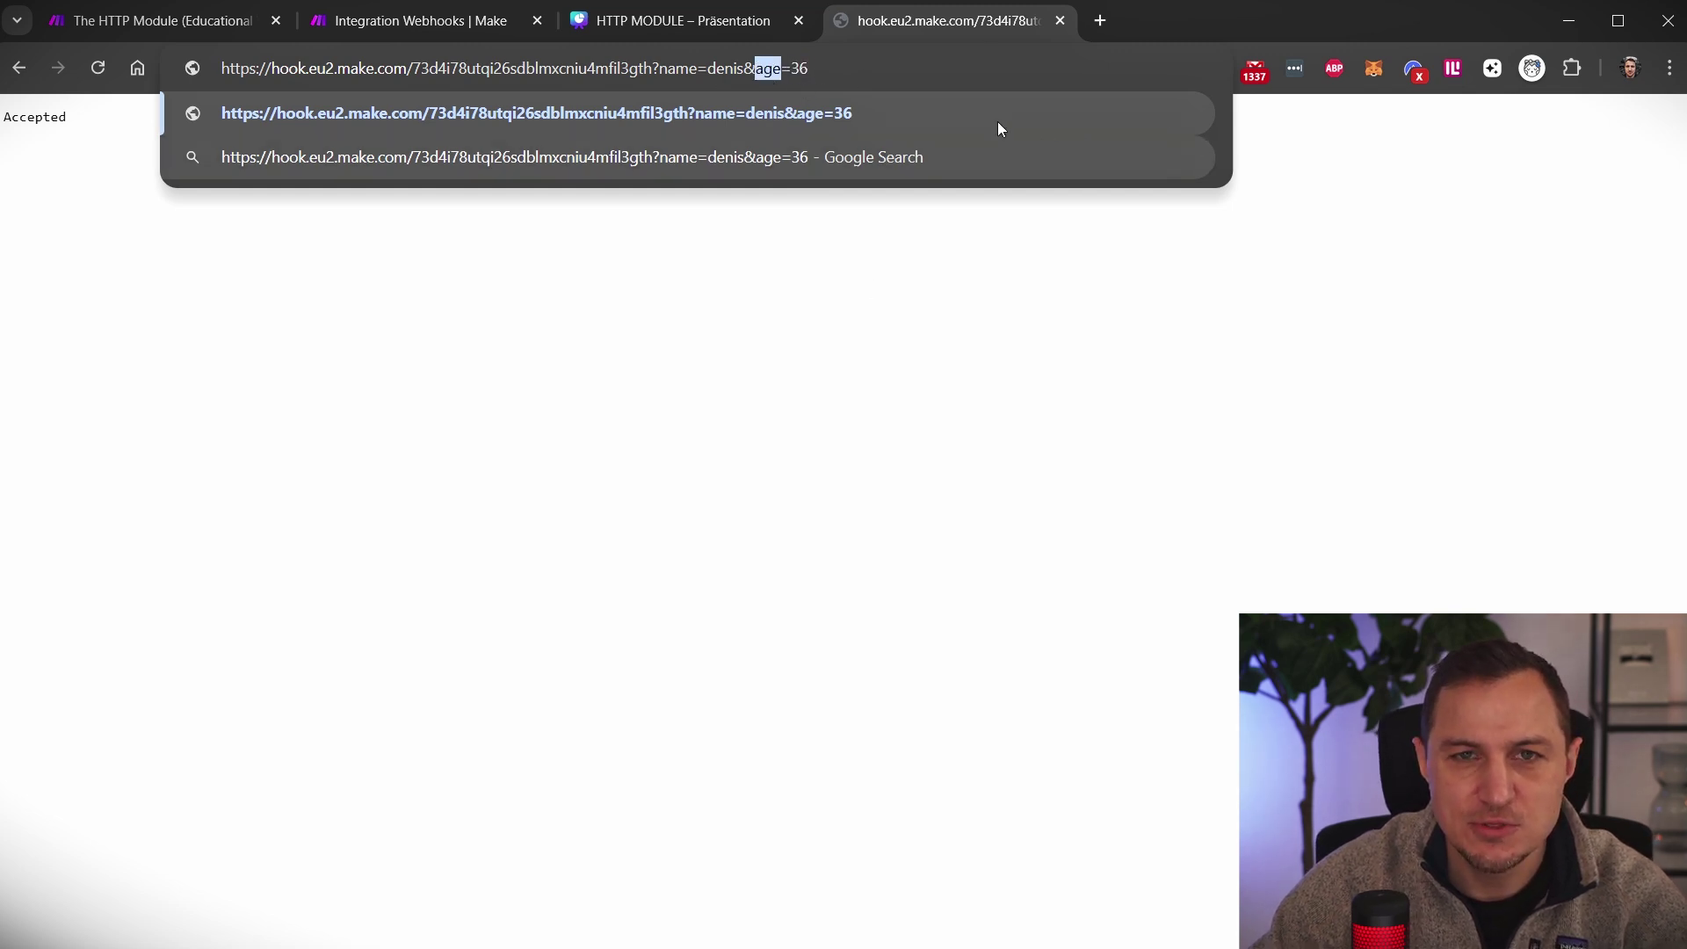
{"action": "key", "text": "End"}
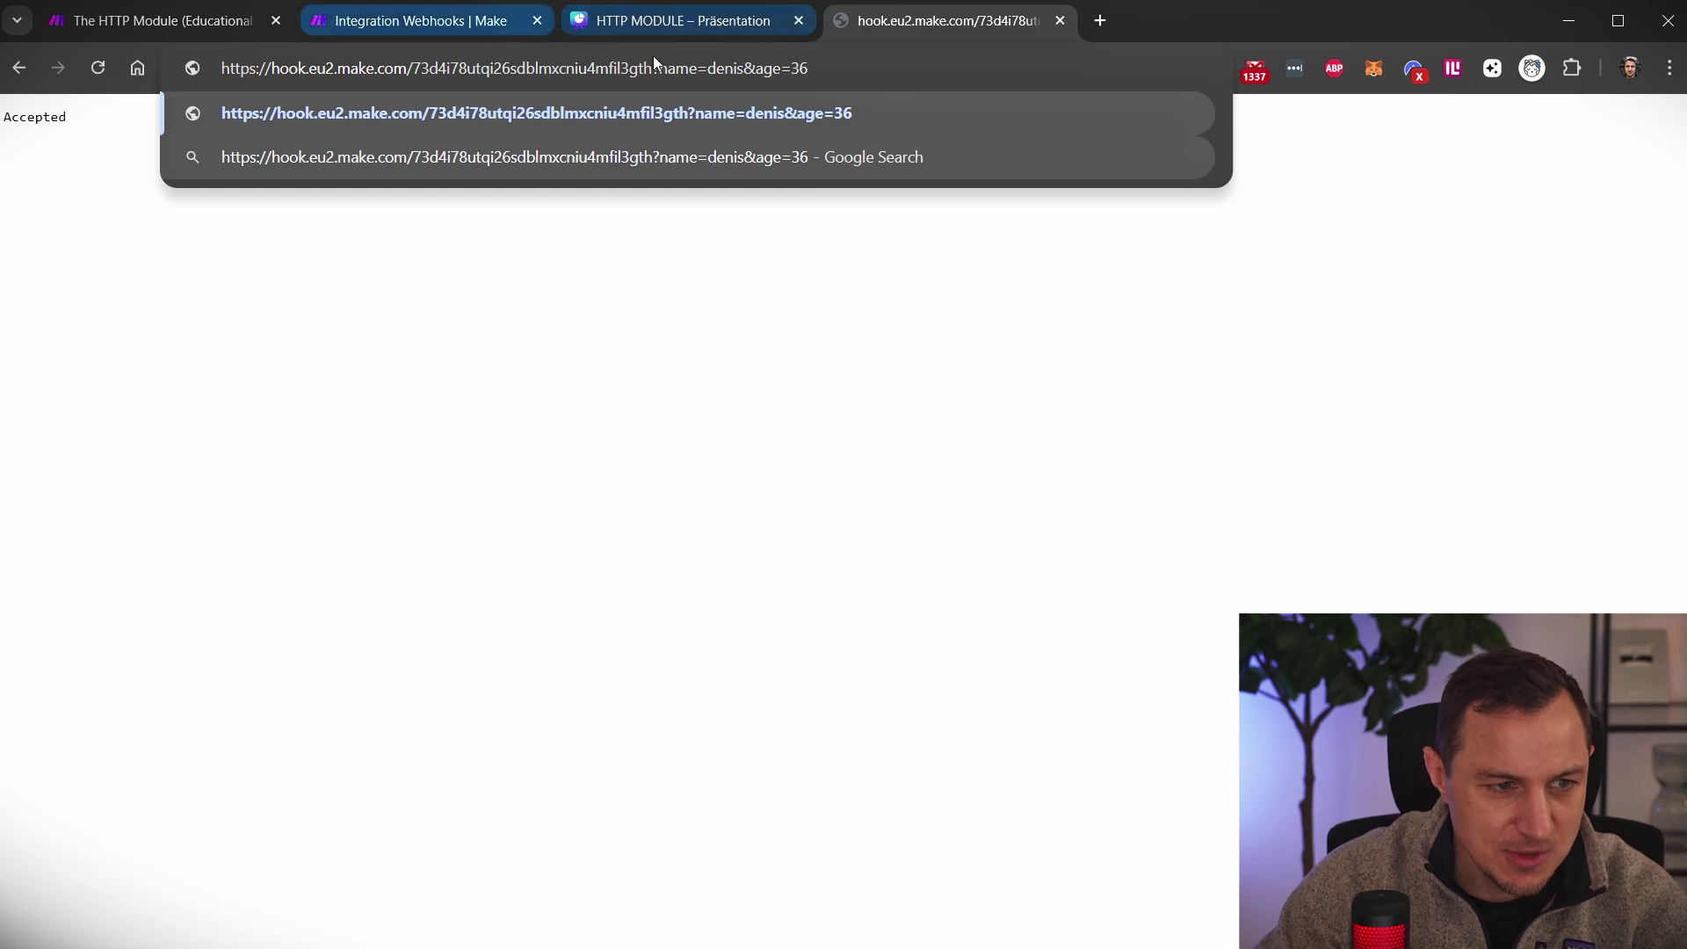
Run the scenario once and resend the webhook request carrying name and age=36
{"action": "left_click", "coordinate": [368, 25]}
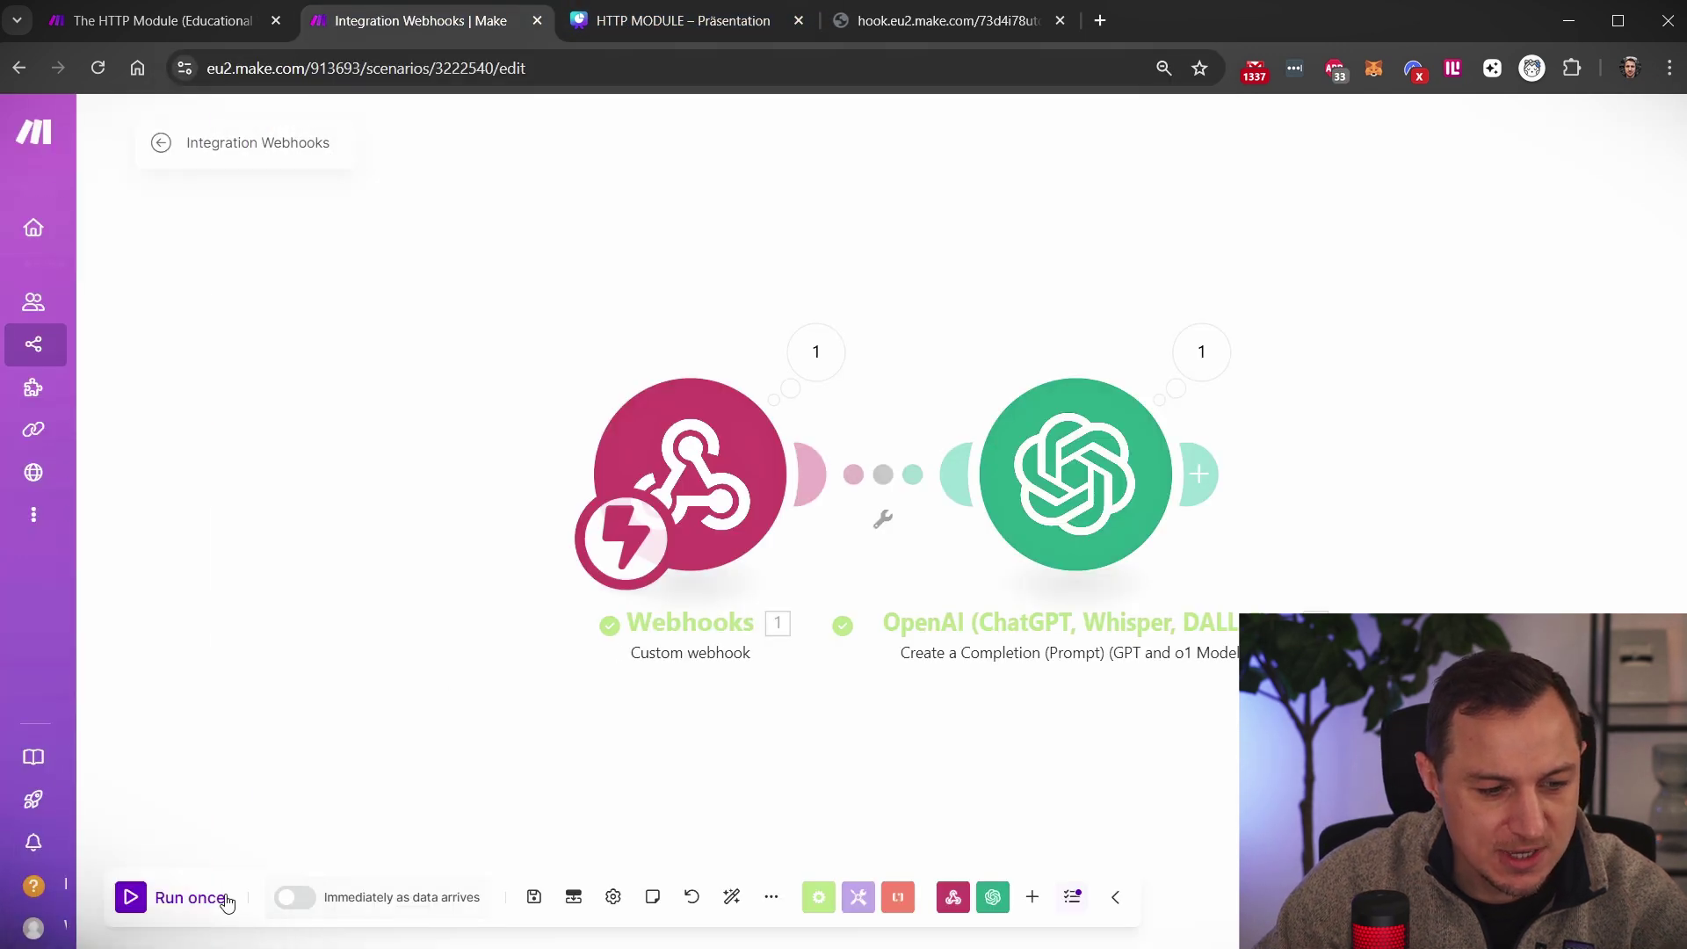
{"action": "left_click", "coordinate": [167, 897]}
{"action": "left_click", "coordinate": [939, 26]}
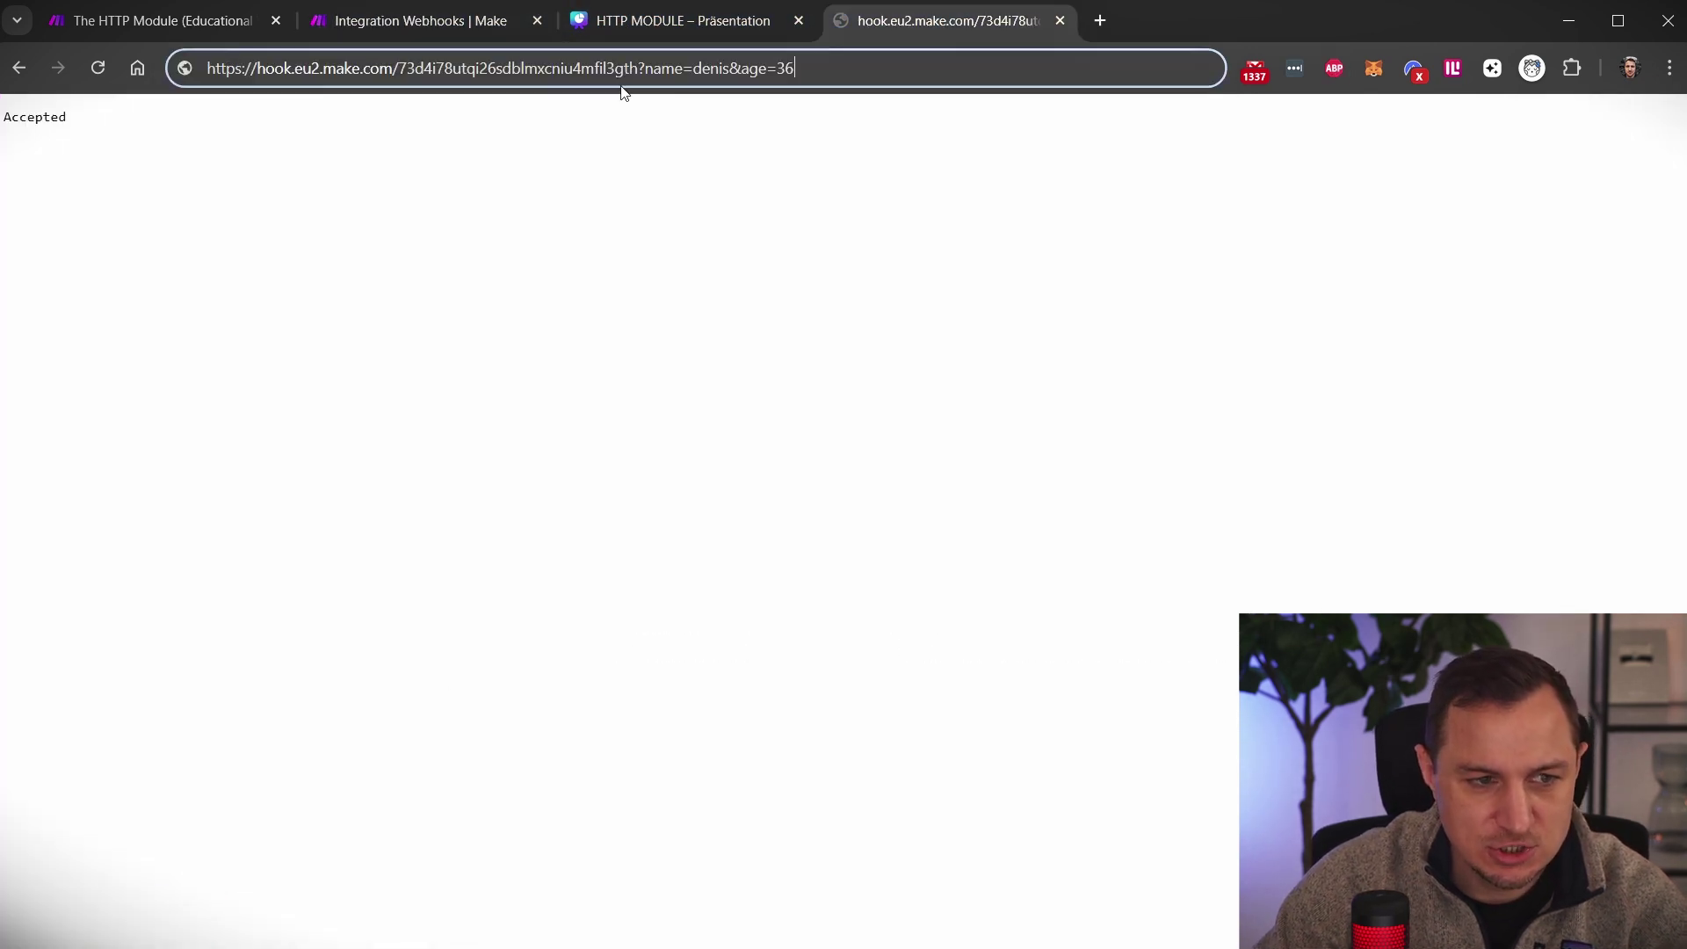
{"action": "key", "text": "Return"}
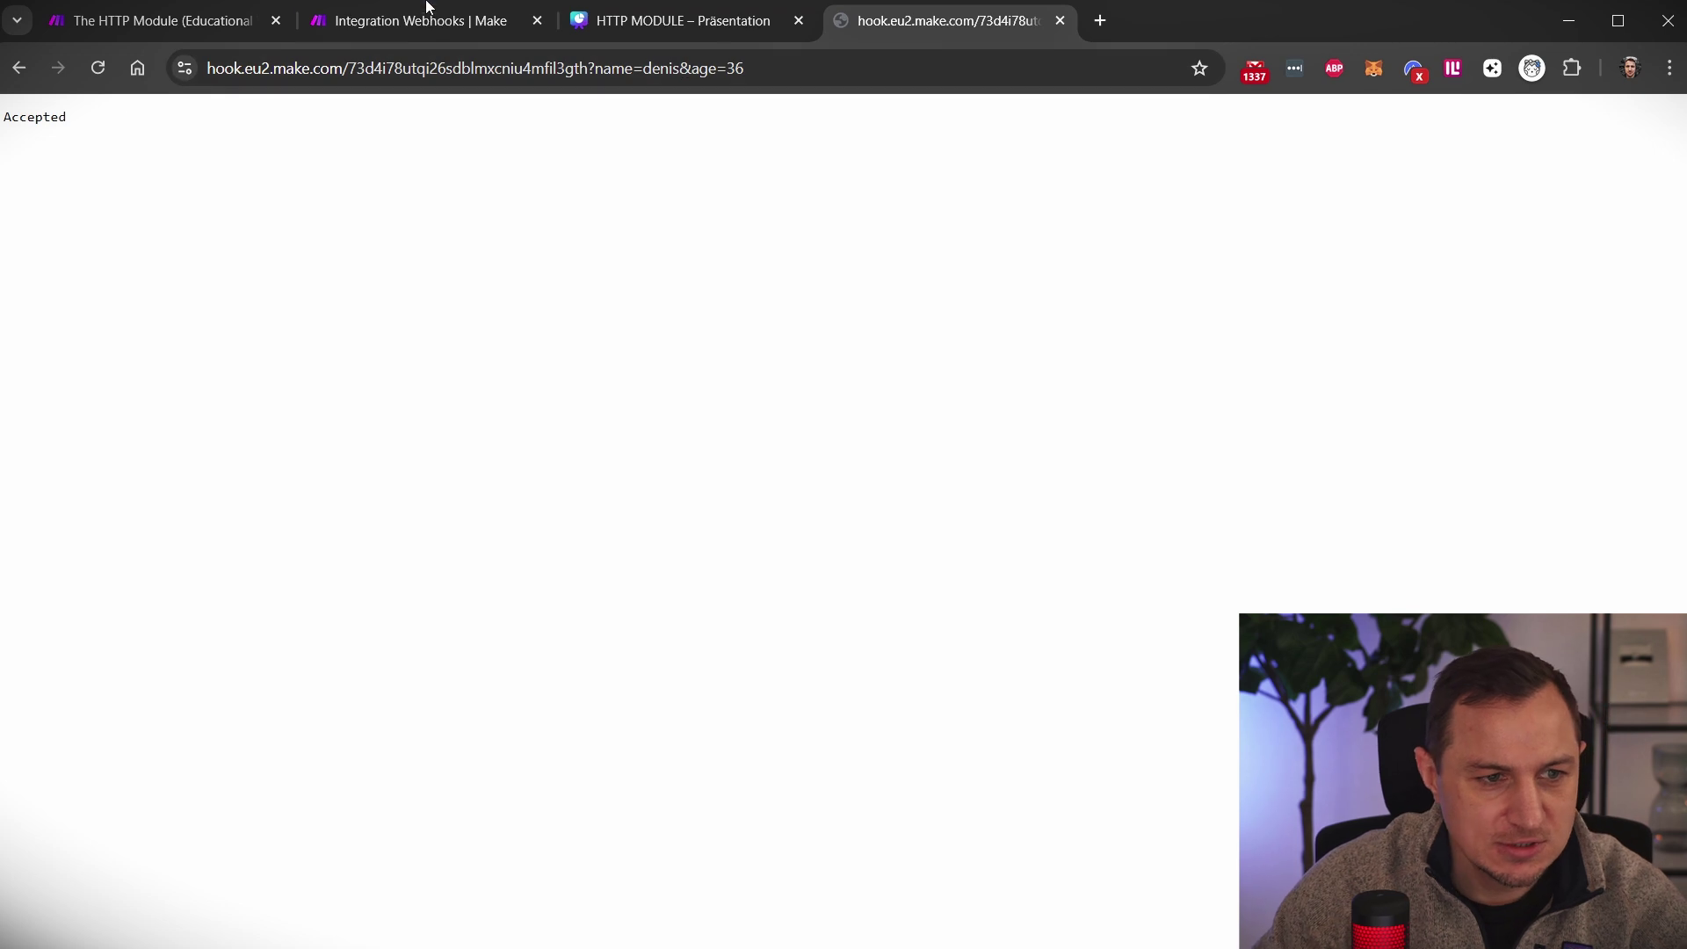
{"action": "left_click", "coordinate": [429, 12]}
Check the webhook output now shows the name and an age of 36
{"action": "left_click", "coordinate": [833, 381]}
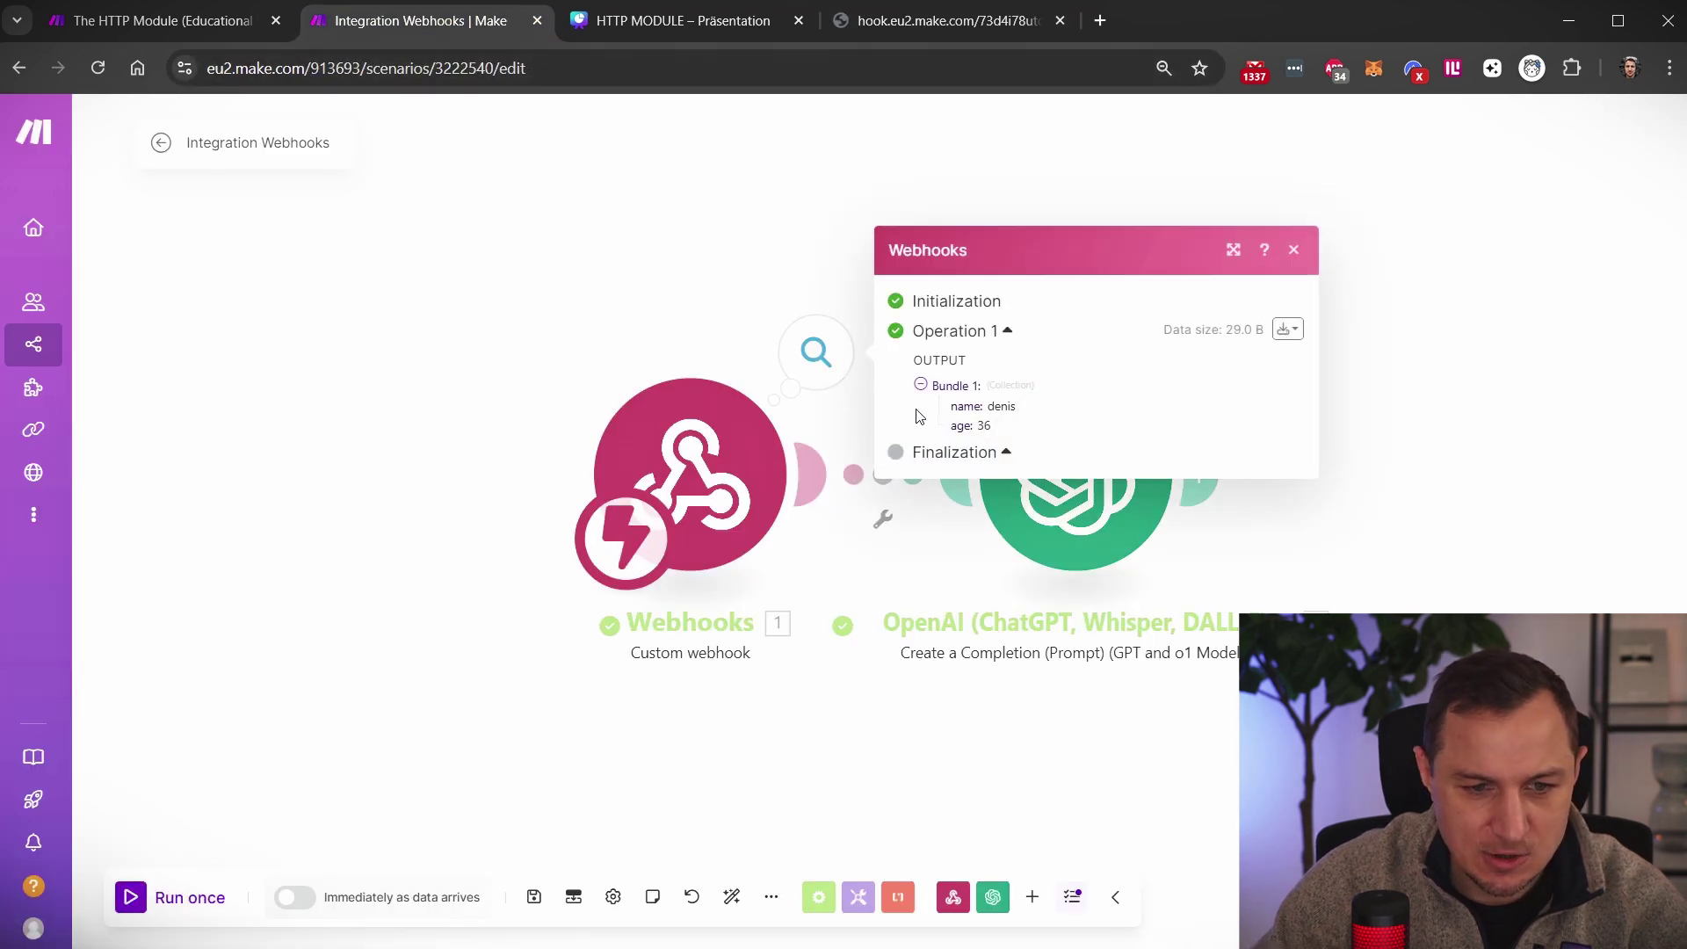
{"action": "triple_click", "coordinate": [997, 410]}
{"action": "left_click_drag", "start_coordinate": [957, 427], "coordinate": [1039, 428]}
{"action": "left_click", "coordinate": [1104, 413]}
{"action": "left_click", "coordinate": [1452, 446]}
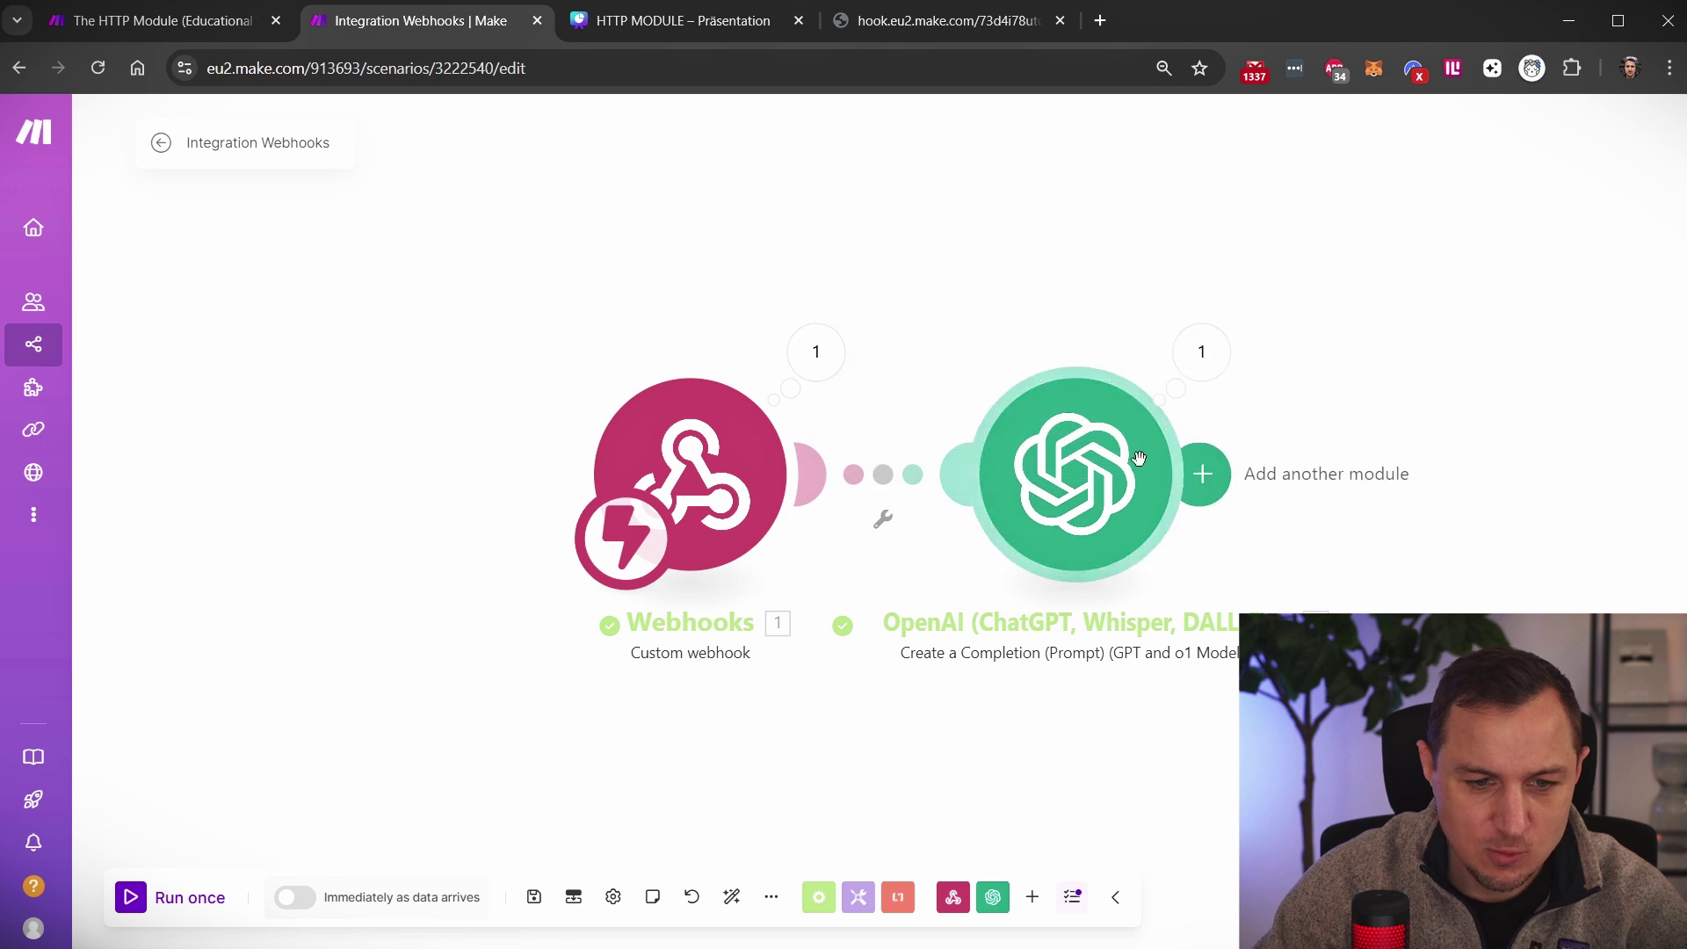
{"action": "left_click", "coordinate": [1201, 471]}
{"action": "key", "text": "Escape"}
Review the OpenAI module's prompt settings, which mention only the name, and close them
{"action": "left_click", "coordinate": [859, 497]}
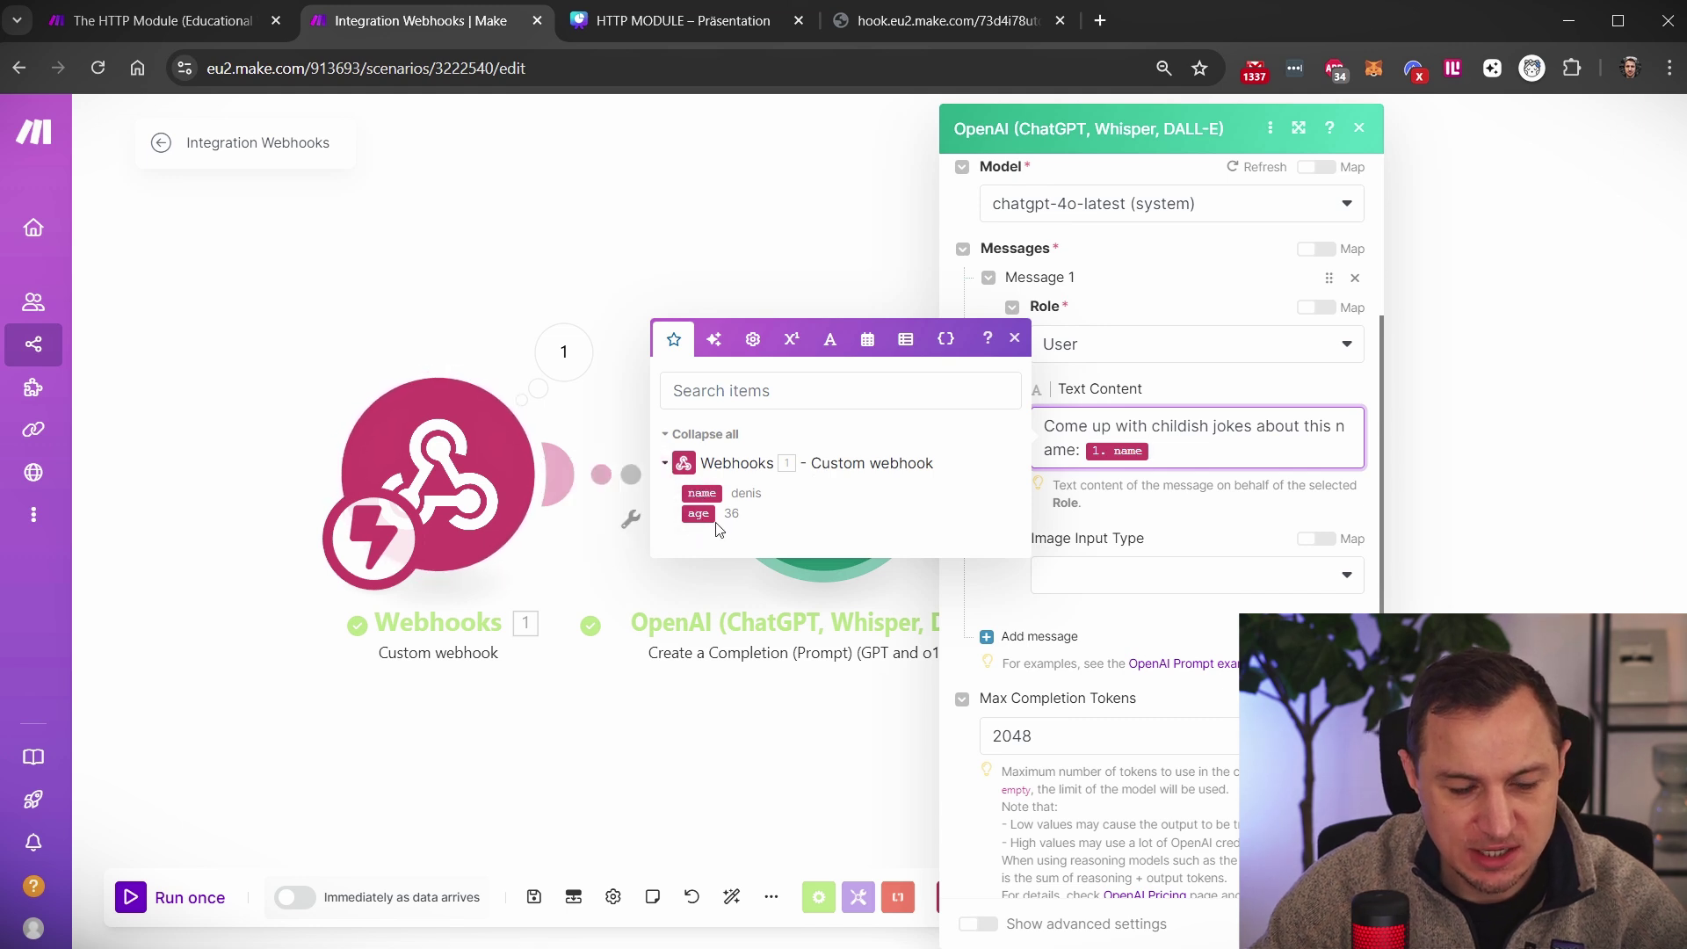
{"action": "left_click", "coordinate": [1360, 128]}
Highlight the ?name=…&age=36 query string in the webhook URL, then return to the scenario
{"action": "left_click", "coordinate": [966, 21]}
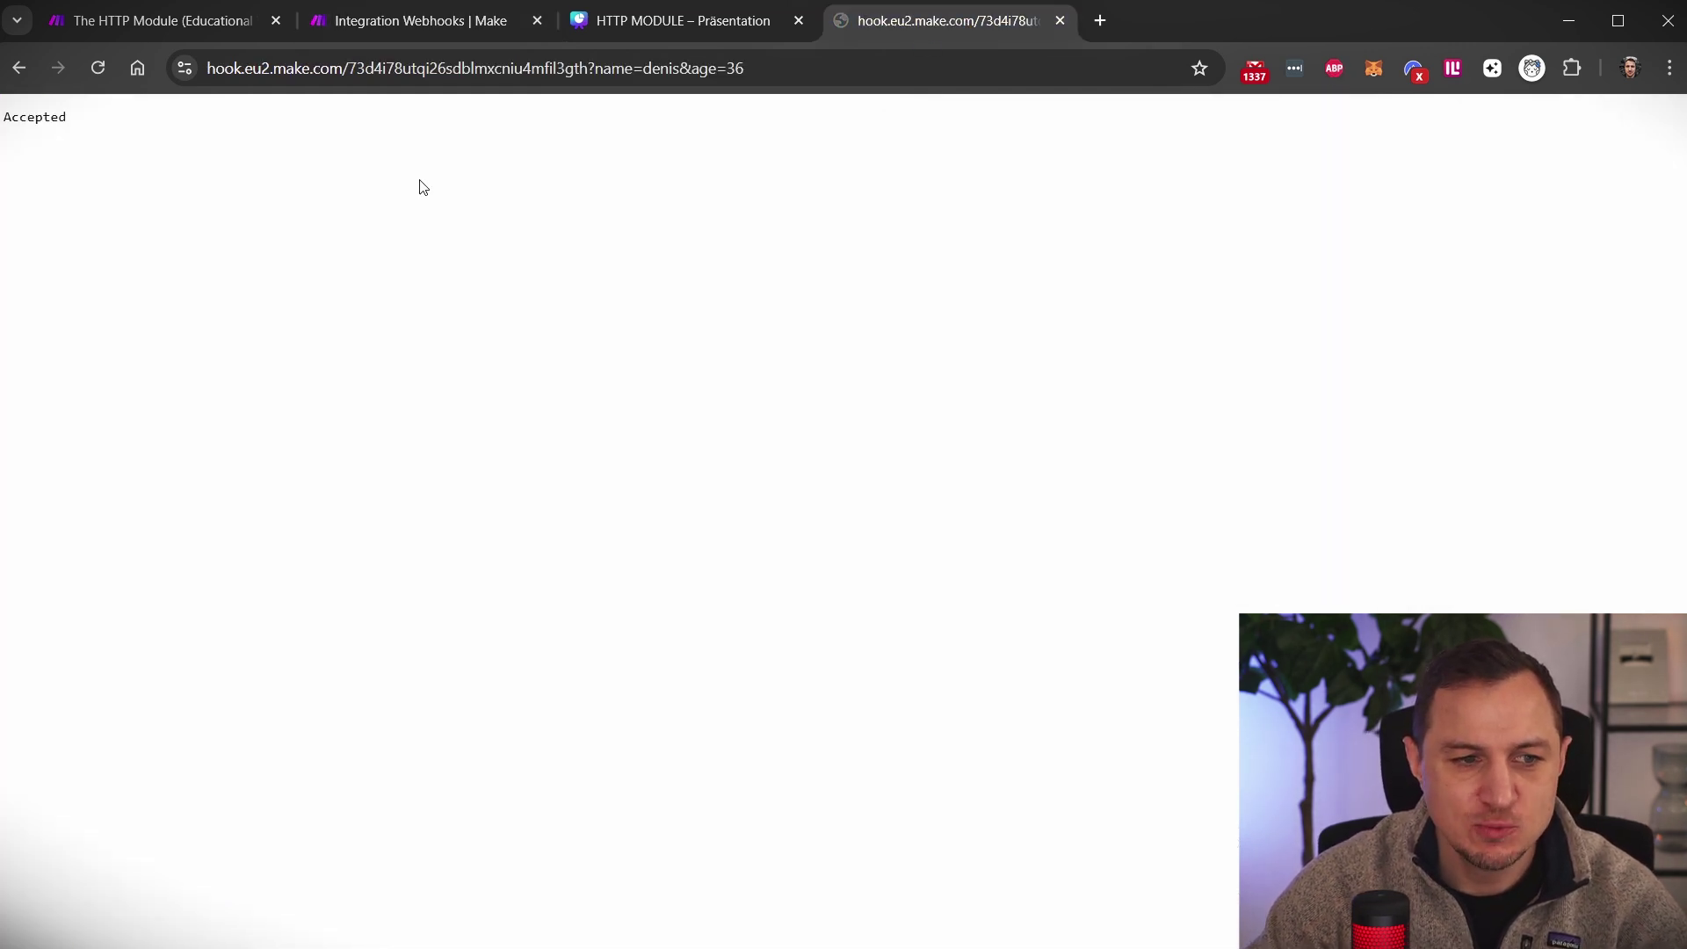
{"action": "left_click", "coordinate": [567, 74]}
{"action": "left_click", "coordinate": [654, 70]}
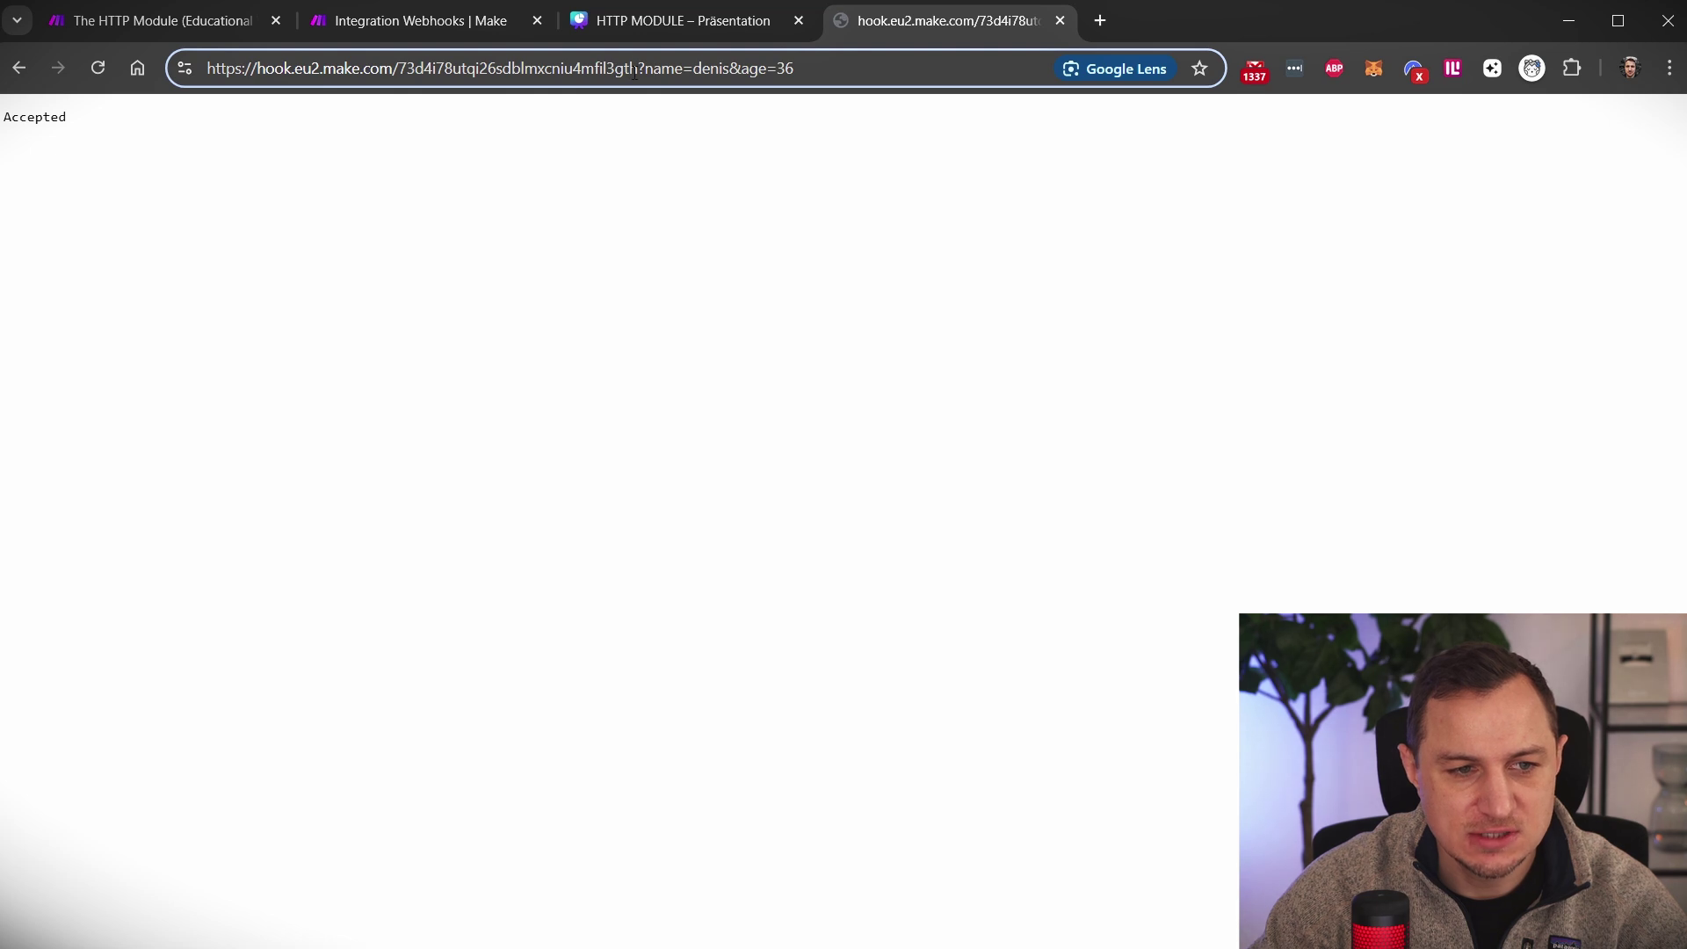
{"action": "left_click_drag", "start_coordinate": [634, 73], "coordinate": [795, 71]}
{"action": "left_click", "coordinate": [796, 70]}
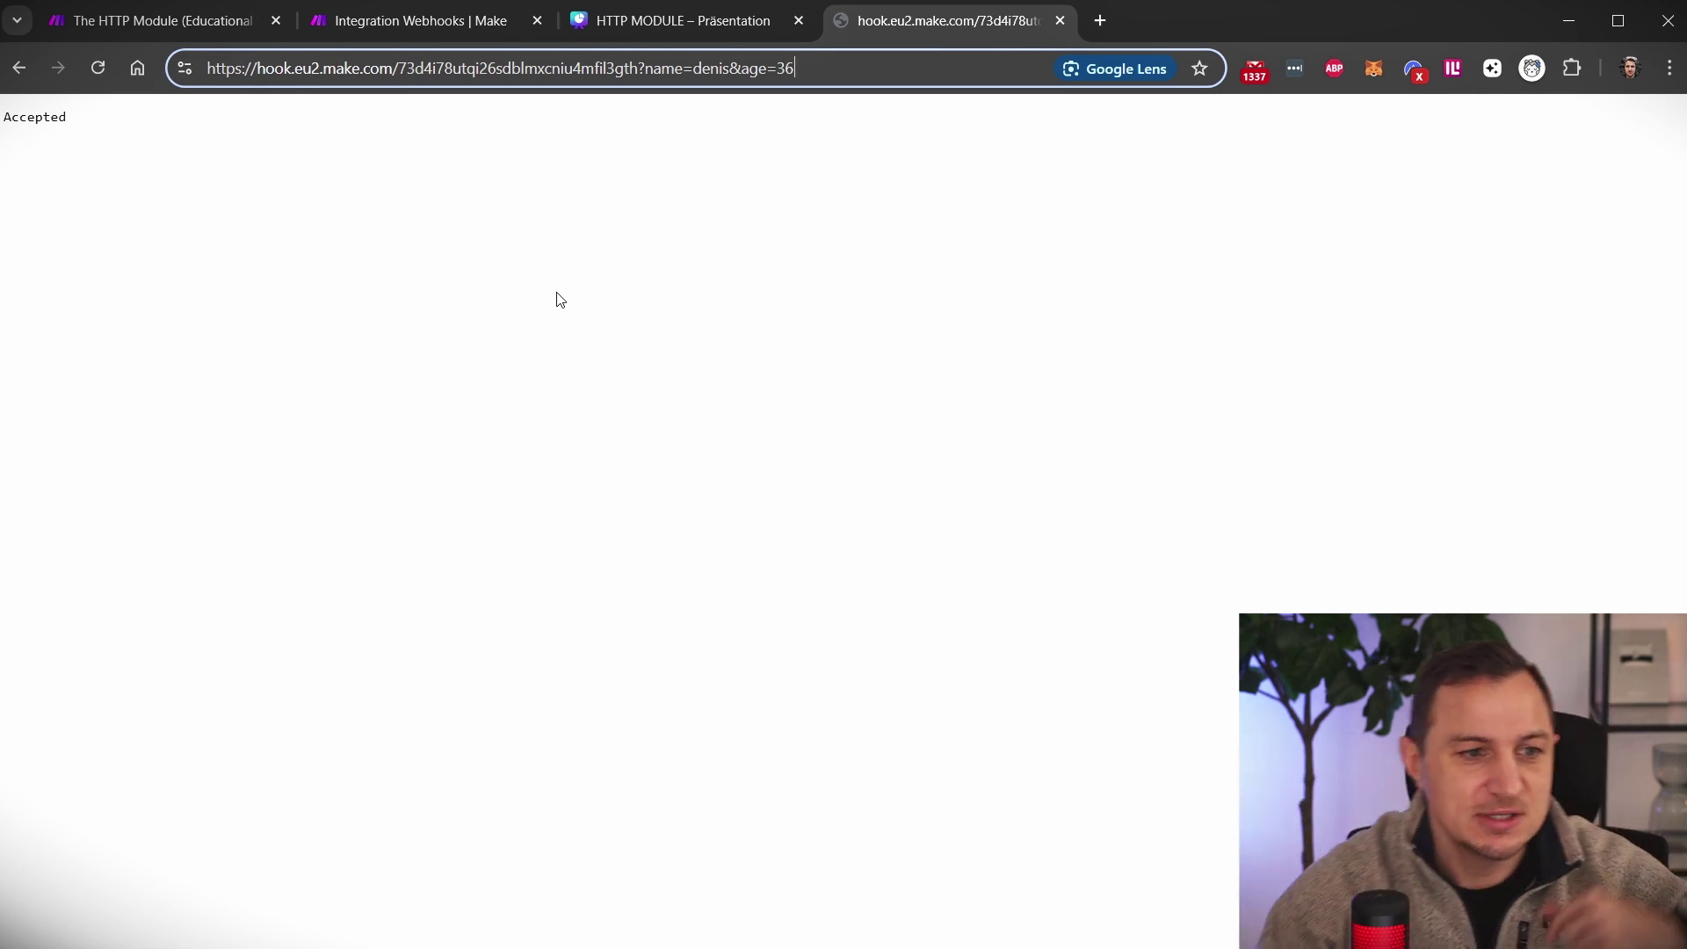
{"action": "left_click", "coordinate": [398, 28]}
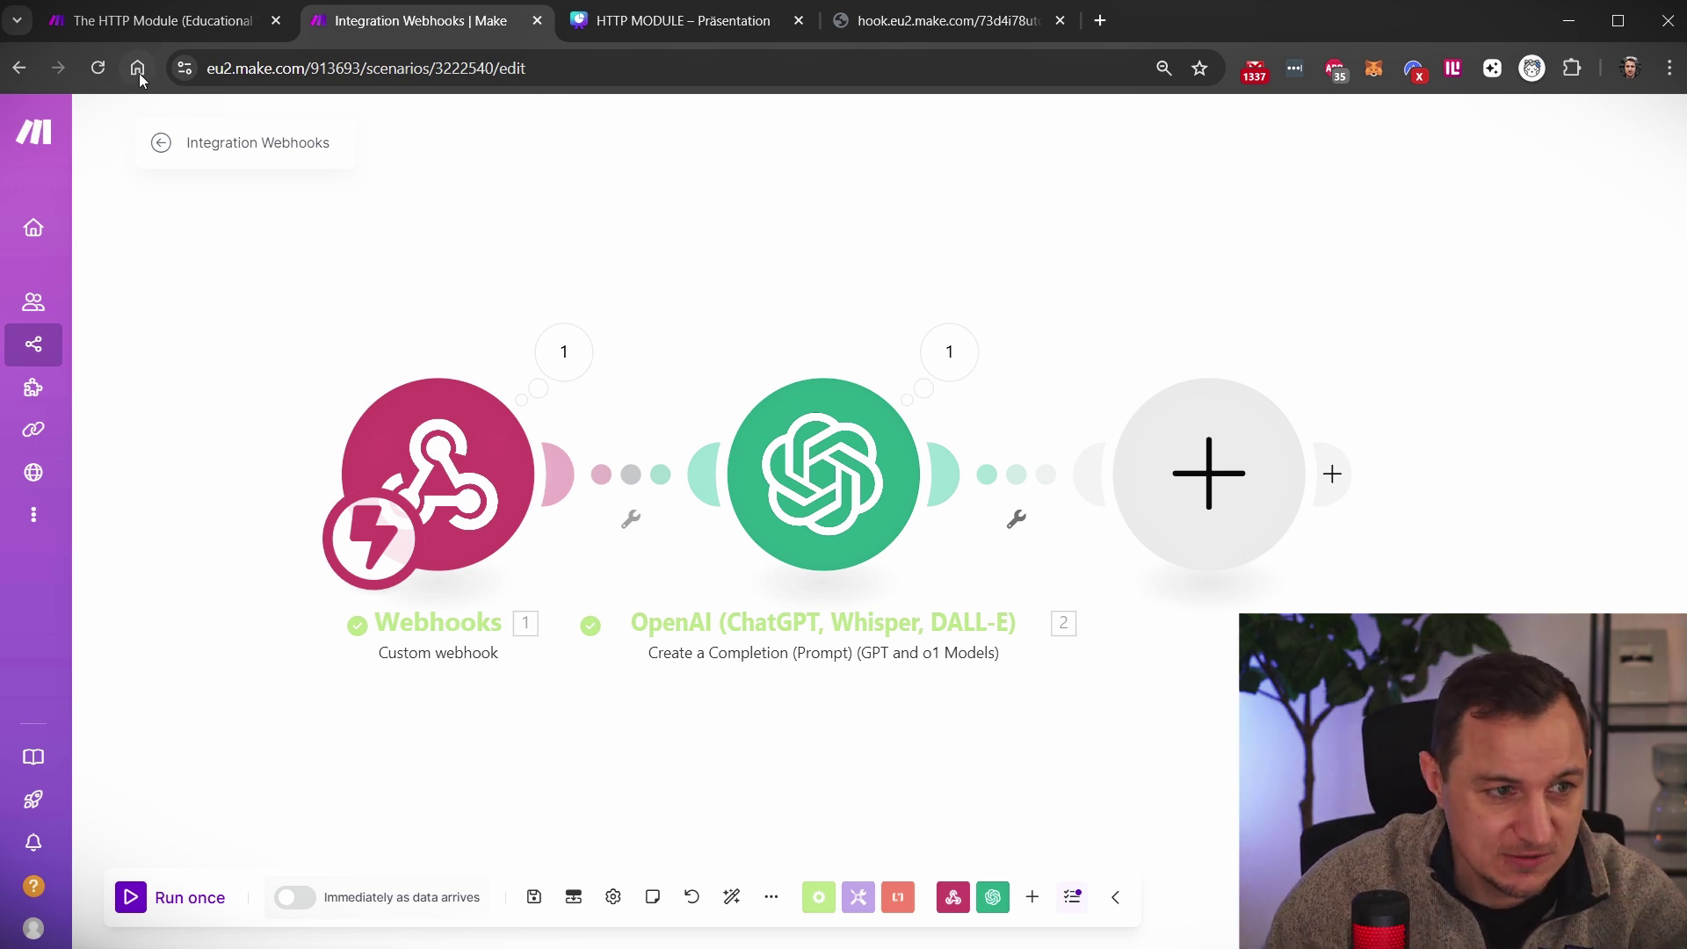
Open The HTTP Module (Educational Video) scenario and scroll through its tutorial modules
{"action": "left_click", "coordinate": [171, 20]}
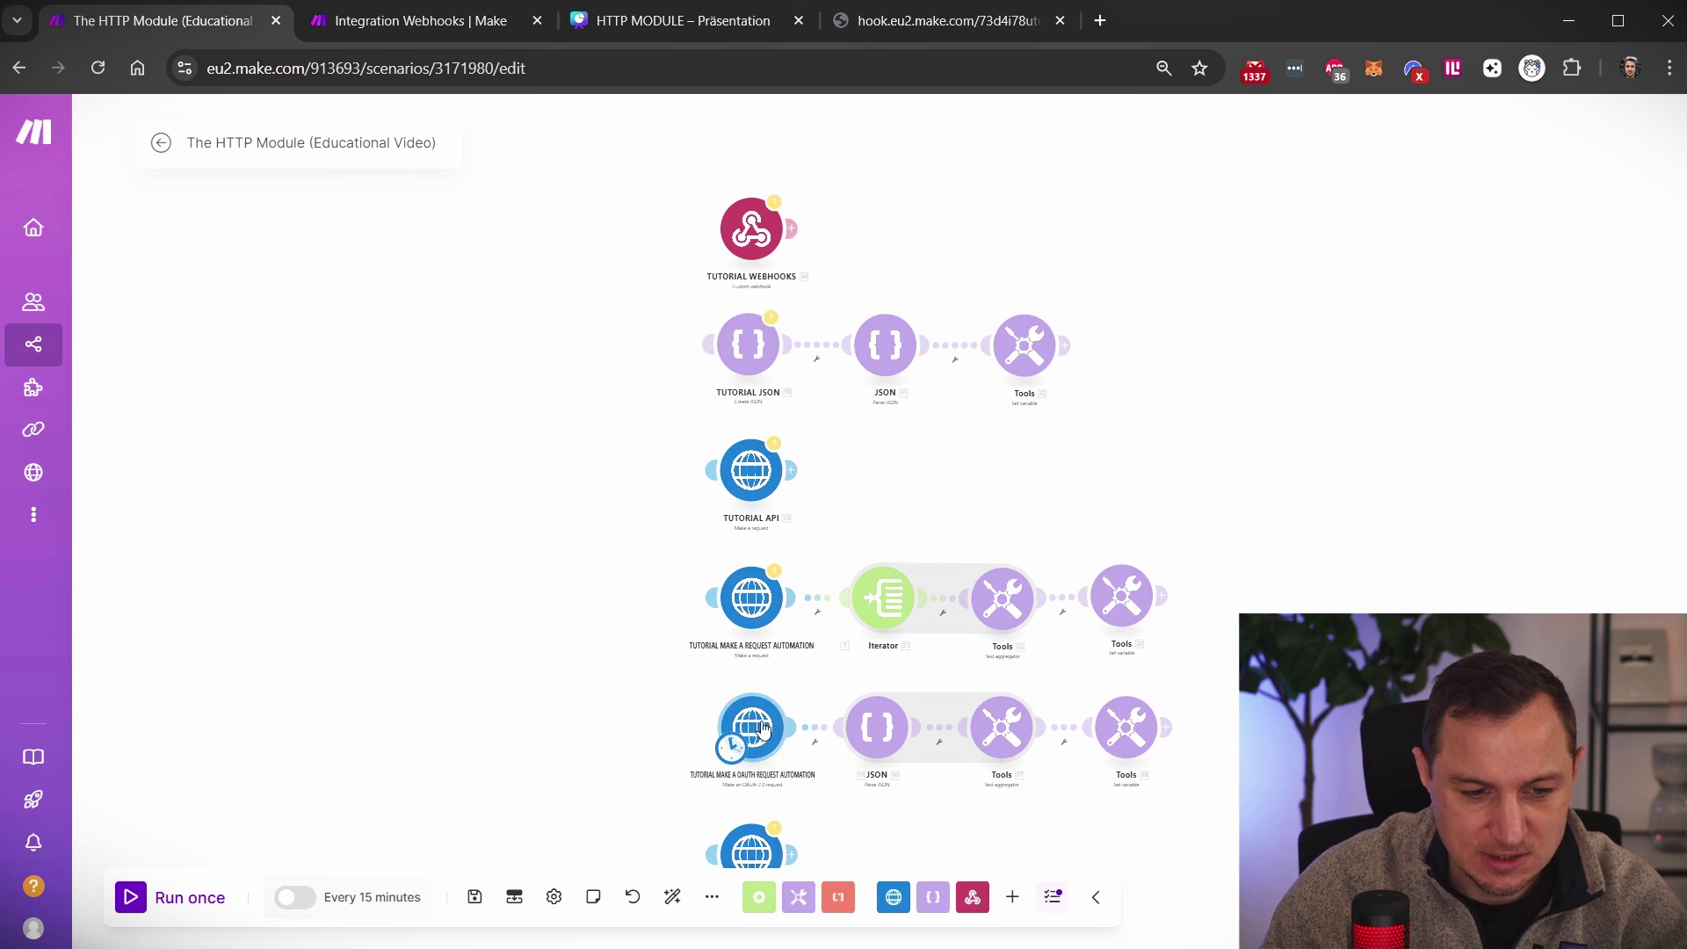
{"action": "scroll", "coordinate": [748, 738], "scroll_direction": "down", "scroll_amount": 1}
{"action": "scroll", "coordinate": [730, 830], "scroll_direction": "up", "scroll_amount": 1}
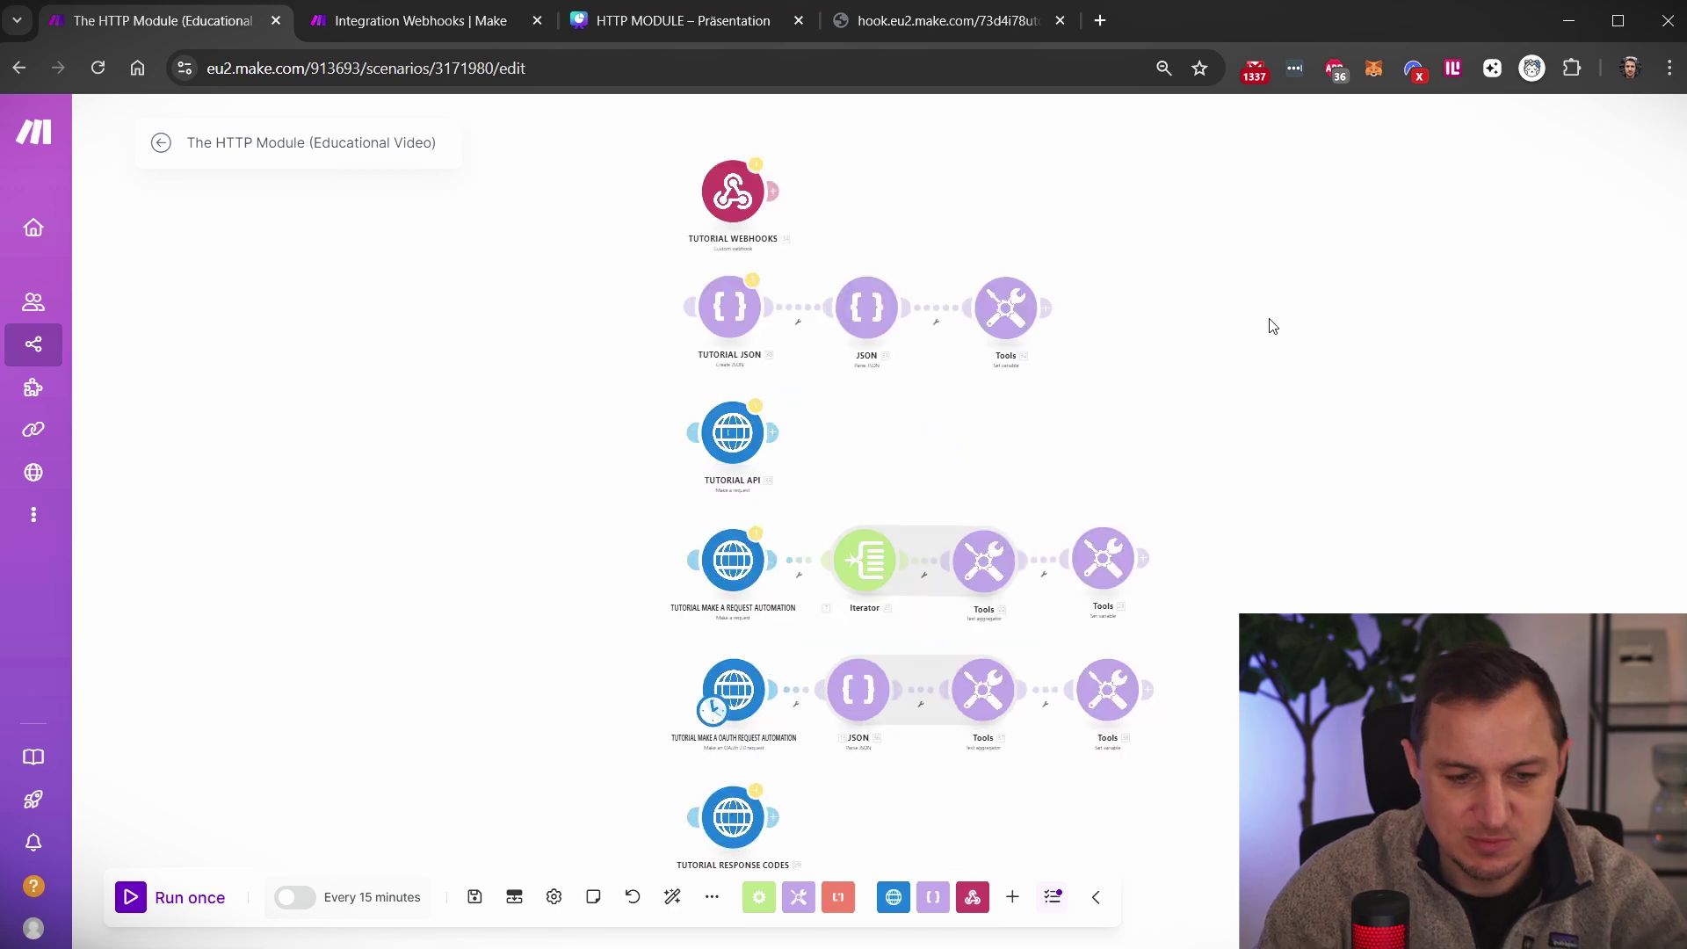